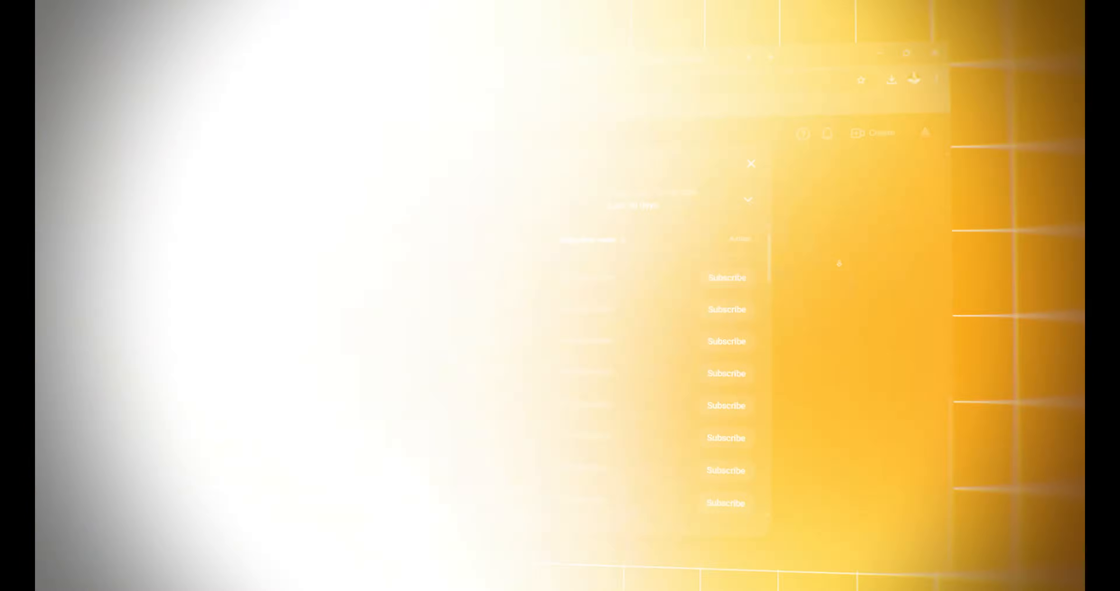
scroll(848, 265, down, 12)
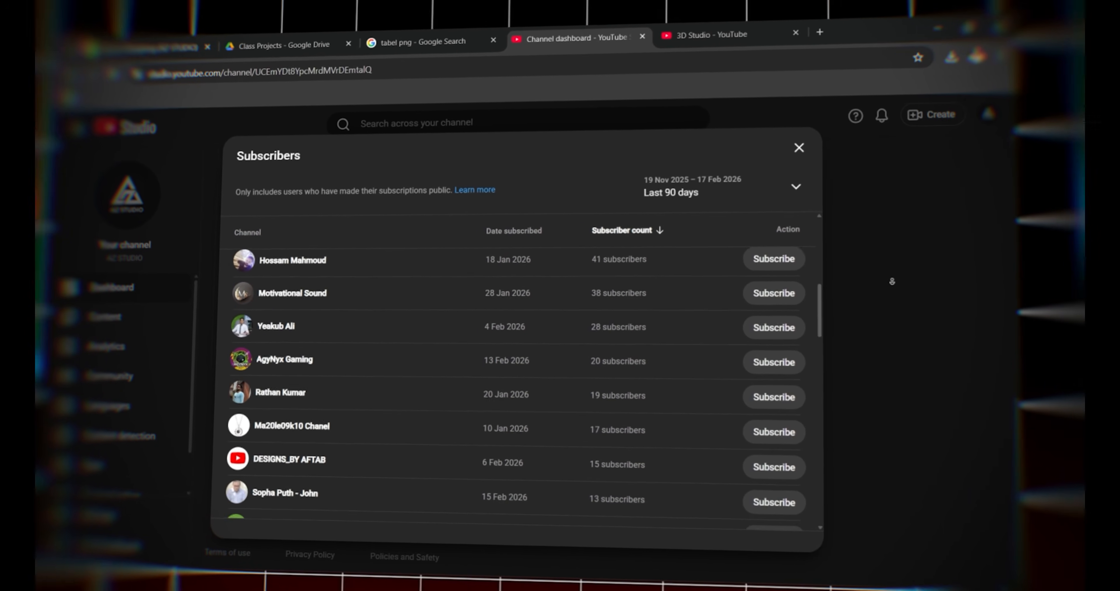
scroll(909, 283, down, 15)
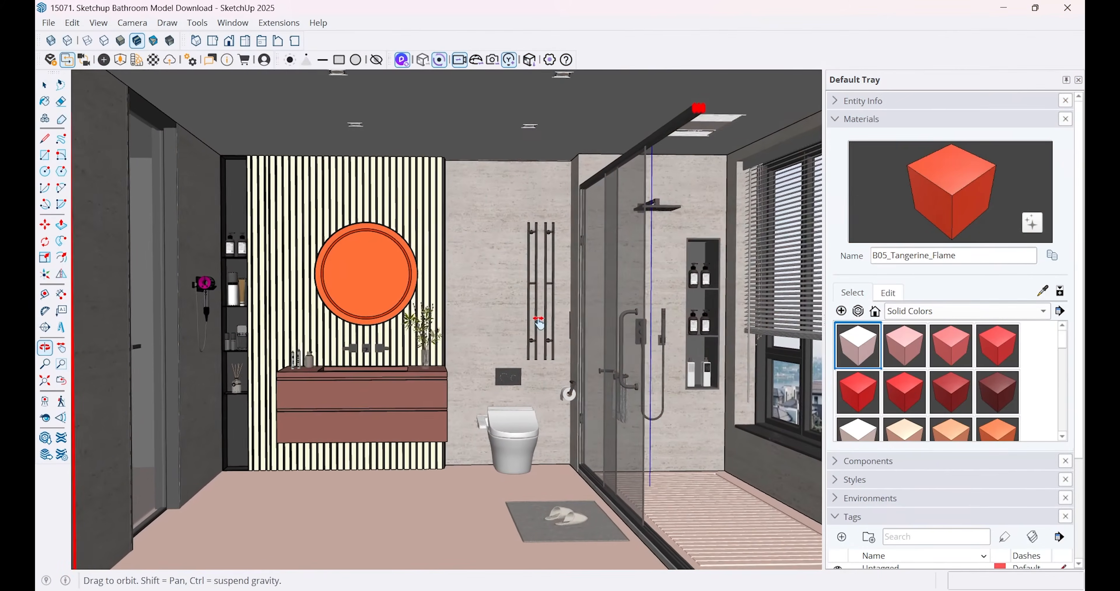
Look around the bathroom interior model in SketchUp from several angles.
middle_drag(552, 321, 545, 304)
scroll(373, 267, up, 3)
middle_drag(392, 266, 484, 292)
middle_drag(418, 340, 562, 310)
scroll(441, 322, down, 2)
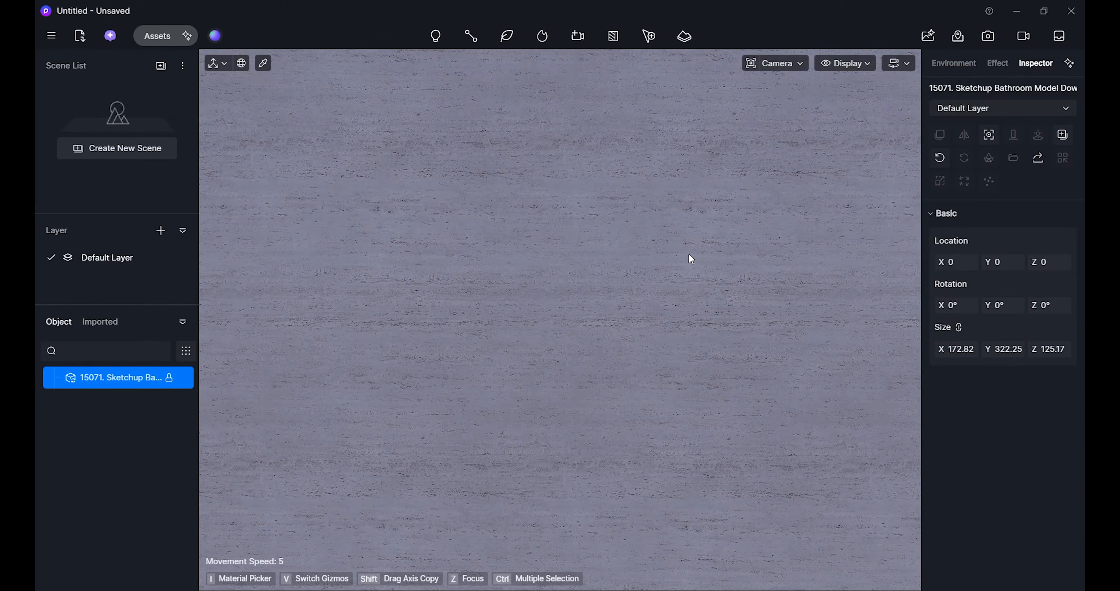
Focus on the imported bathroom model and place a section plane at the base of the large exterior wall.
key(z)
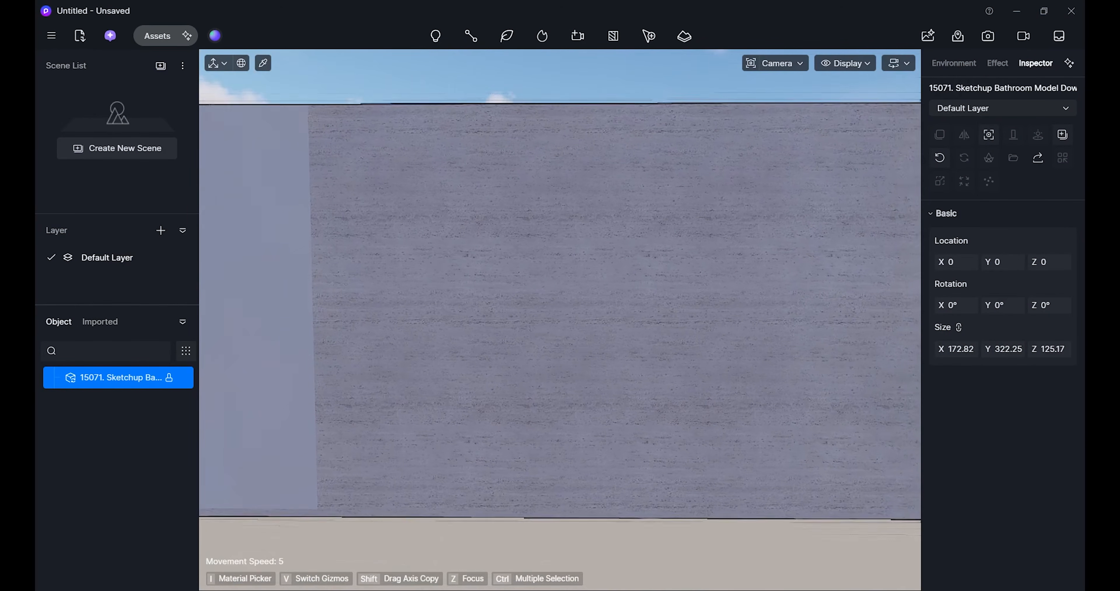
middle_drag(626, 265, 543, 266)
scroll(629, 269, down, 2)
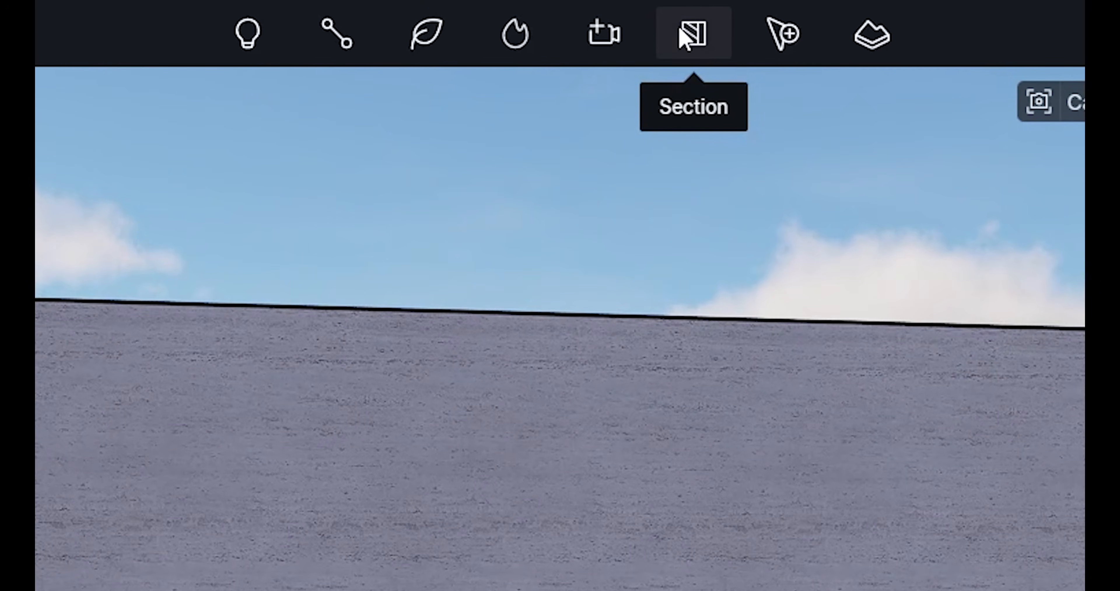
click(684, 35)
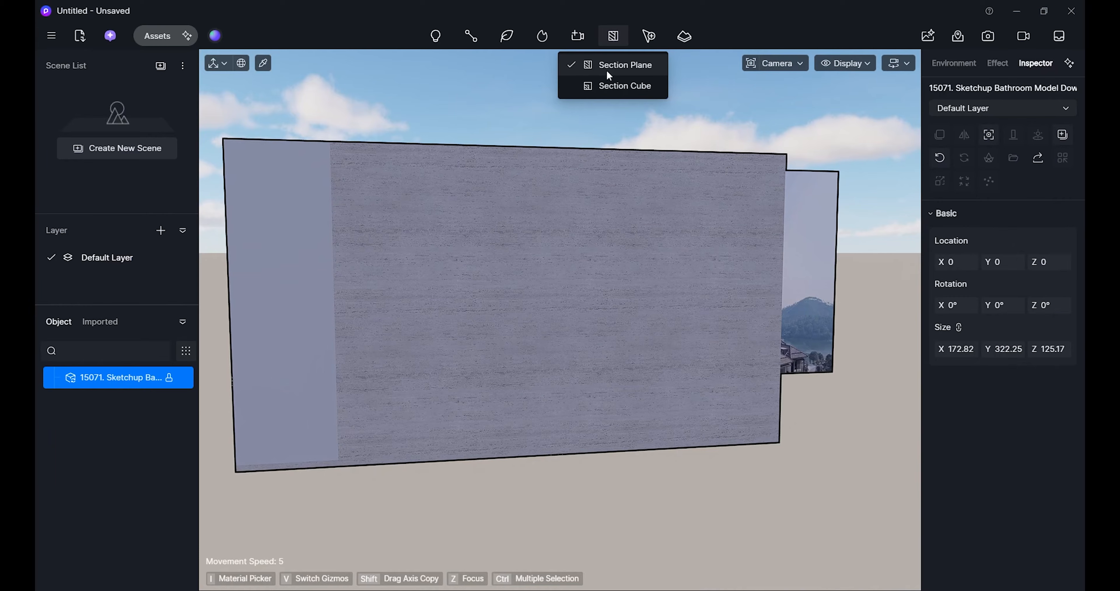
click(607, 71)
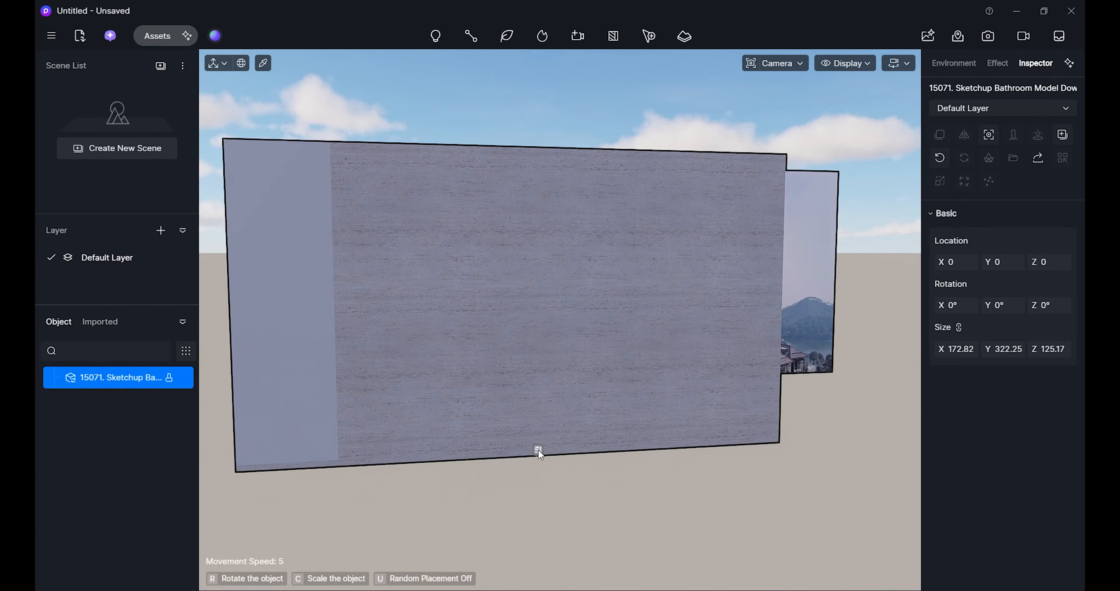
click(538, 450)
Move the camera through the cut wall into the bathroom, facing the vanity, toilet and shower.
key(a)
right_drag(602, 528, 657, 527)
key(a)
drag(704, 452, 686, 450)
right_drag(749, 457, 726, 458)
key(w)
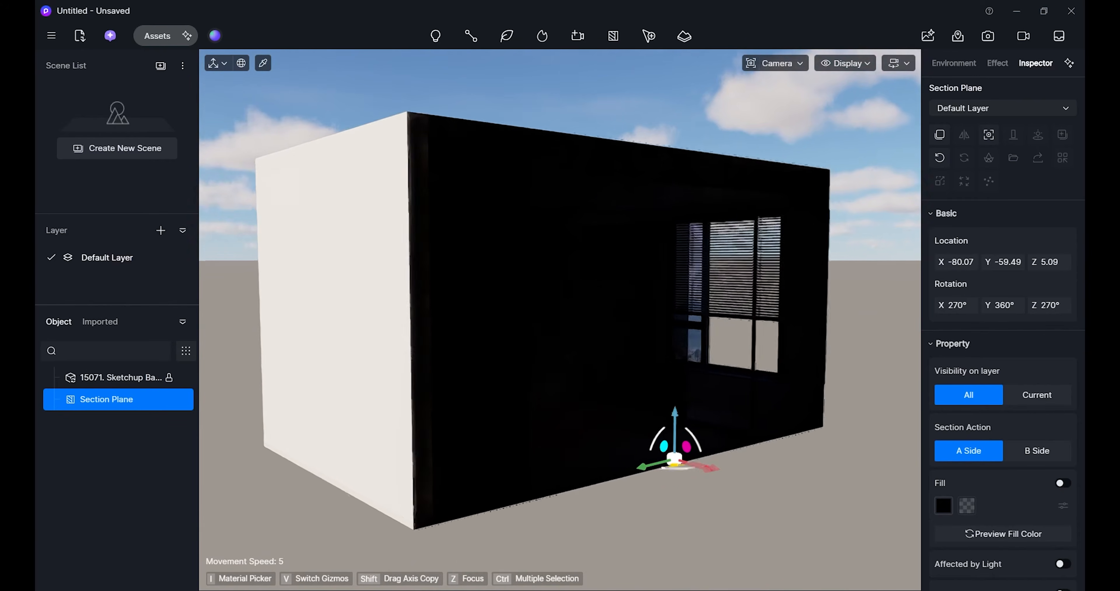
key(w)
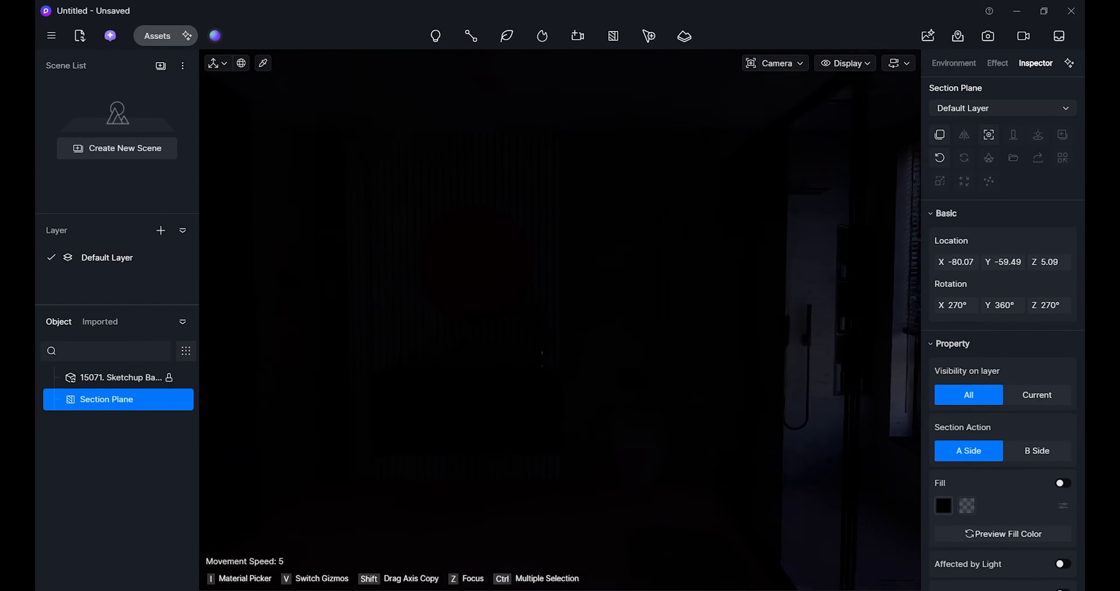
key(s)
right_drag(769, 429, 764, 427)
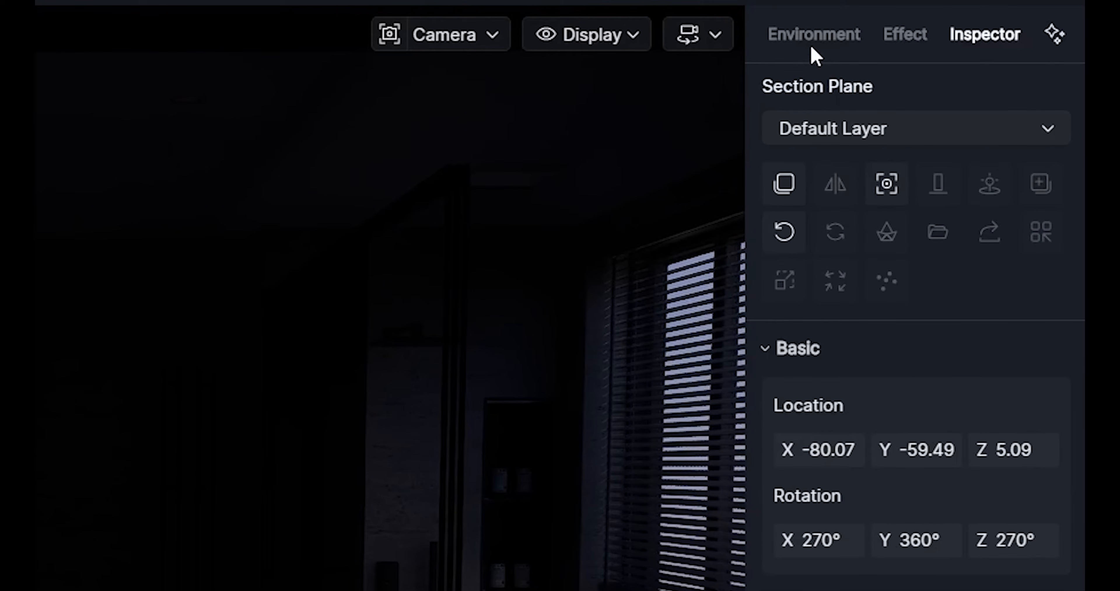
Set the Geo Sky time of day to 07:46 AM and turn off the camera's auto exposure.
click(813, 39)
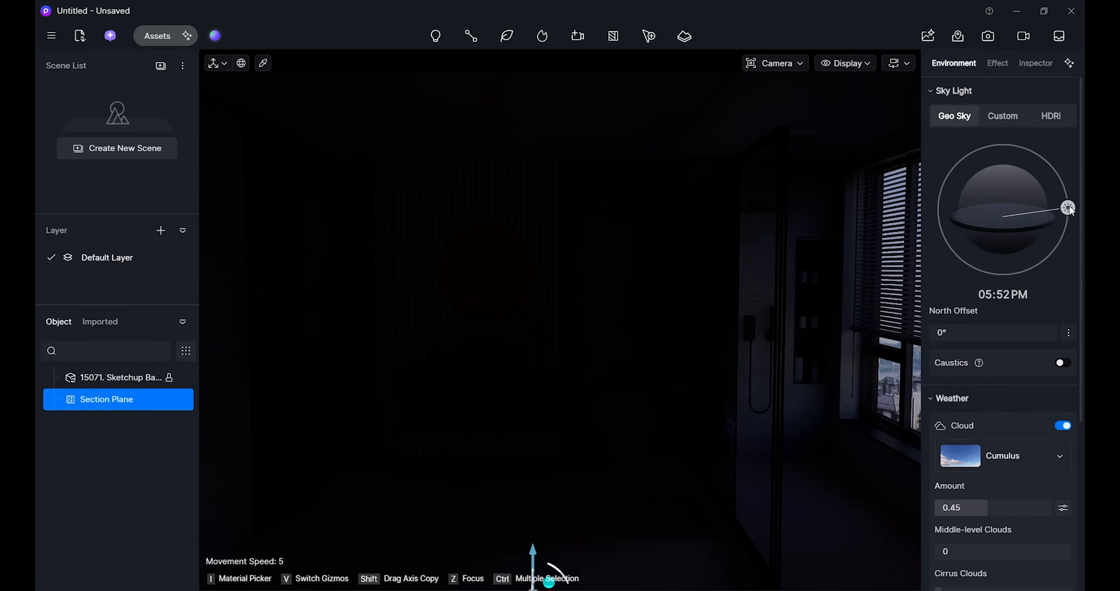
drag(1070, 209, 944, 181)
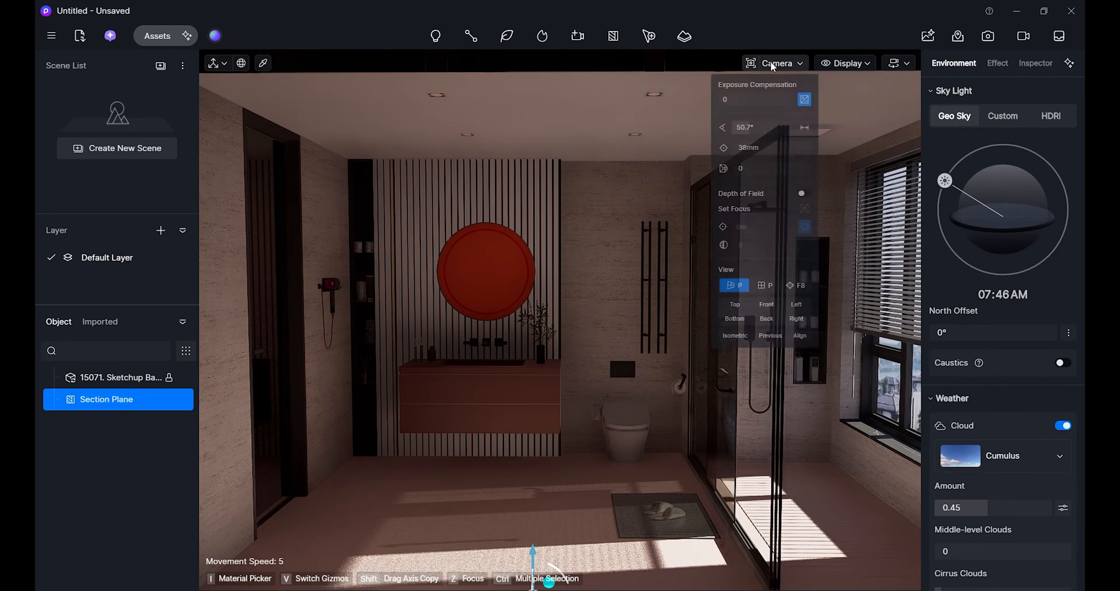
click(766, 69)
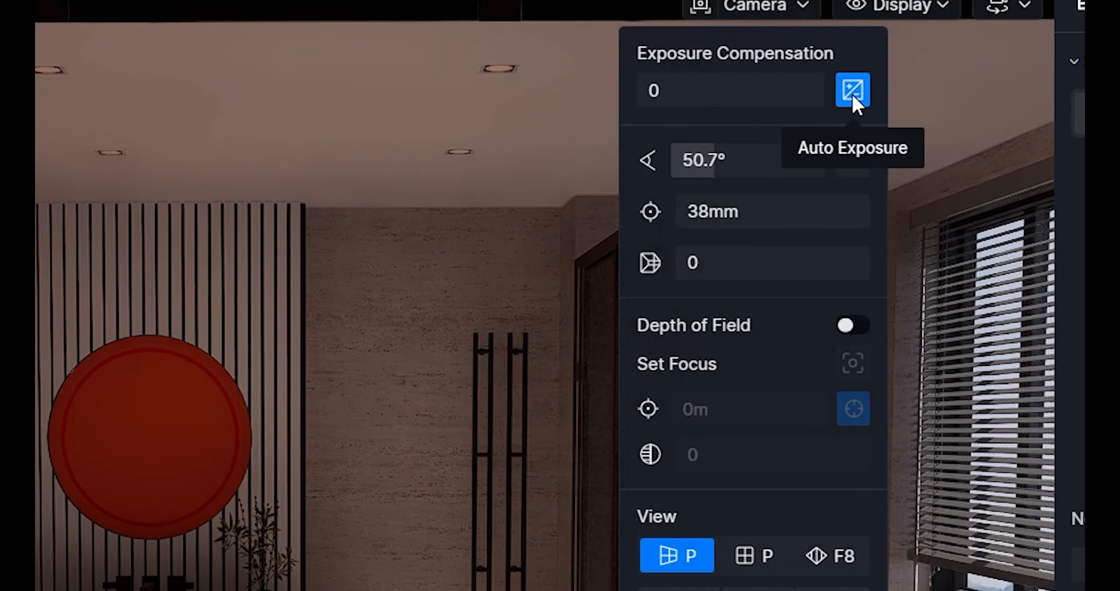
click(852, 98)
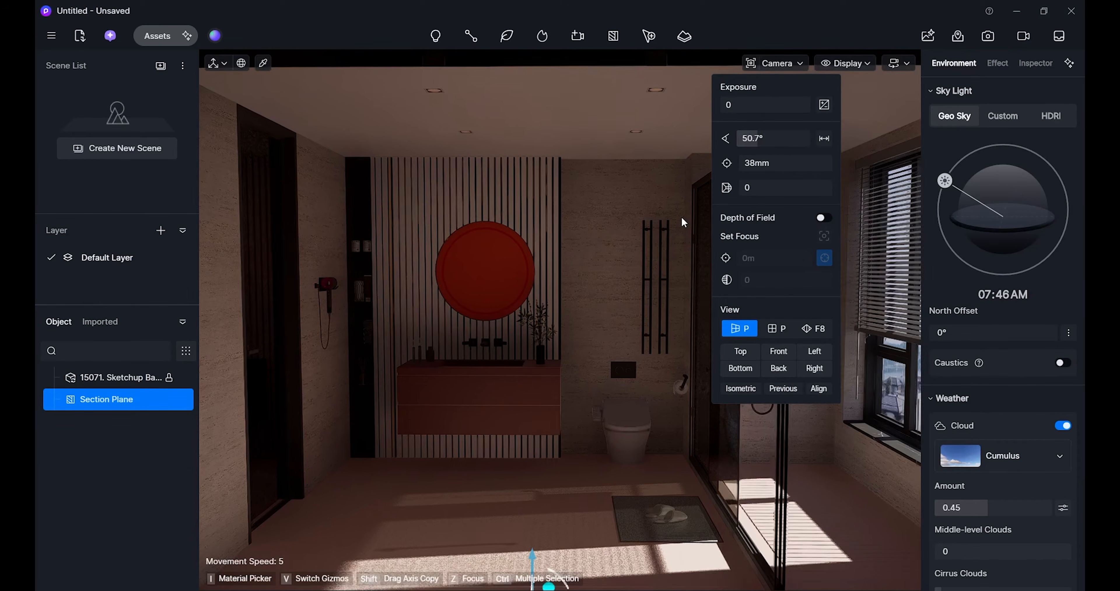
Frame the vanity wall and shower from slightly closer and save the view as a new scene.
click(505, 235)
key(w)
key(d)
right_drag(505, 234, 478, 244)
key(a)
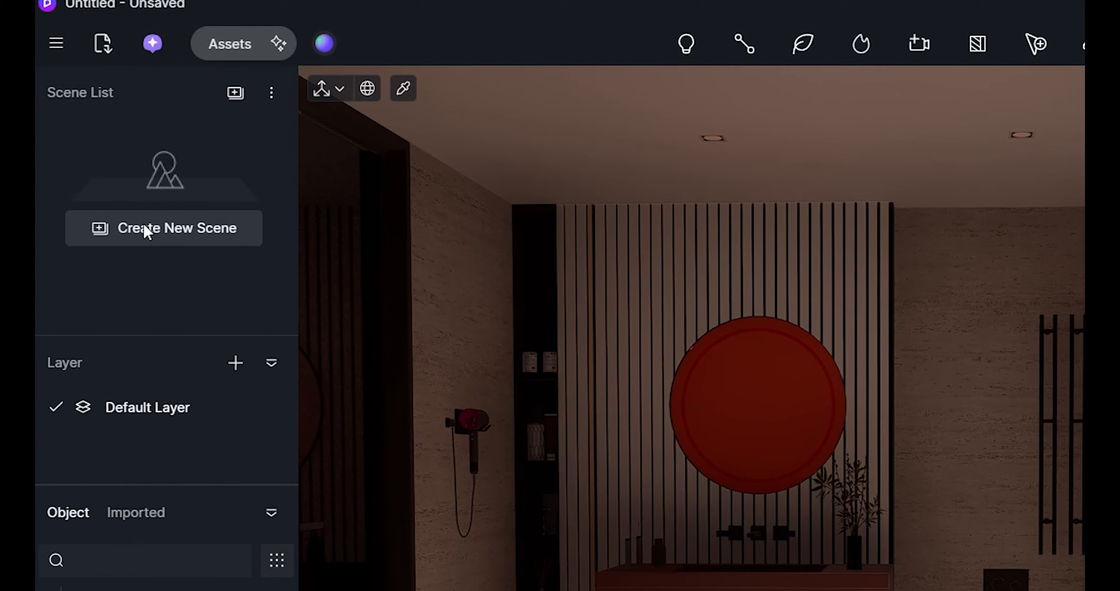
click(148, 230)
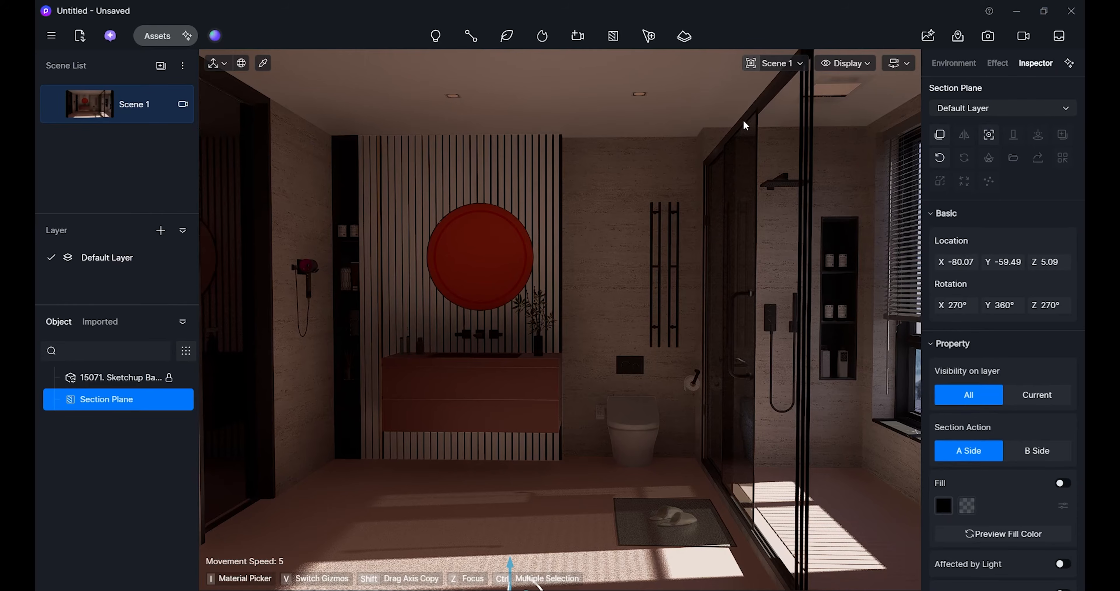
Light the room with the Cloudy HDRI sky, adjust the view slightly and update Scene 1.
click(752, 203)
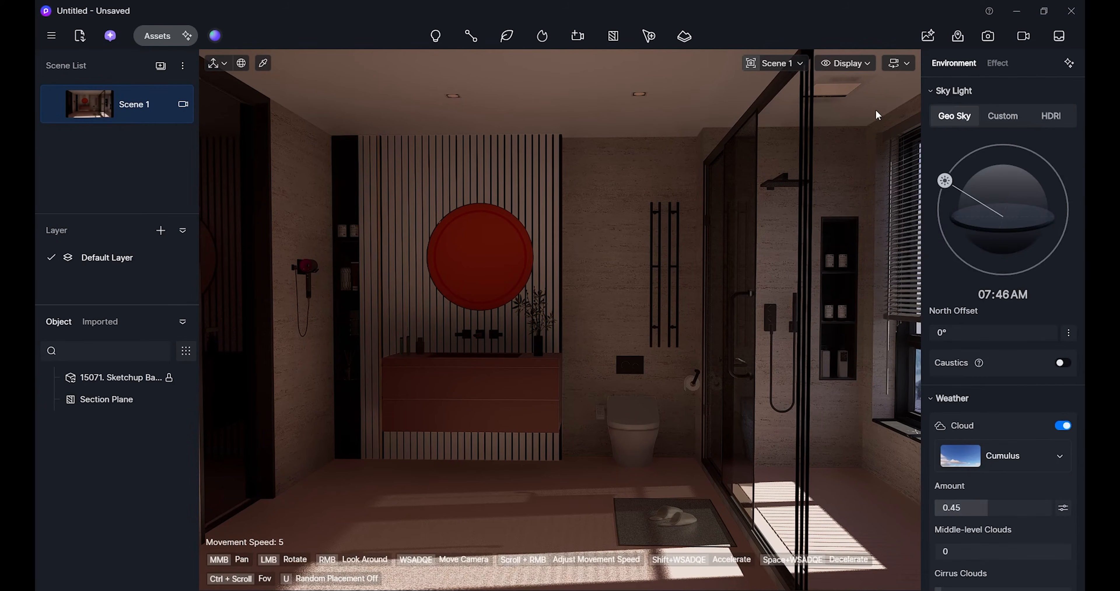
click(1057, 118)
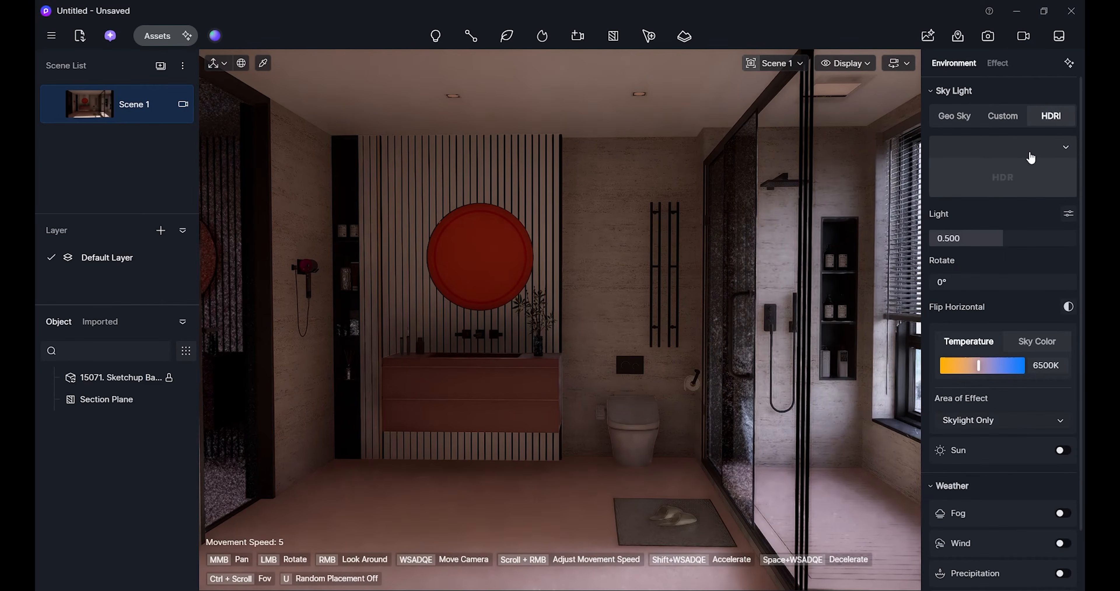
click(1031, 150)
click(858, 232)
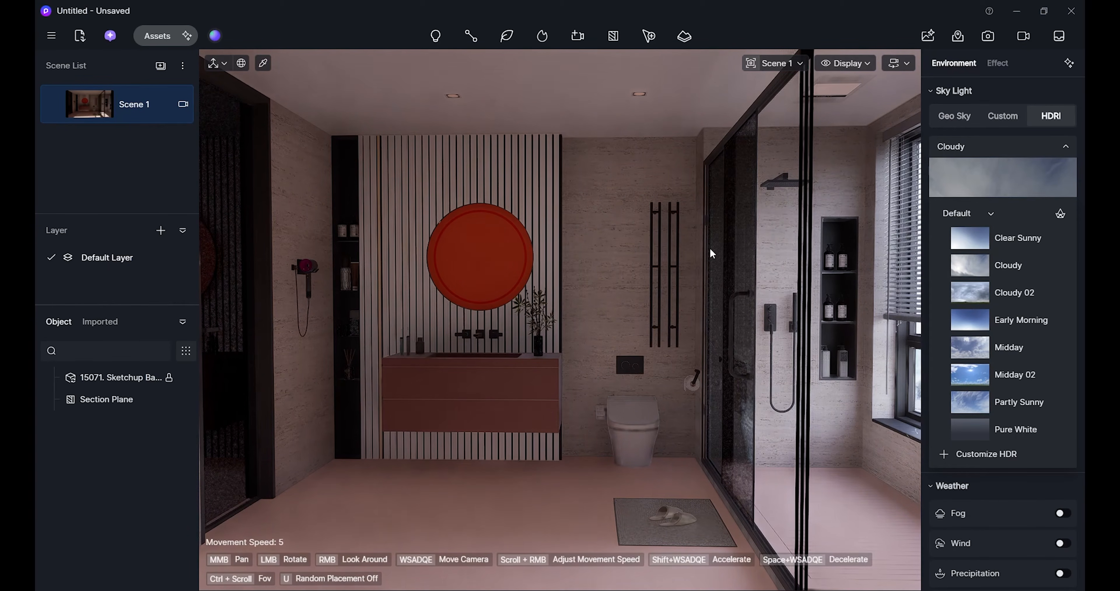
right_drag(686, 255, 693, 259)
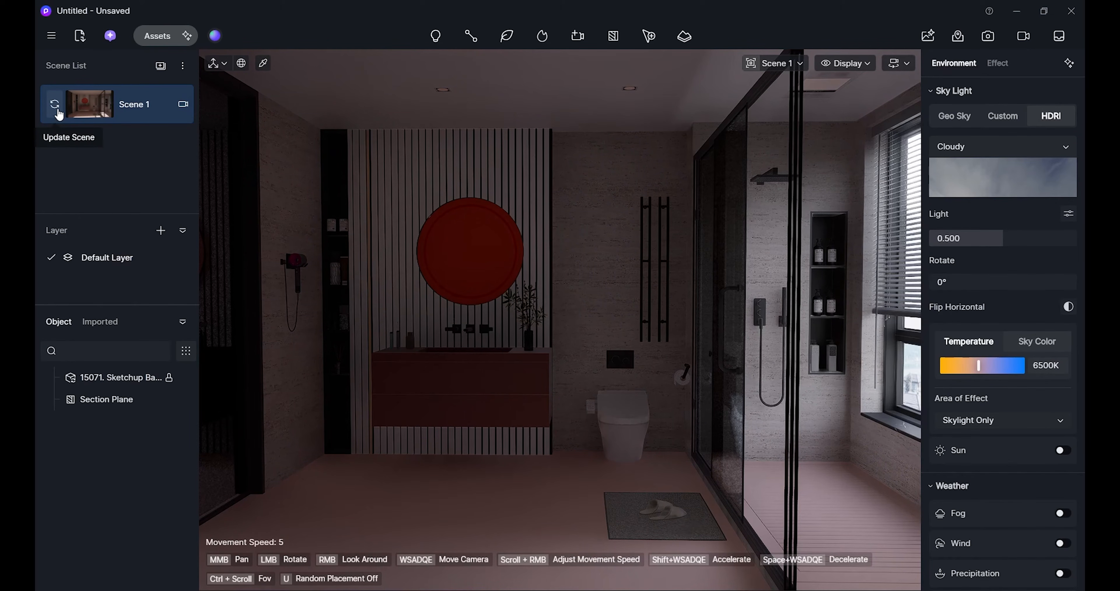
click(56, 111)
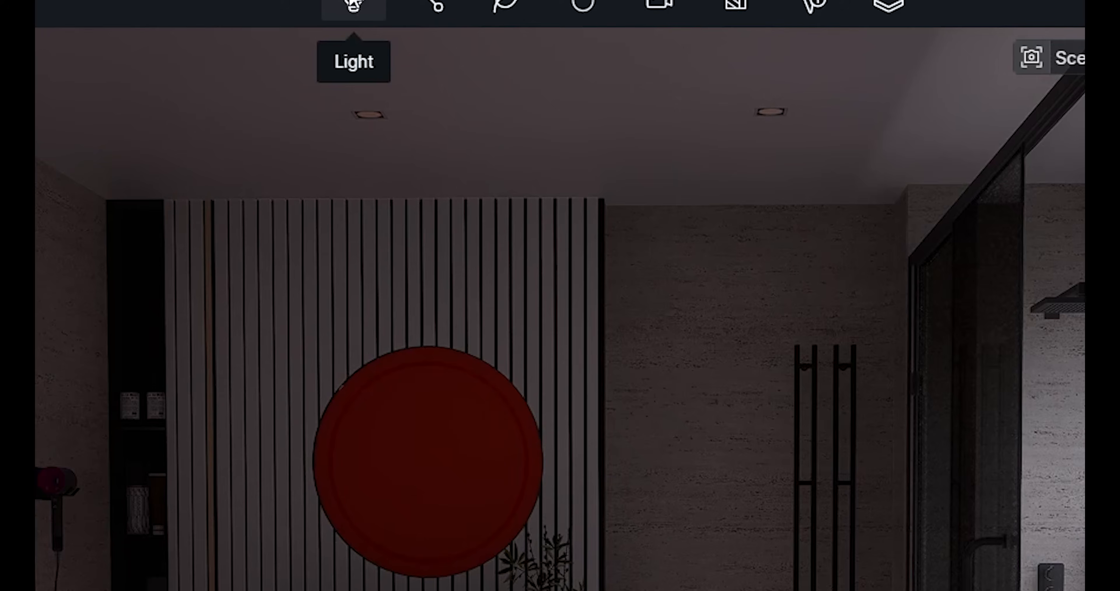
Place a Rect Light on the bathroom ceiling in front of the vanity.
click(435, 36)
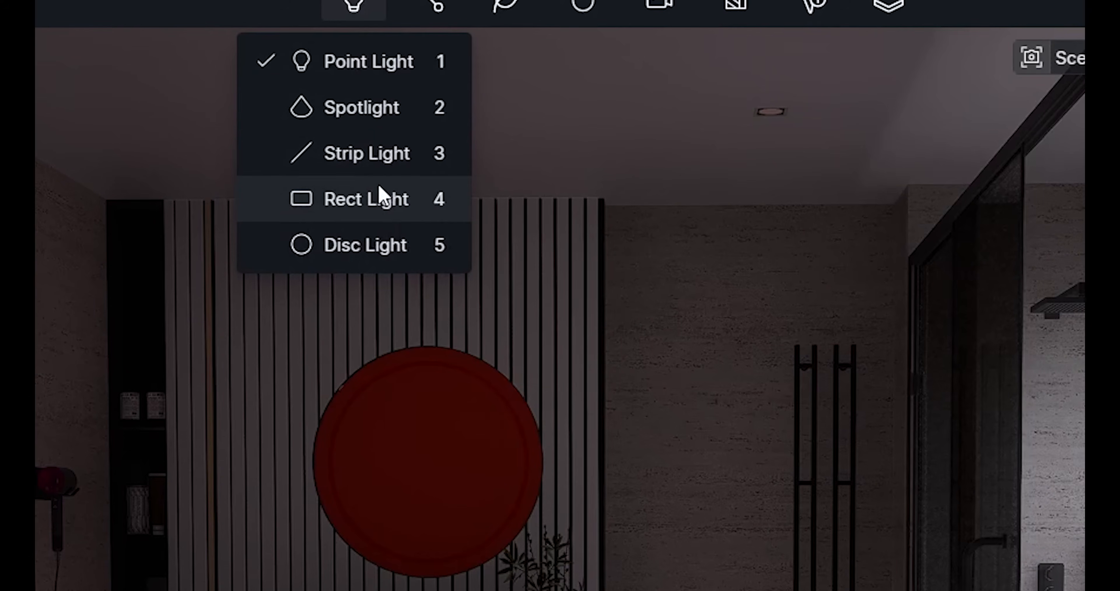
click(367, 204)
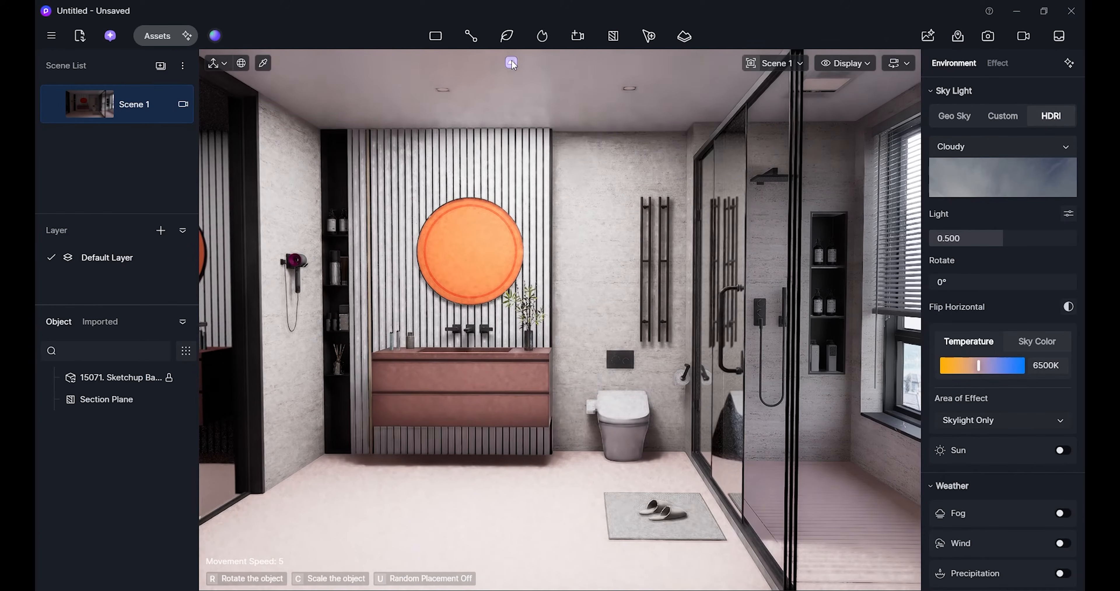
click(512, 60)
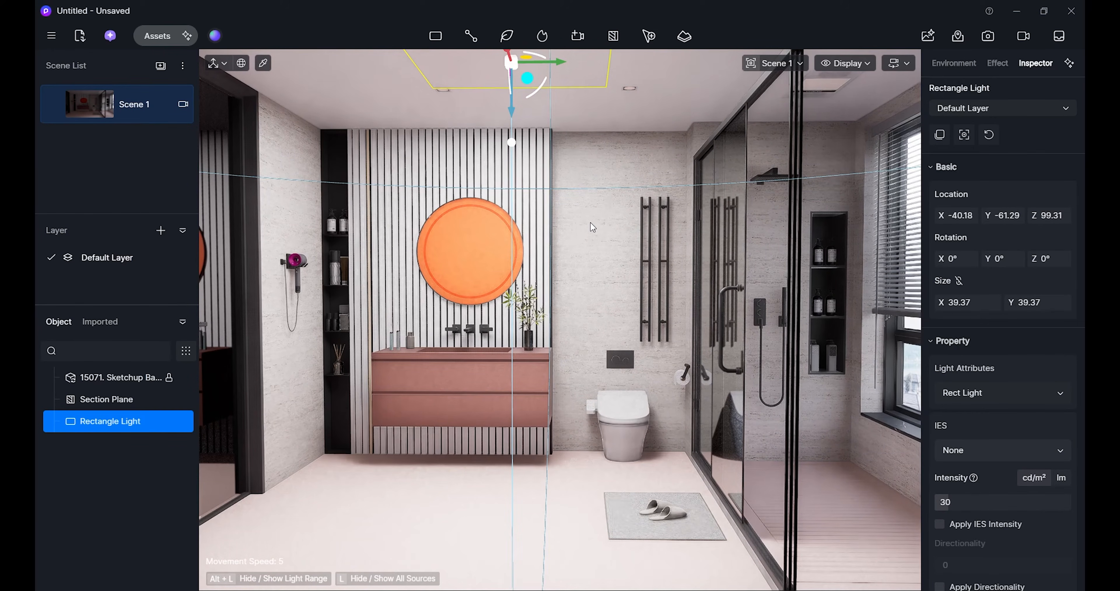
In a wireframe top view, center the rectangle light at about X -23.89, Y -46.3 and enlarge it to about 79.12 by 127.35.
key(5)
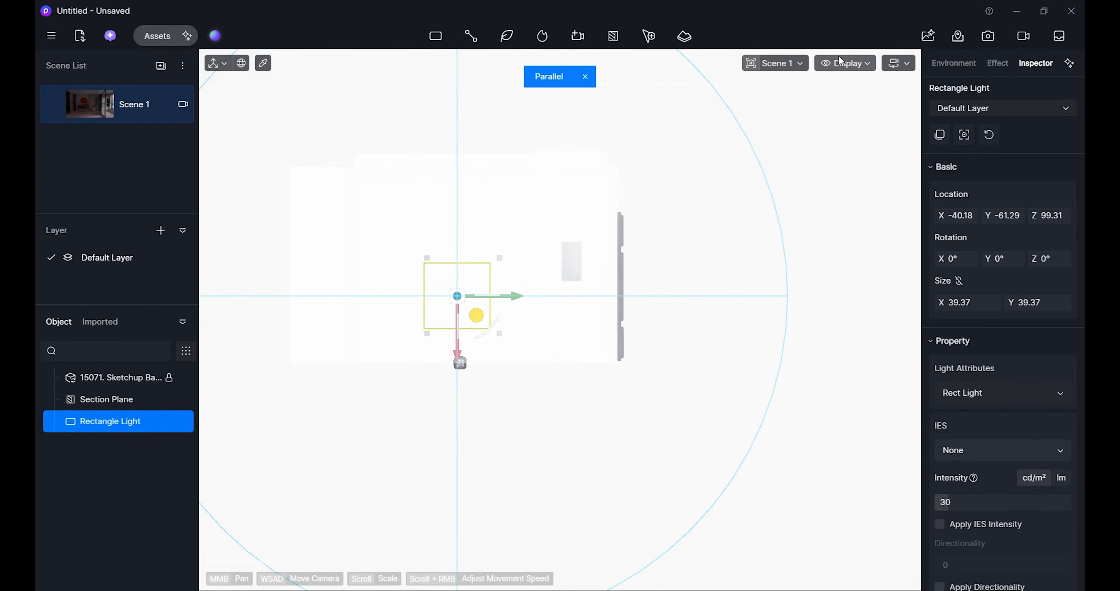
click(844, 64)
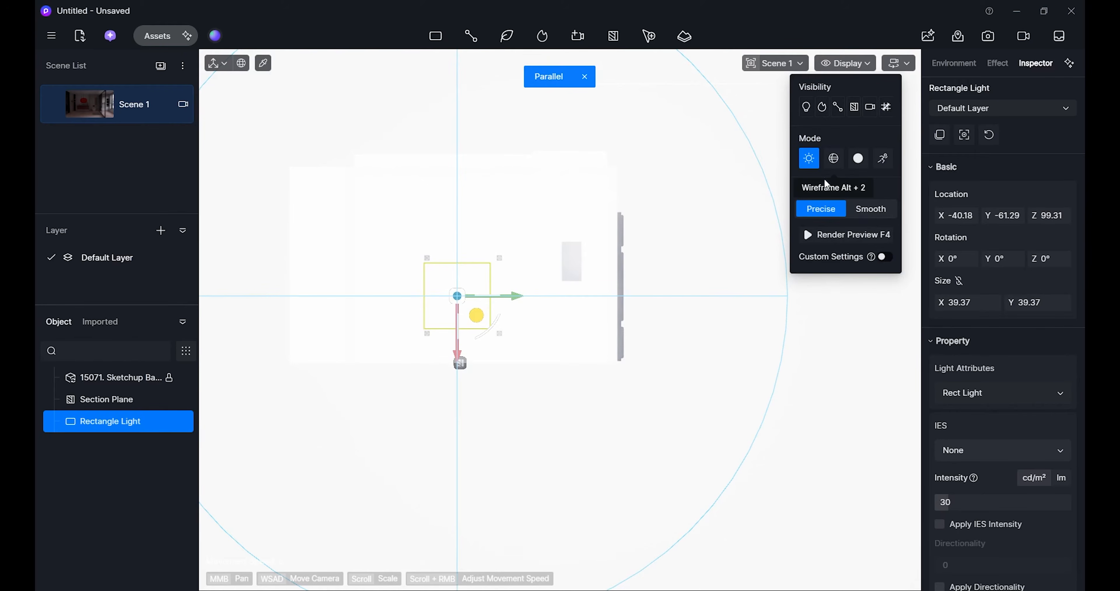
click(834, 159)
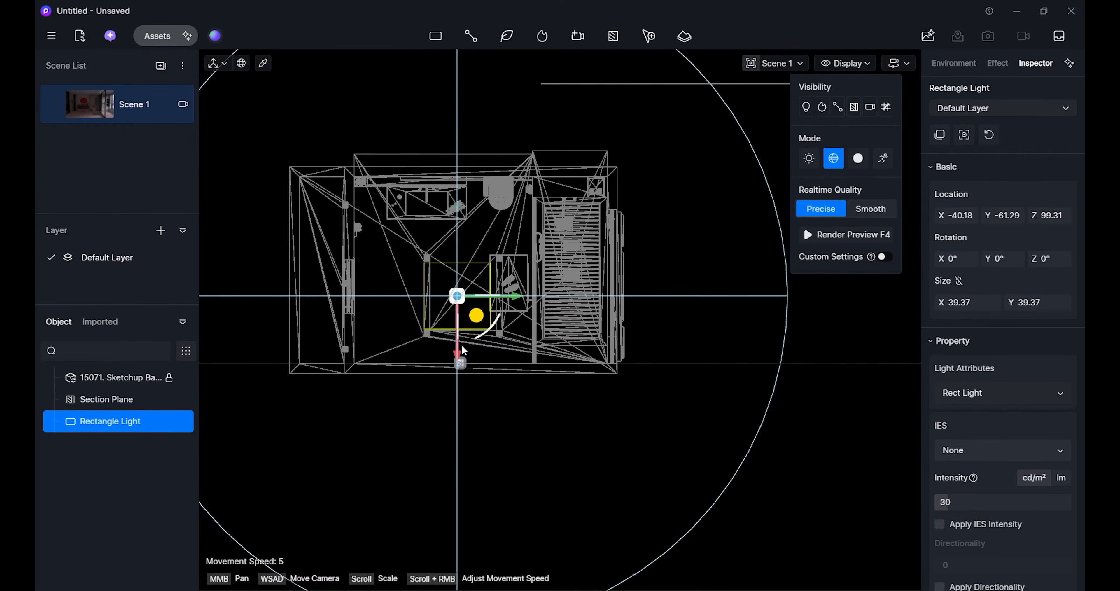
drag(460, 357, 460, 325)
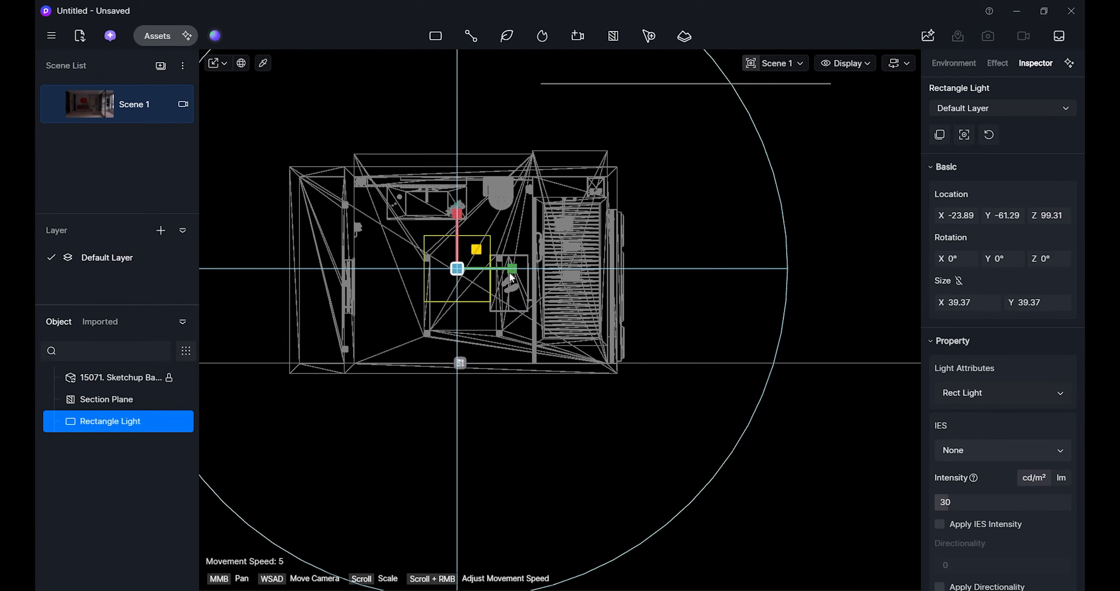
drag(511, 269, 657, 270)
drag(516, 268, 542, 267)
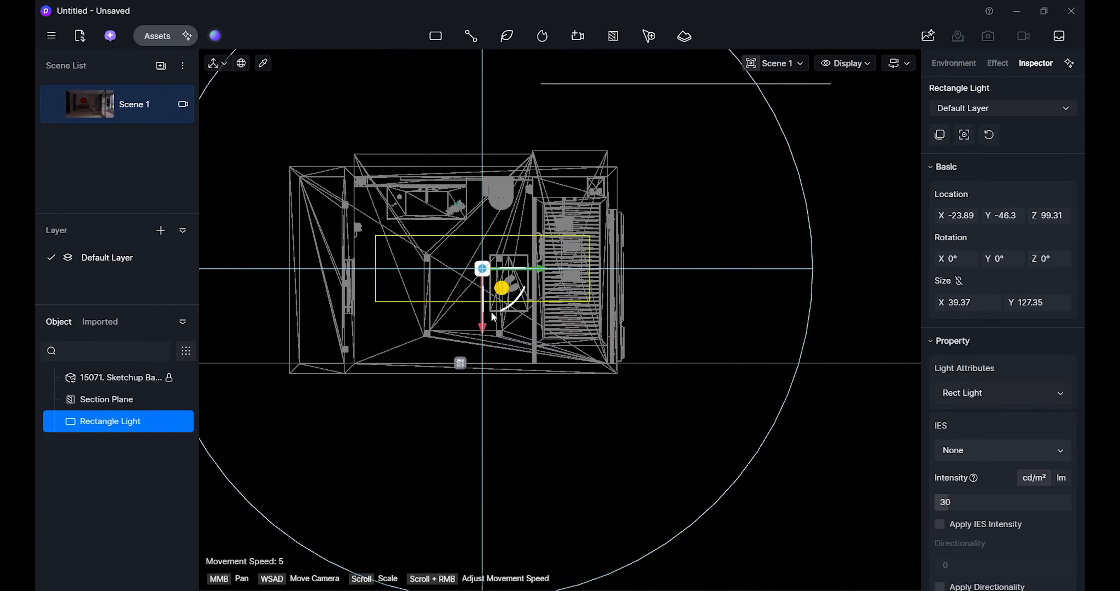
key(r)
drag(477, 214, 486, 148)
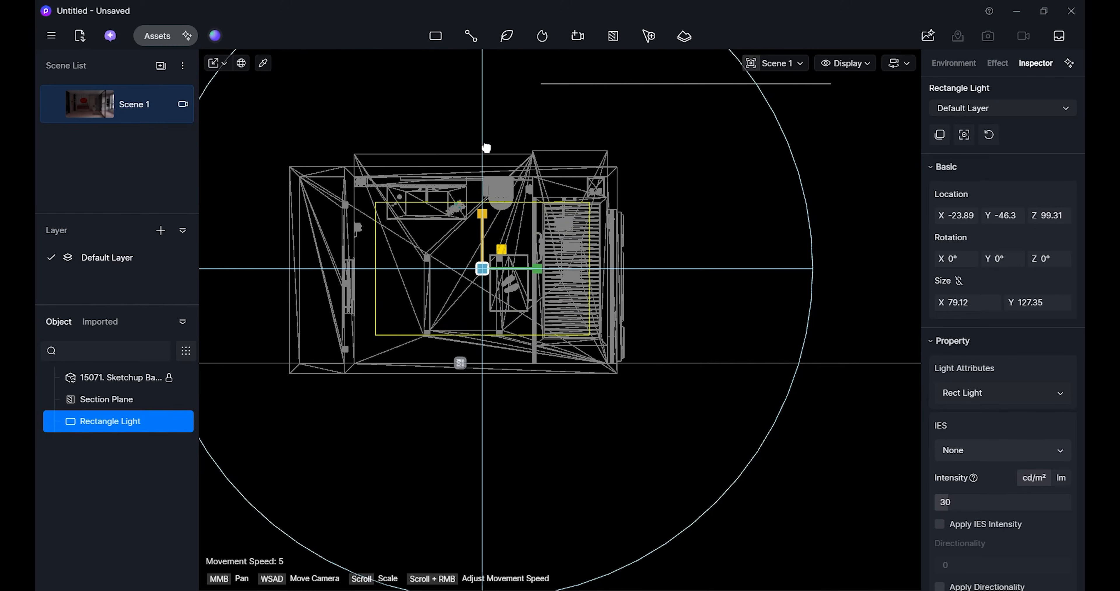
Set the rectangle light's intensity to 3 cd/m².
scroll(985, 435, down, 1)
click(984, 464)
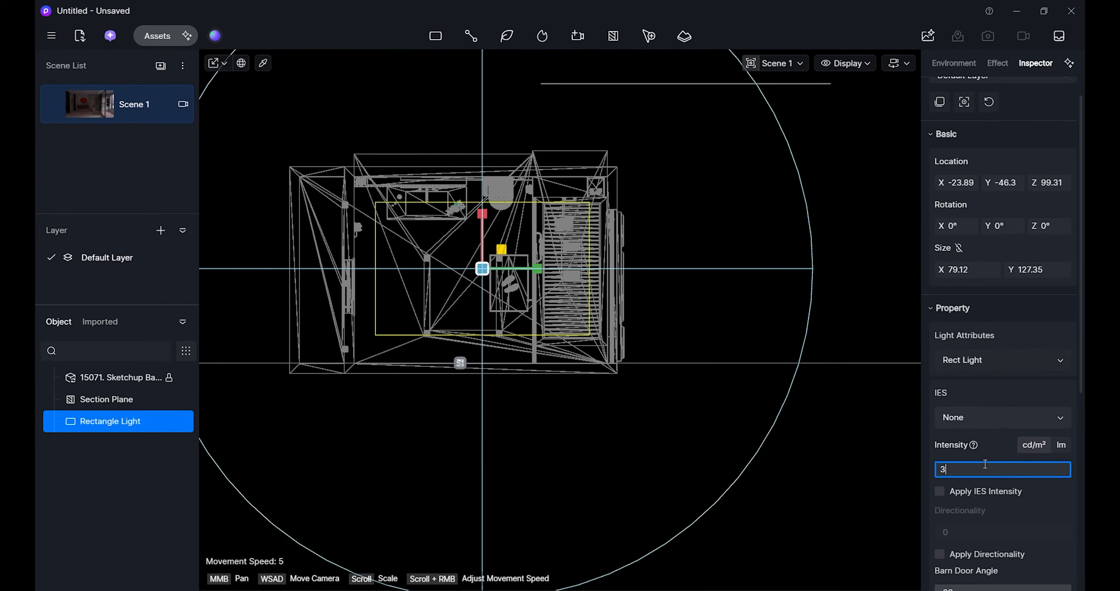
key(Return)
Return to the perspective view with the lit display mode and set the rectangle light's intensity to 2 cd/m².
key(p)
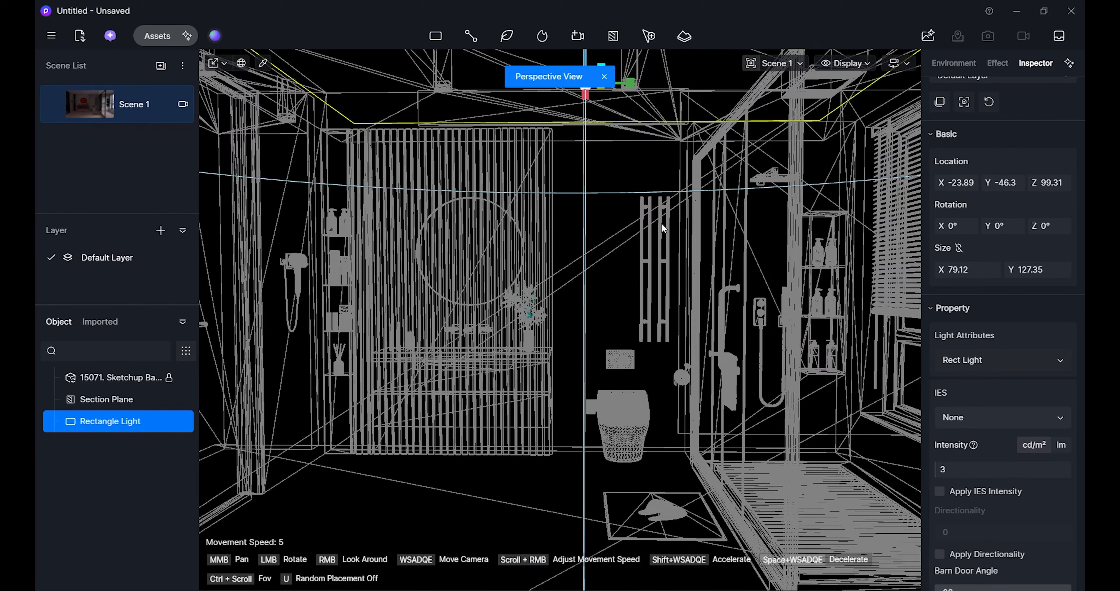
click(852, 63)
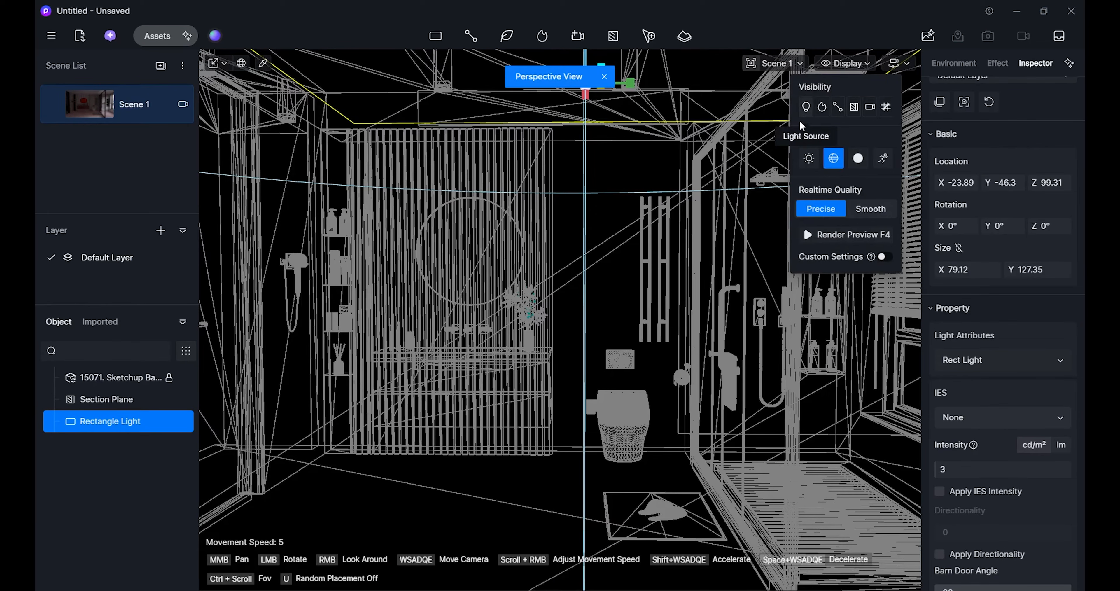
click(808, 158)
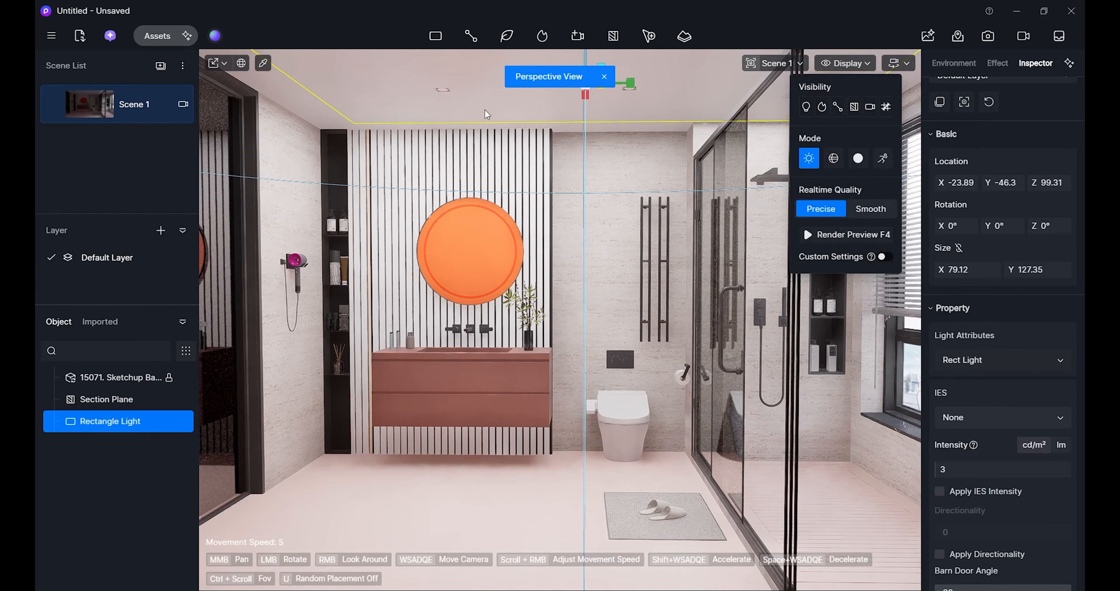
click(968, 471)
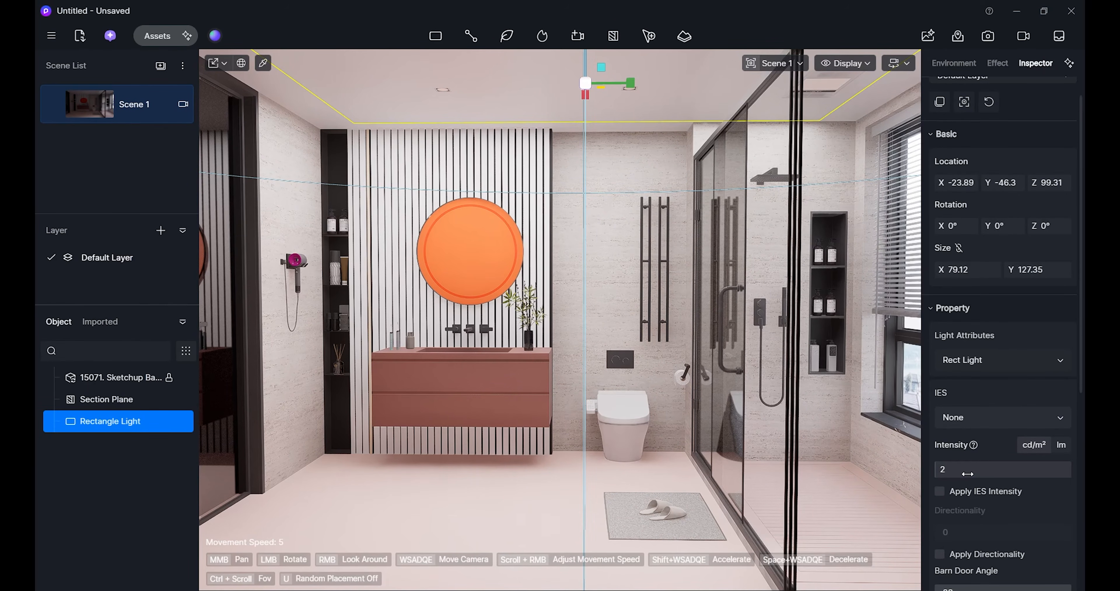
Set the rectangle light's intensity to 1 cd/m².
click(984, 468)
key(Return)
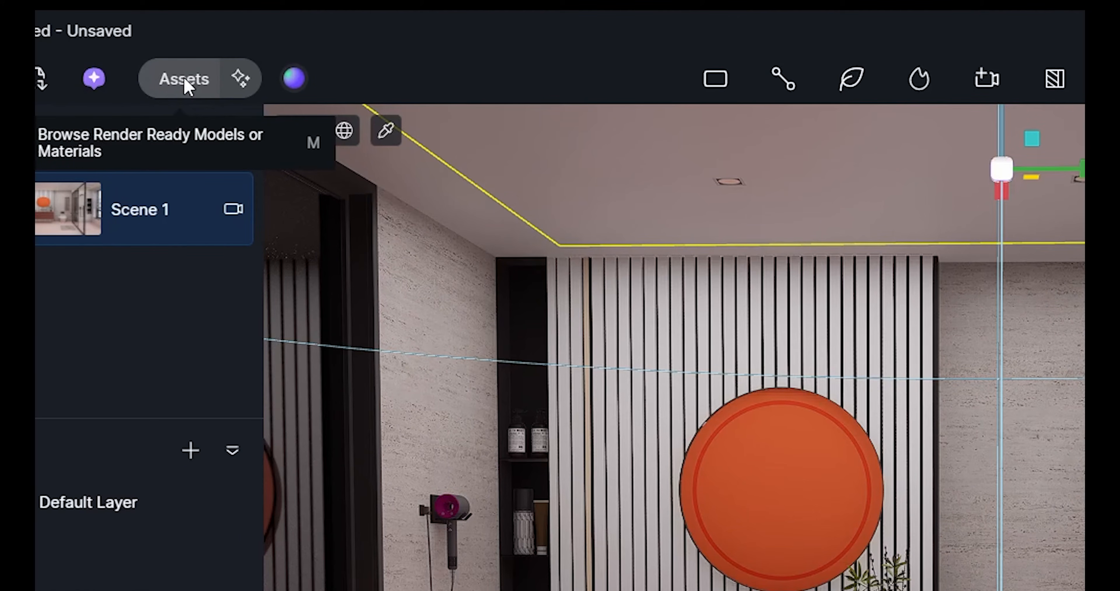
Apply the 1:2 Shaanna cream-colored tiles material from the online Ceramic Tile category to the bathroom floor.
click(184, 77)
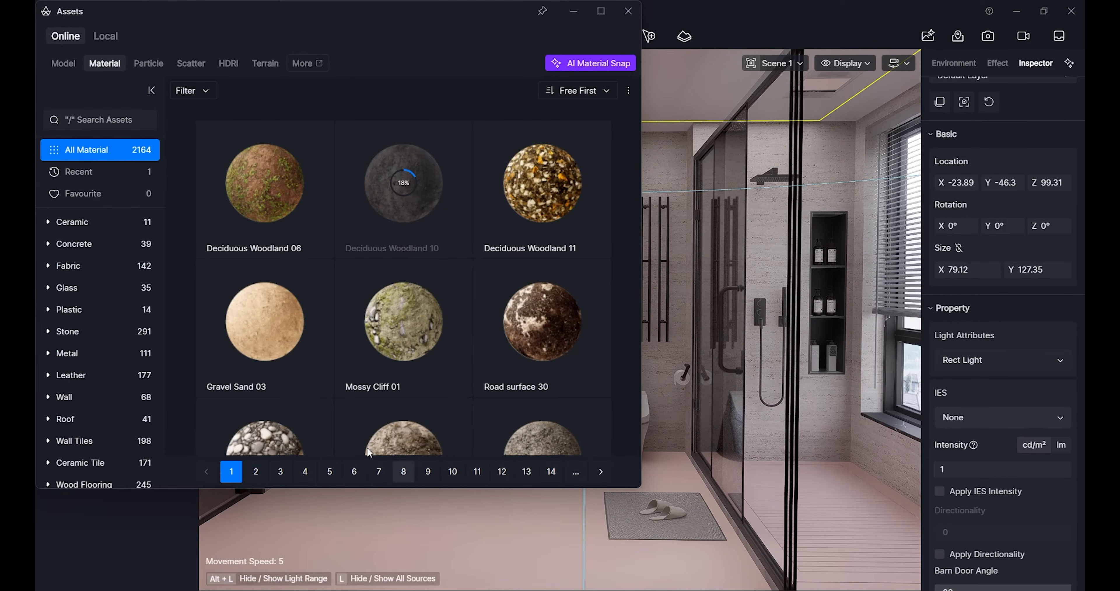
scroll(87, 454, down, 1)
click(87, 430)
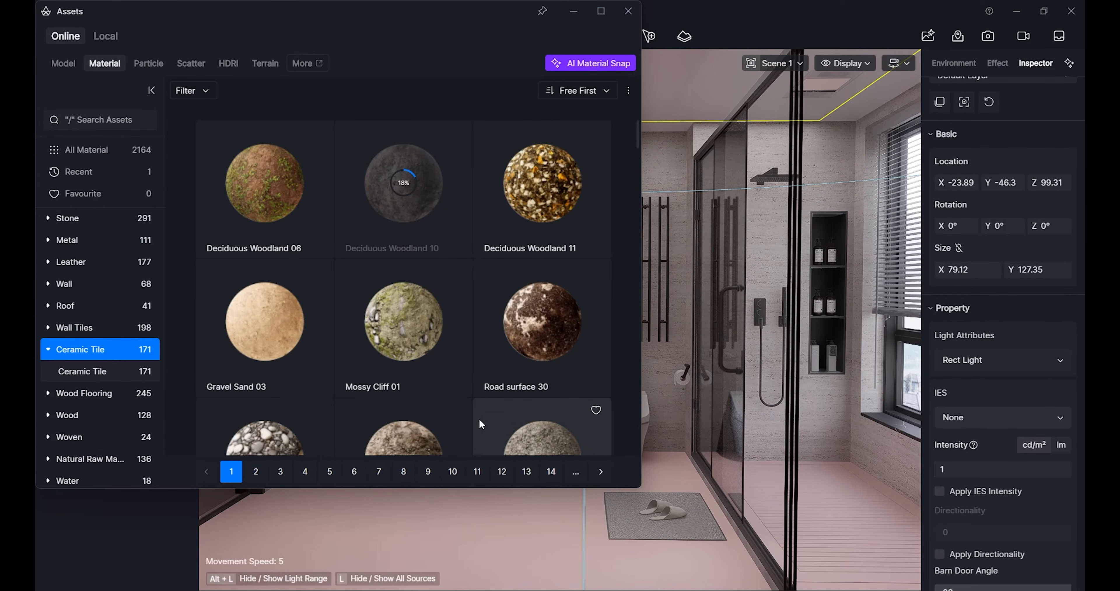
scroll(452, 360, down, 3)
scroll(452, 363, down, 10)
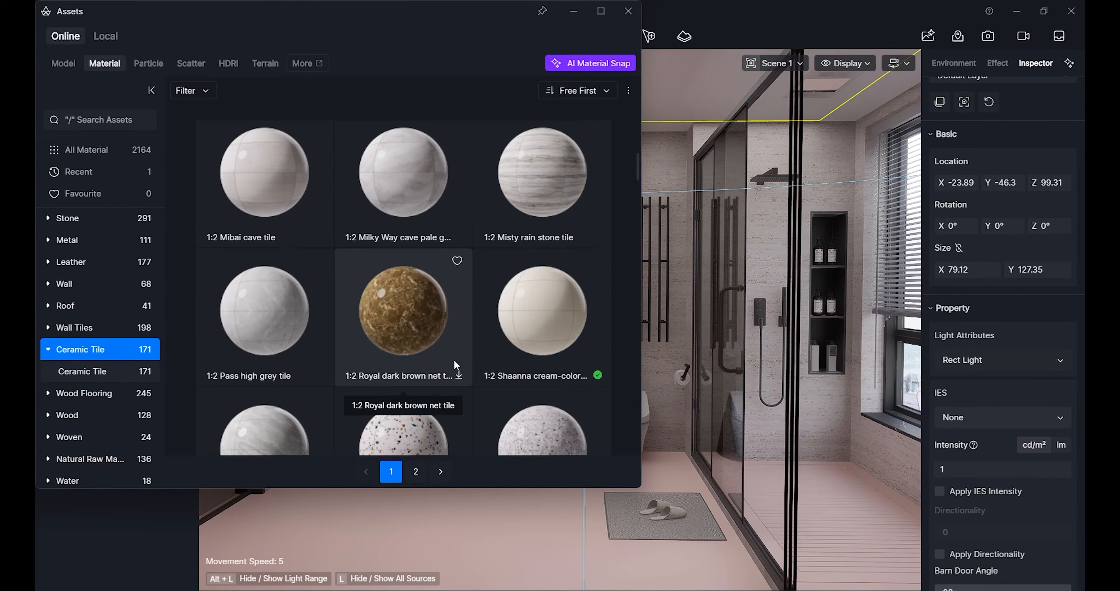
scroll(454, 364, down, 4)
scroll(451, 362, up, 5)
click(553, 291)
scroll(515, 313, down, 10)
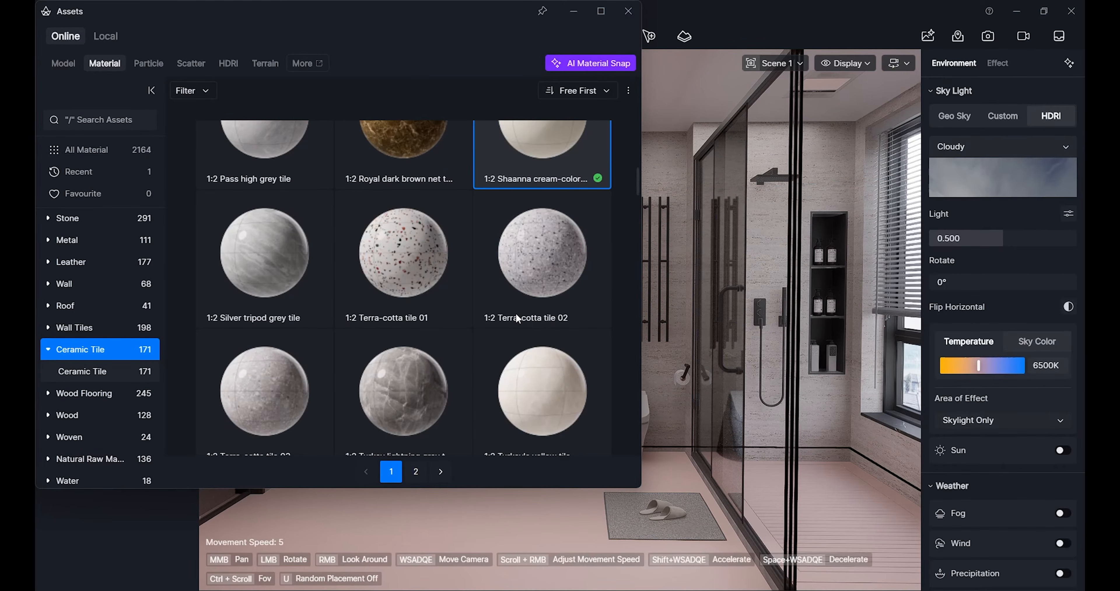
click(572, 10)
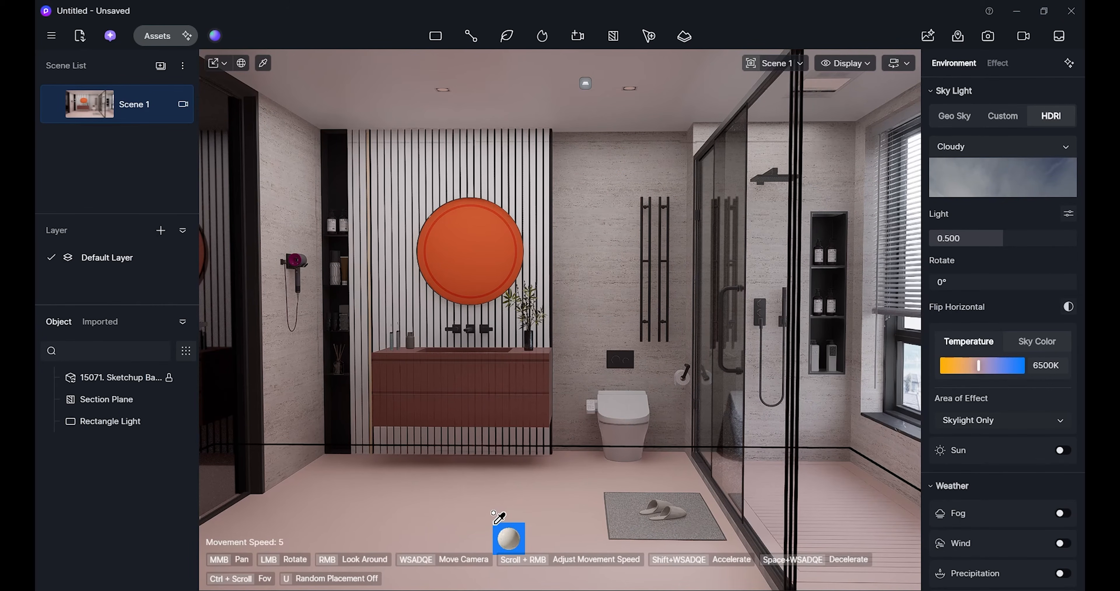
click(543, 467)
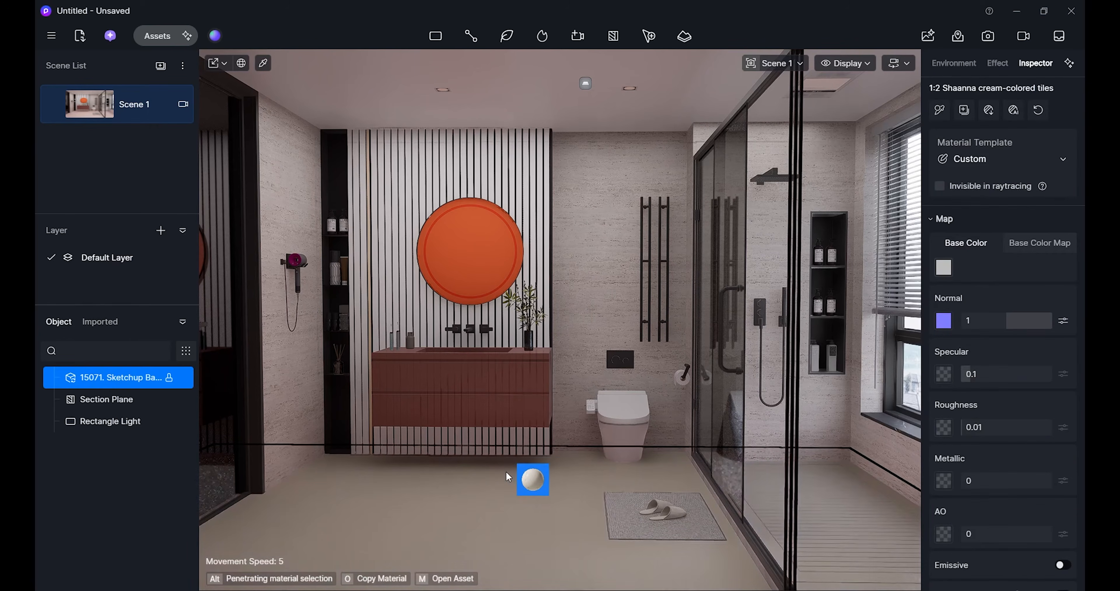
Set the floor tile material's UV stretch to 0.03 in X and Y.
scroll(526, 473, up, 5)
right_drag(527, 473, 625, 477)
key(w)
key(w)
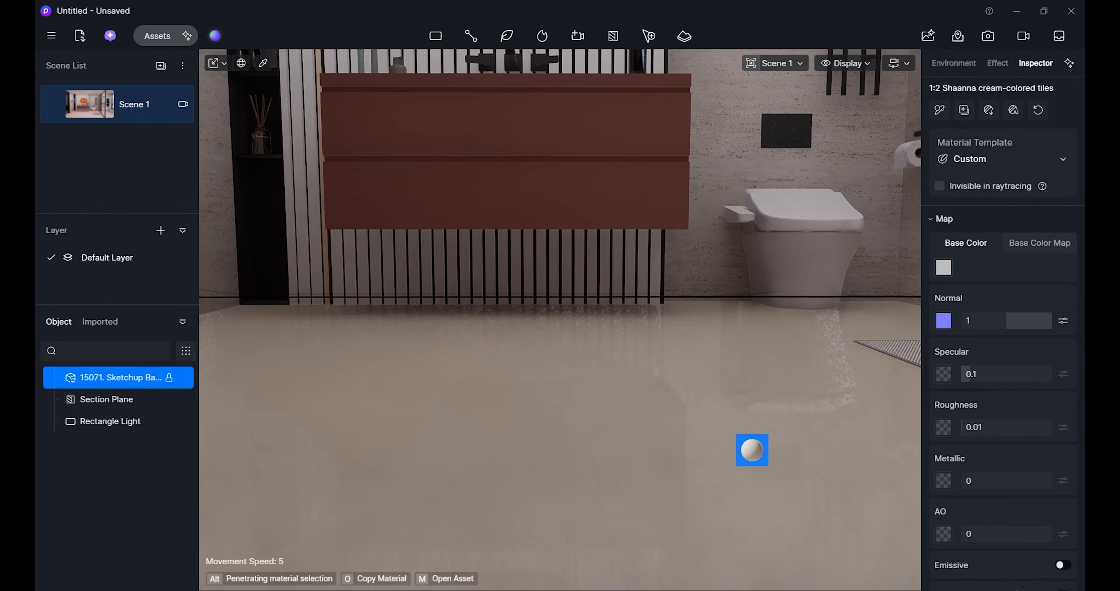
right_drag(752, 450, 747, 427)
scroll(1017, 507, down, 5)
scroll(1017, 504, up, 5)
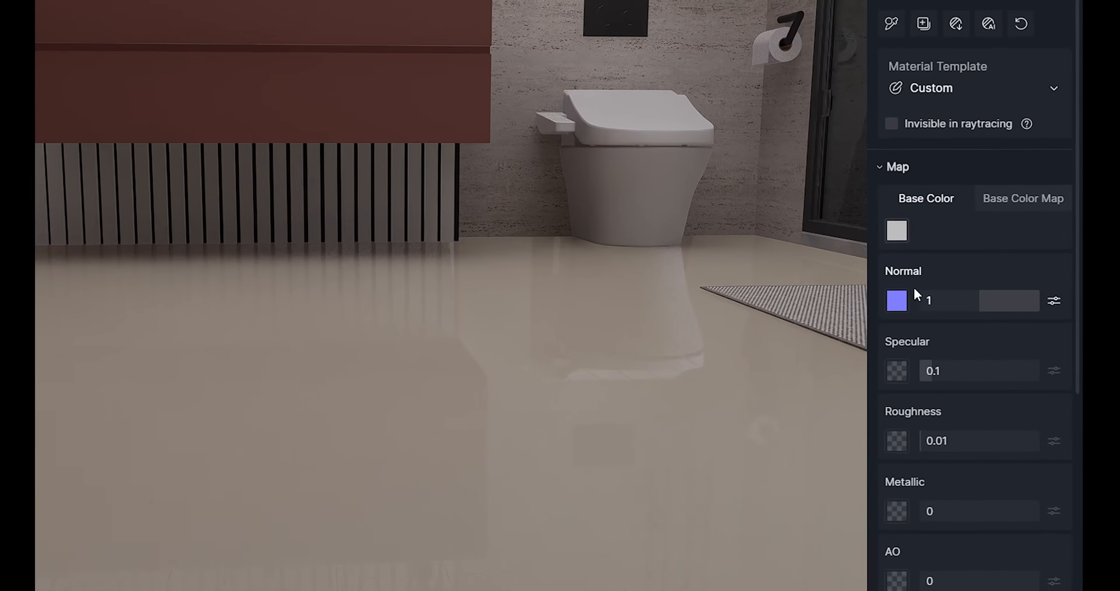
scroll(1057, 296, down, 3)
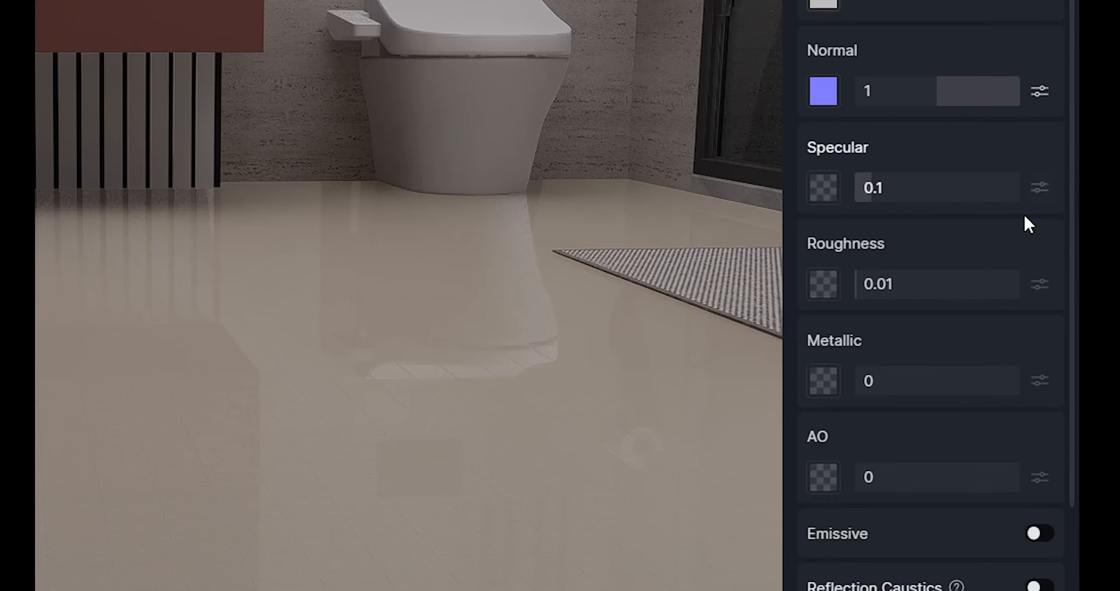
scroll(1027, 225, down, 3)
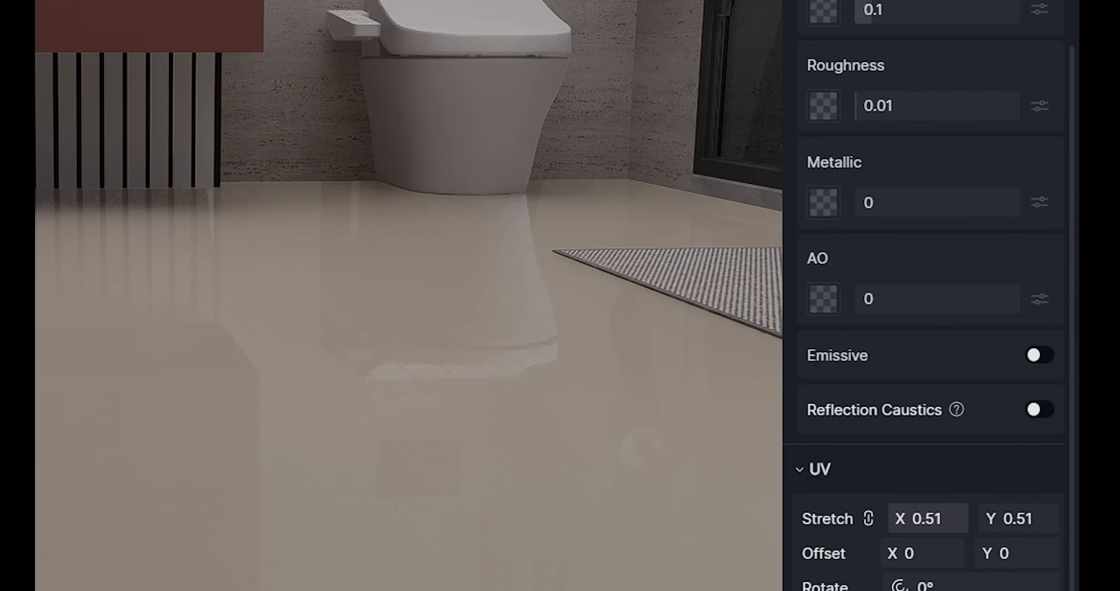
drag(928, 519, 919, 518)
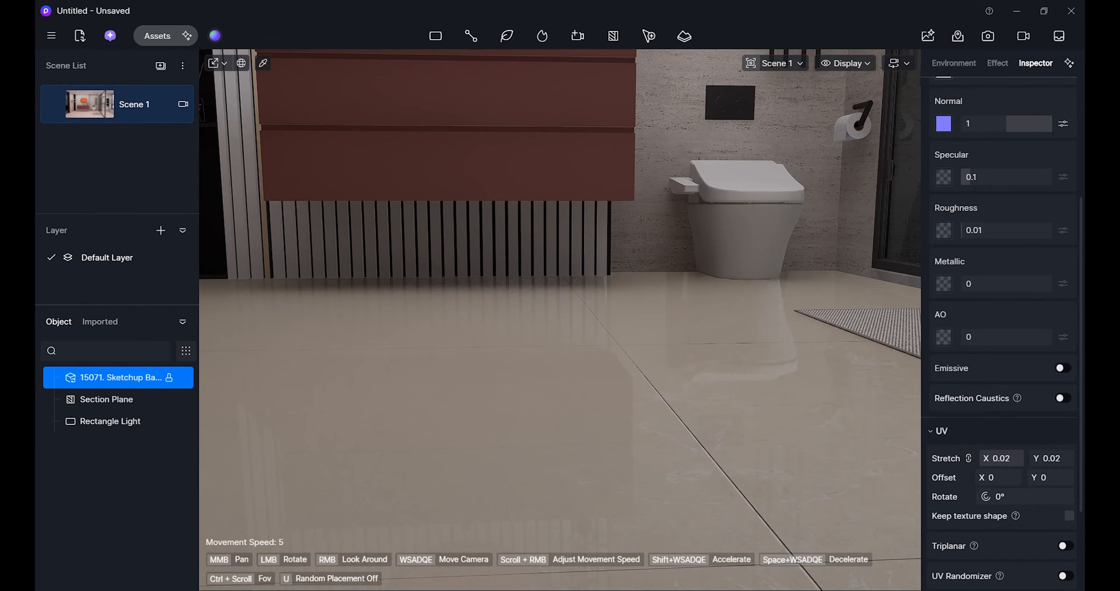
right_drag(729, 432, 676, 407)
key(d)
key(s)
key(a)
key(e)
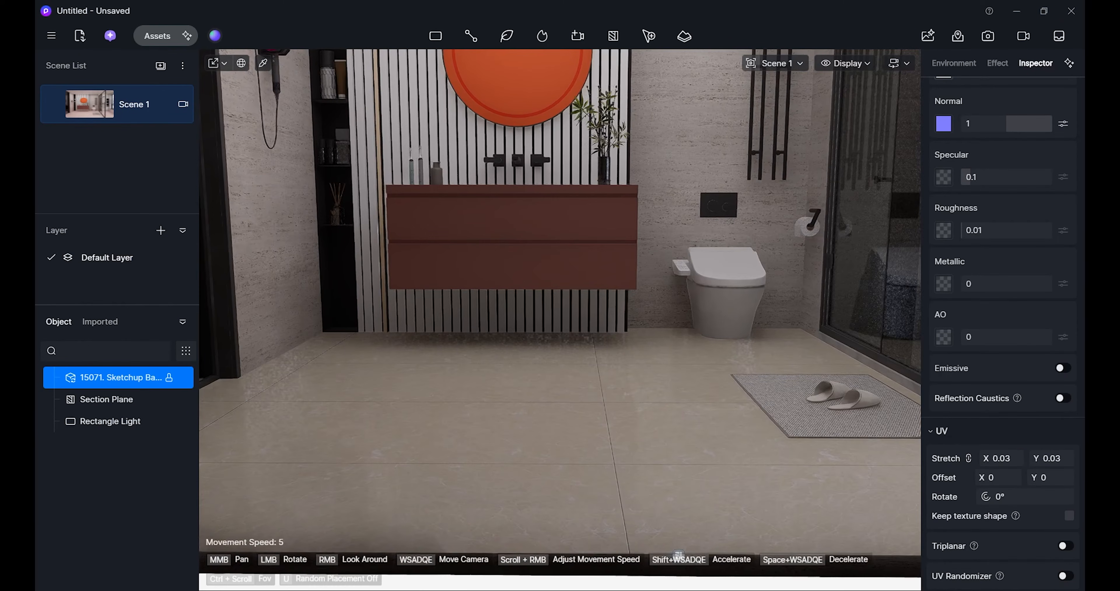
Darken the slatted wall panel's base color to HSV value 32 and set its roughness to 0.72.
right_drag(609, 391, 558, 478)
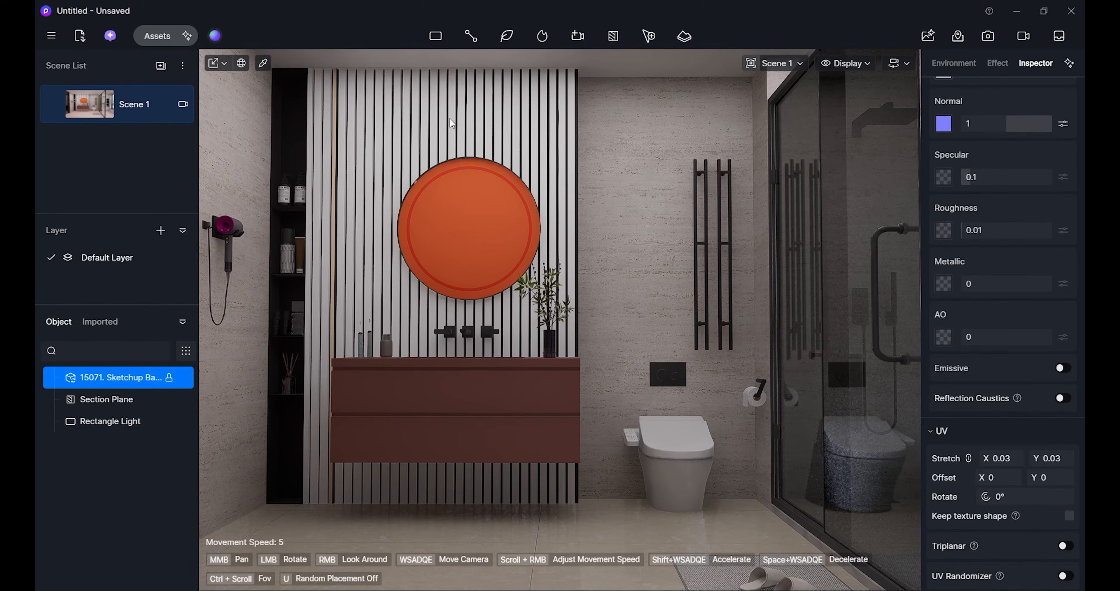
right_drag(558, 478, 543, 495)
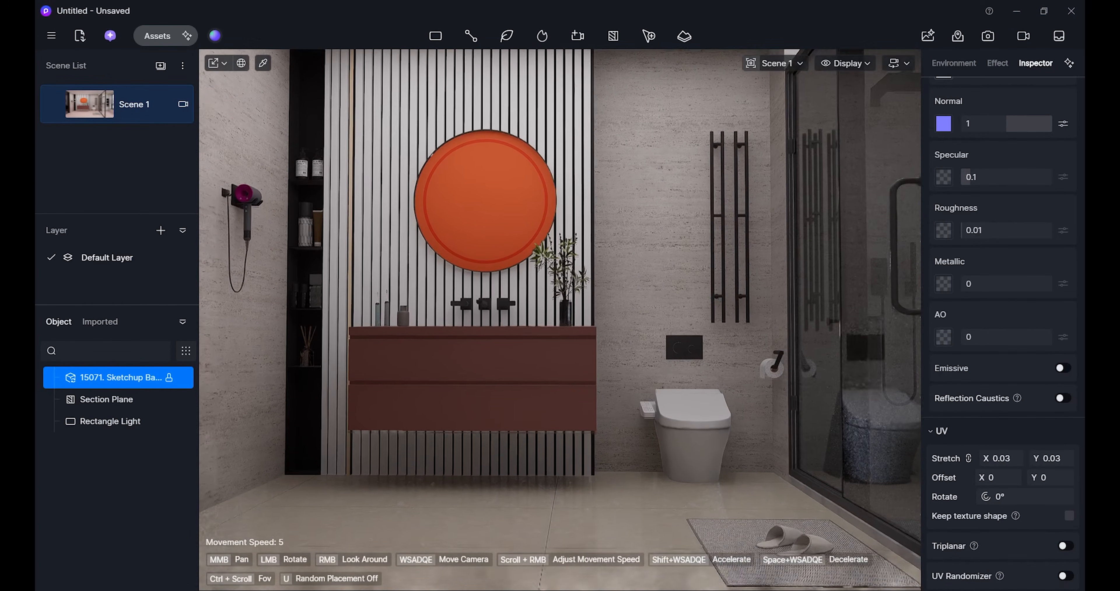
key(e)
key(e)
key(e)
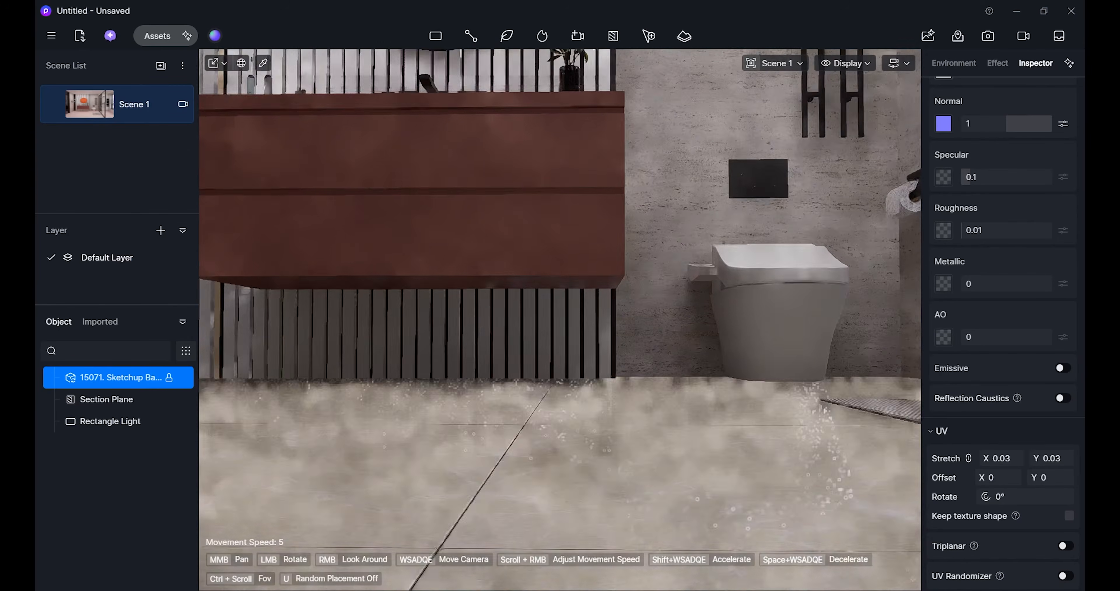
key(Escape)
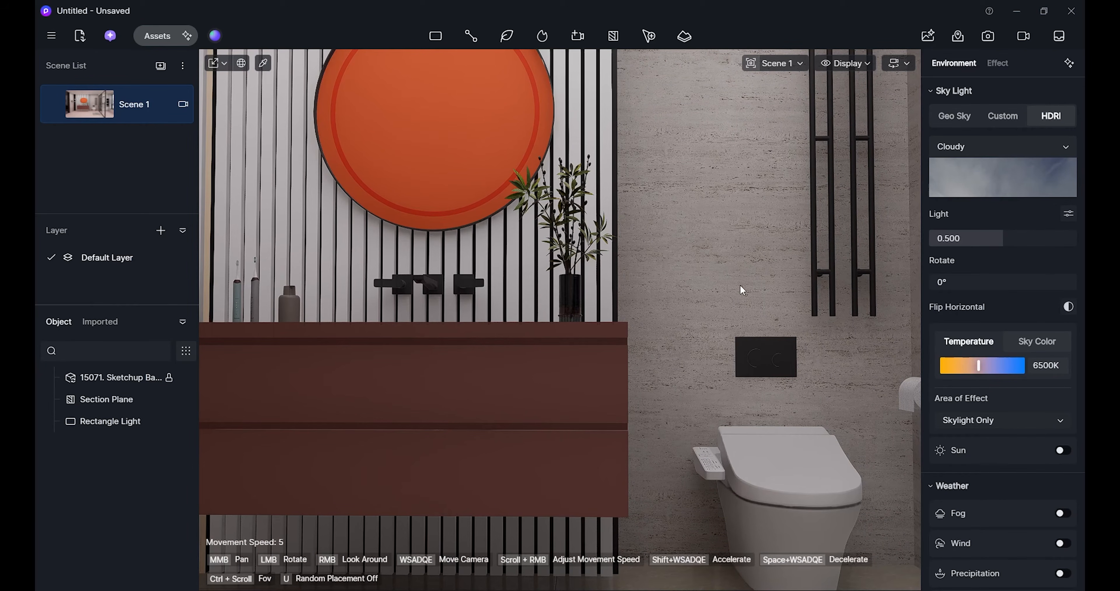
click(500, 264)
click(502, 261)
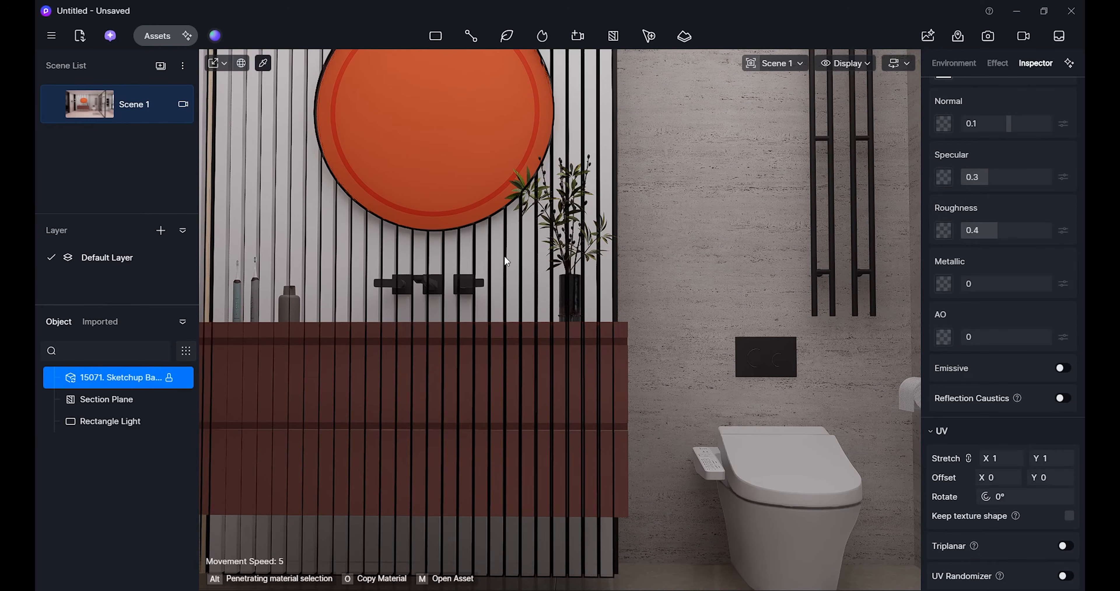
scroll(946, 216, up, 3)
click(943, 203)
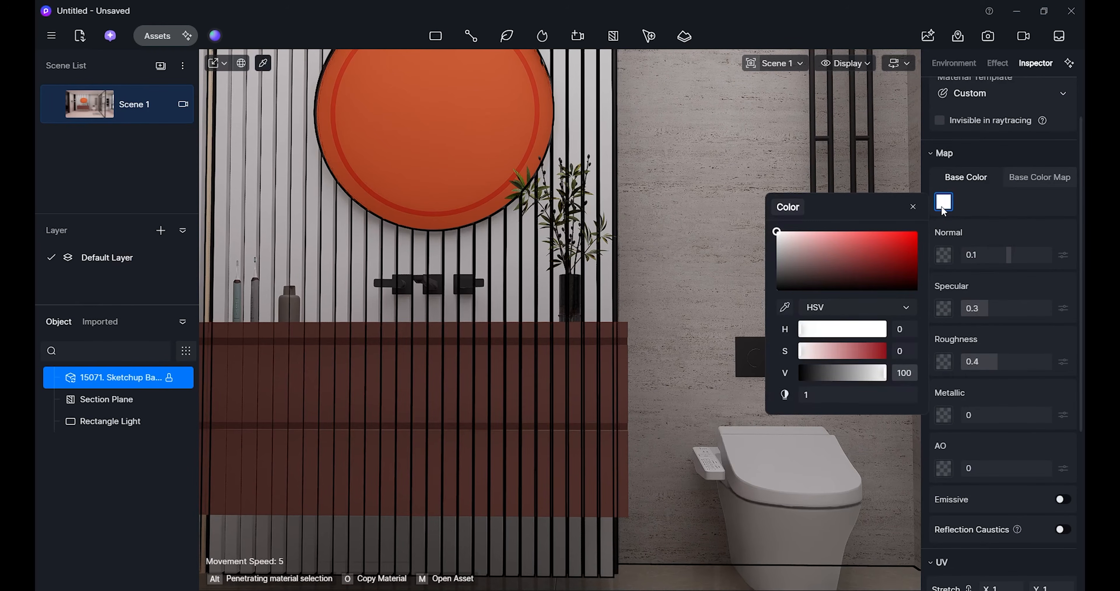
drag(778, 242, 777, 272)
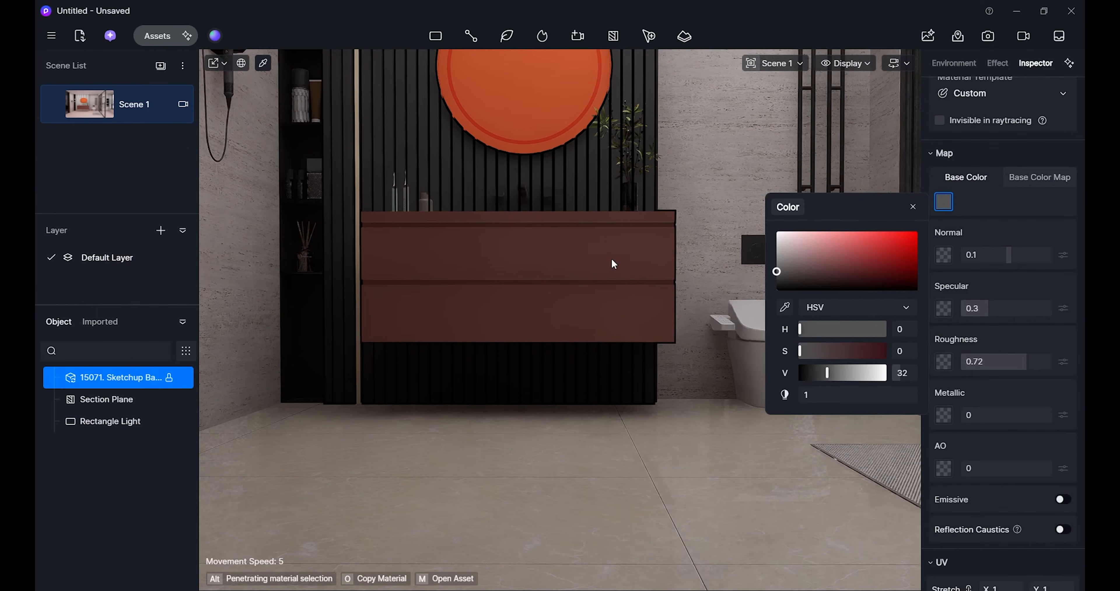
Change the vanity cabinet's base color to light grey with saturation 0 and value 74, and set its roughness to 0.18.
key(e)
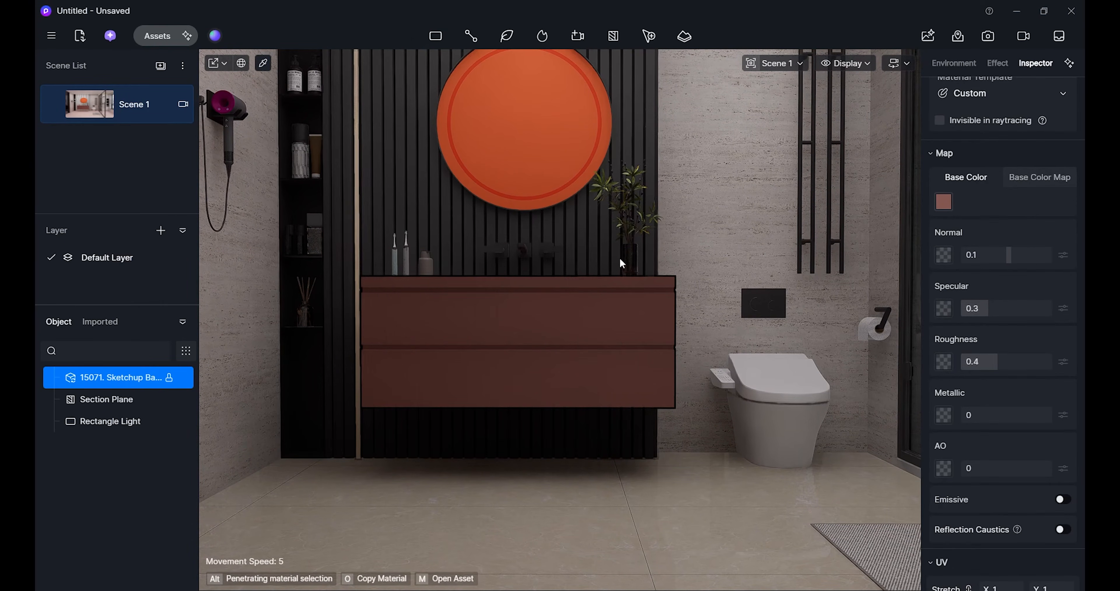
click(944, 204)
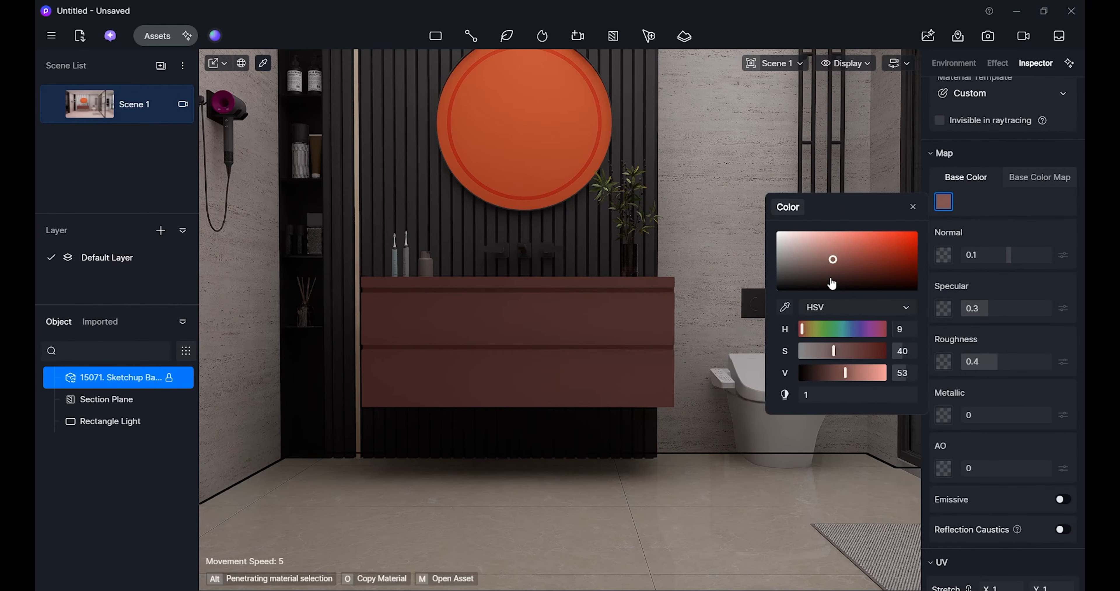
drag(833, 261, 774, 258)
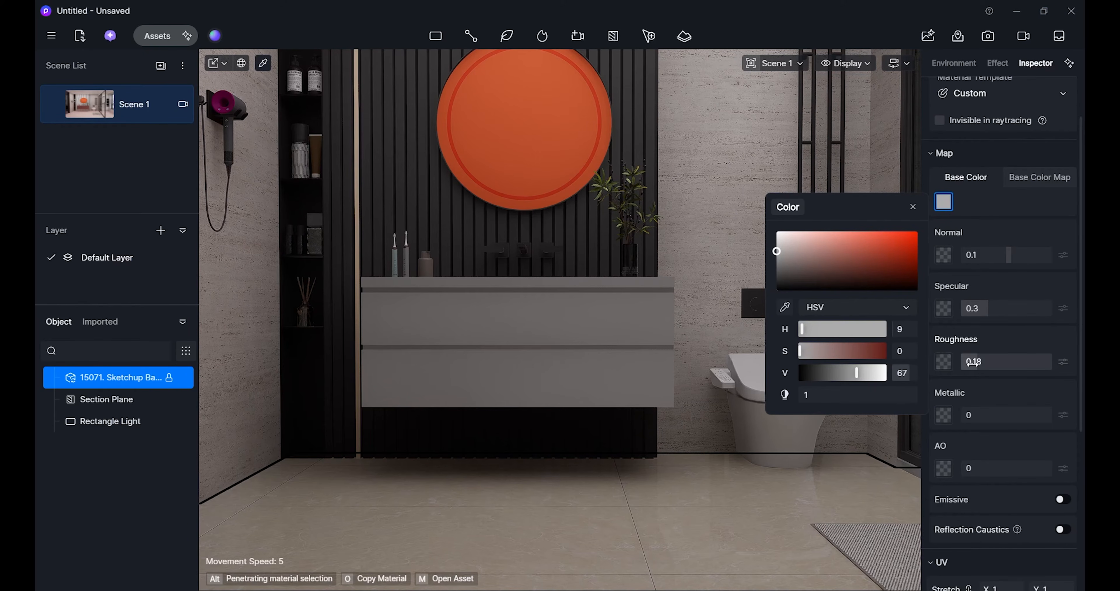
drag(778, 256, 779, 253)
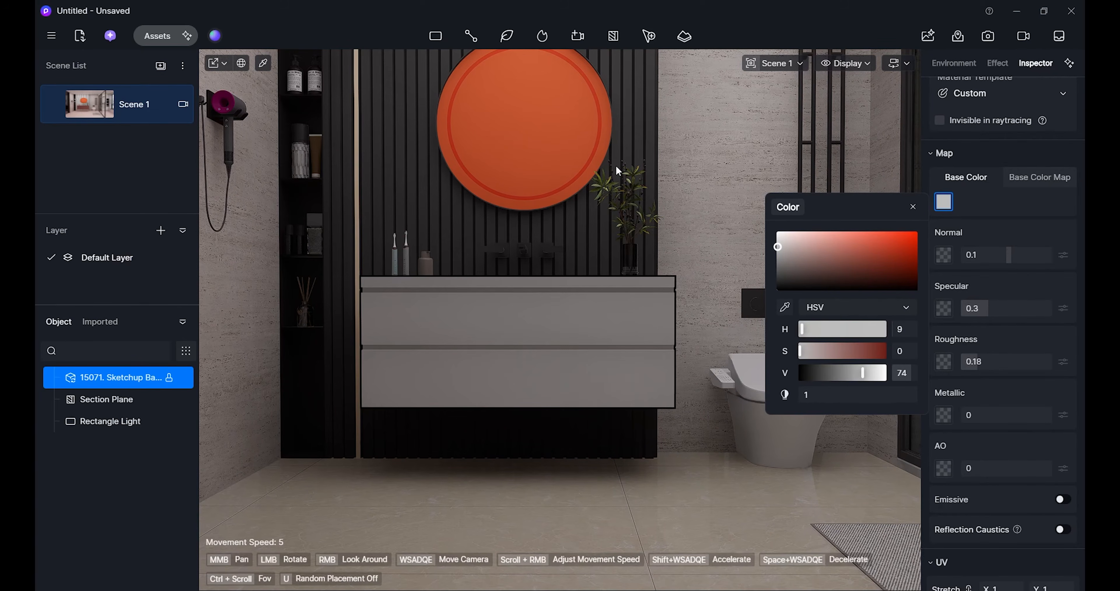
Search the online materials for "mirror" and apply the Mirror material to the round orange mirror above the vanity.
click(158, 42)
text(/)
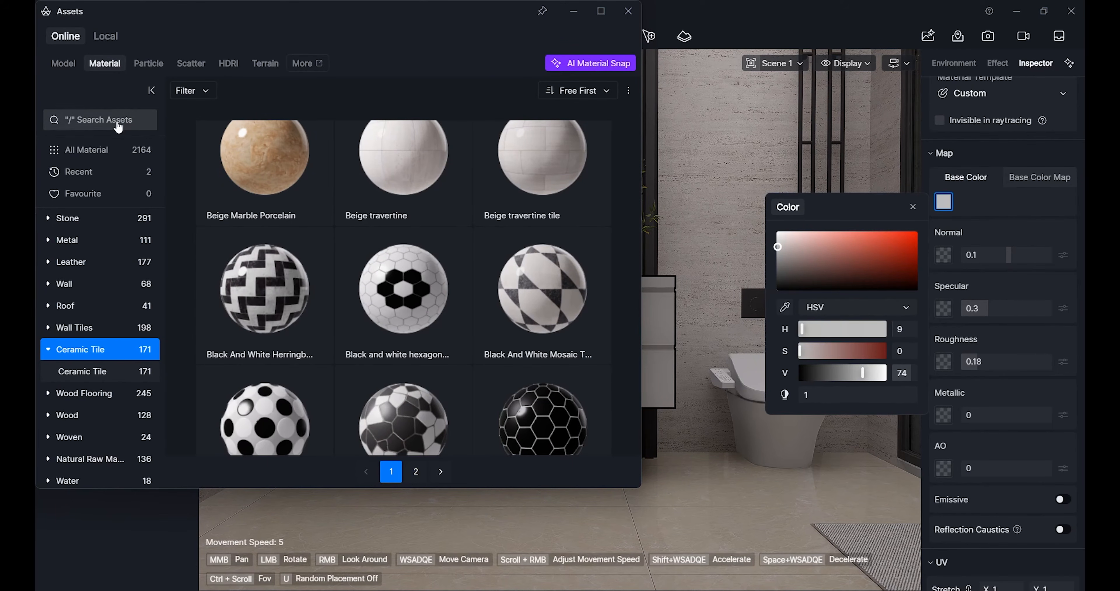
text(mirroe)
key(BackSpace)
text(r)
key(Return)
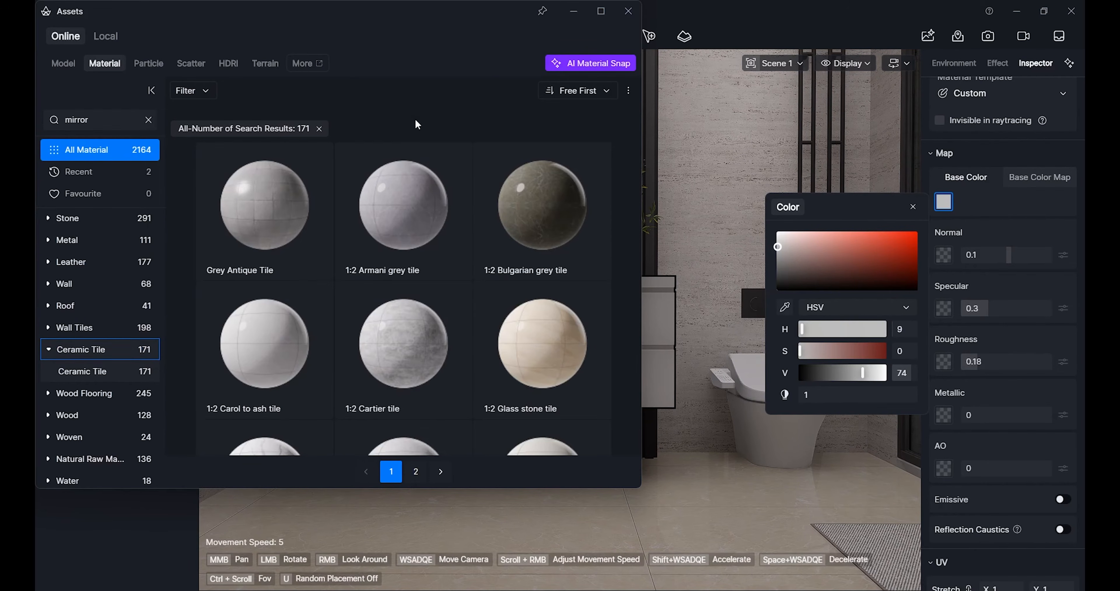
click(268, 215)
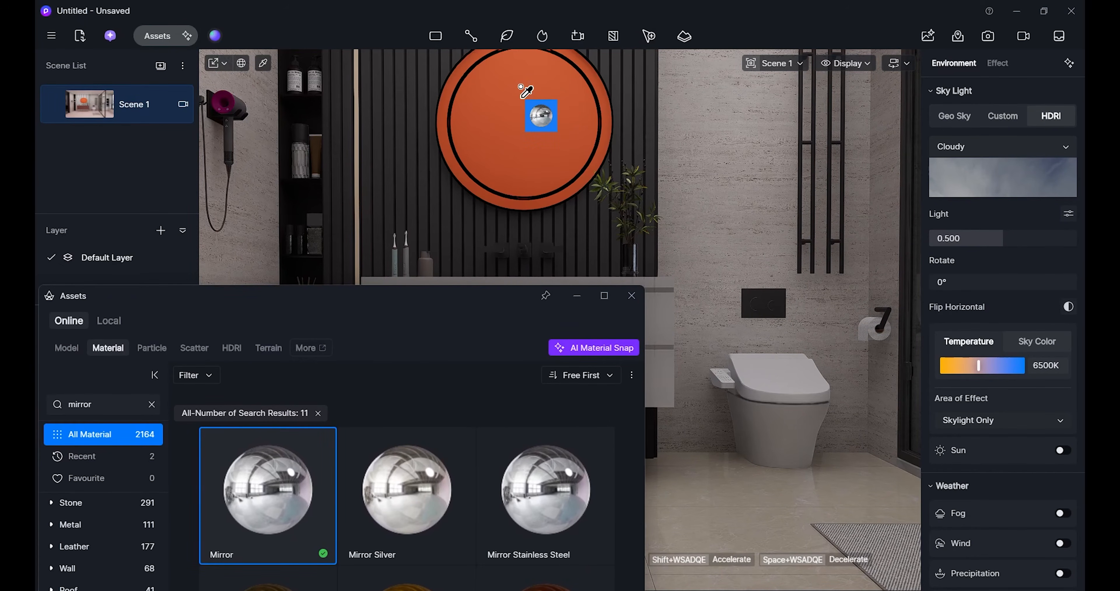
click(523, 95)
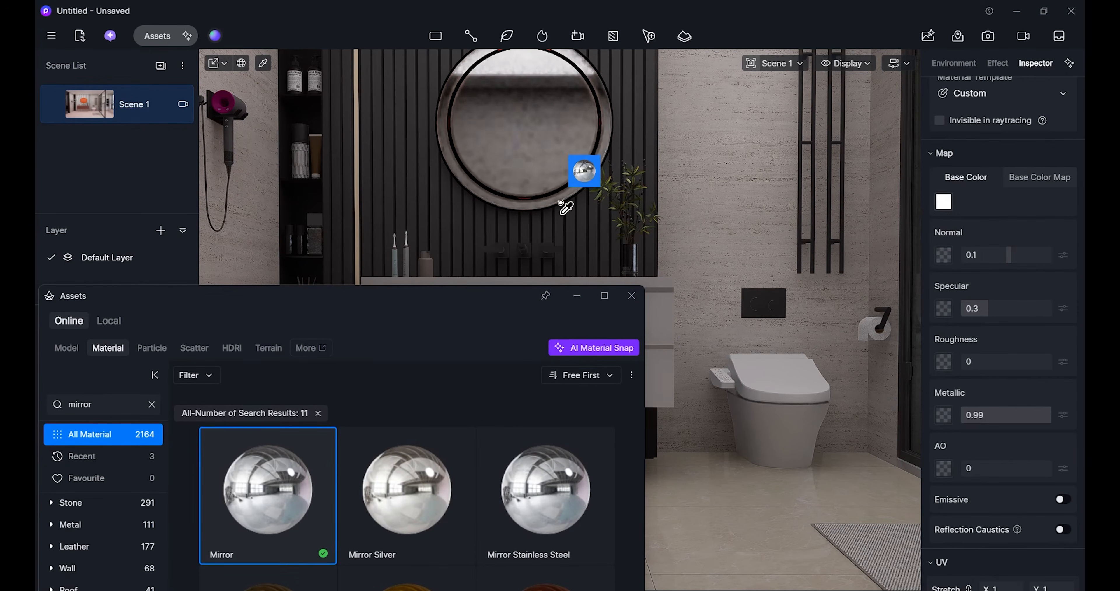
click(631, 295)
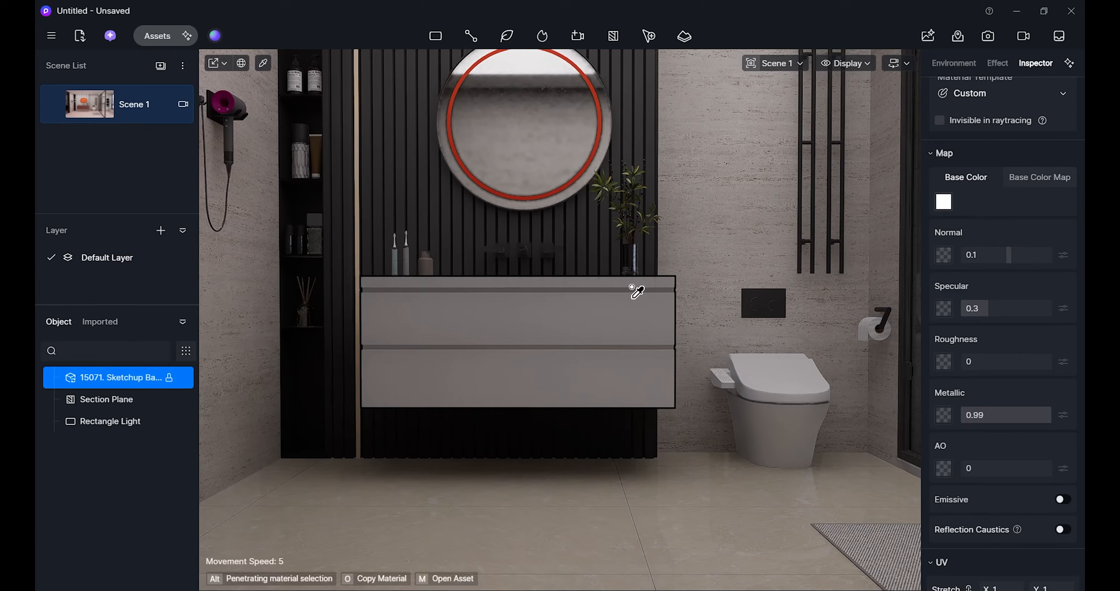
key(Escape)
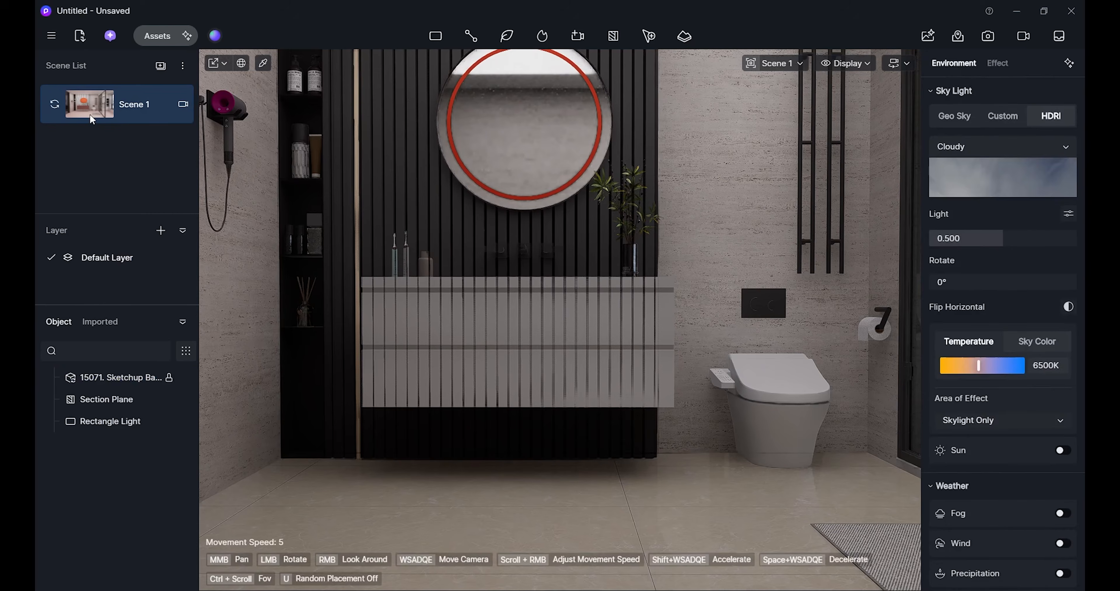
Return to the saved Scene 1 view and set the ceiling rectangle light's intensity to 3 cd/m².
click(83, 111)
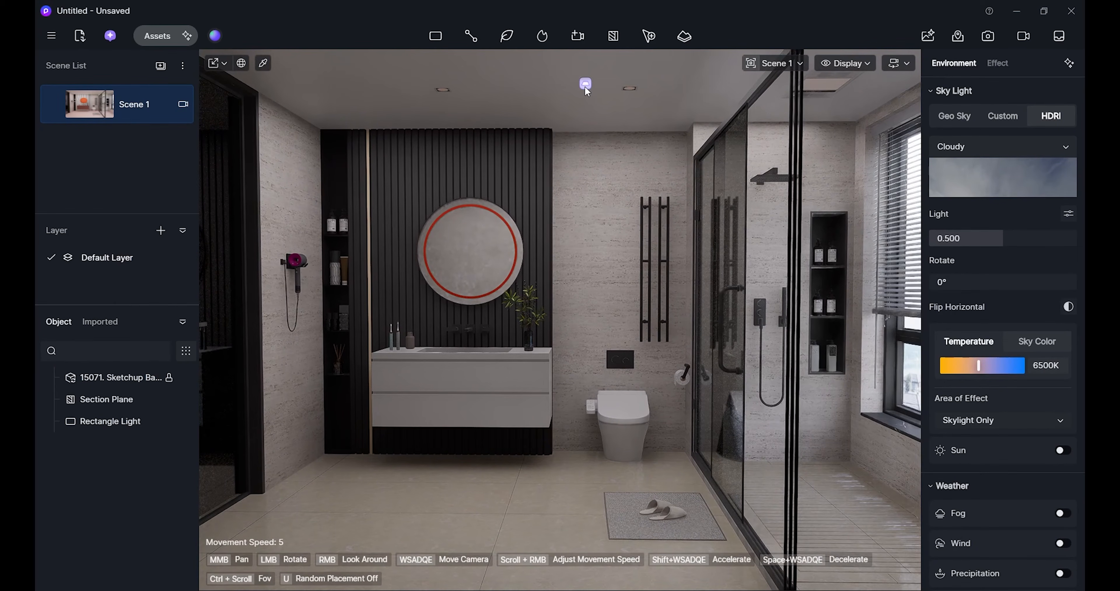
click(587, 88)
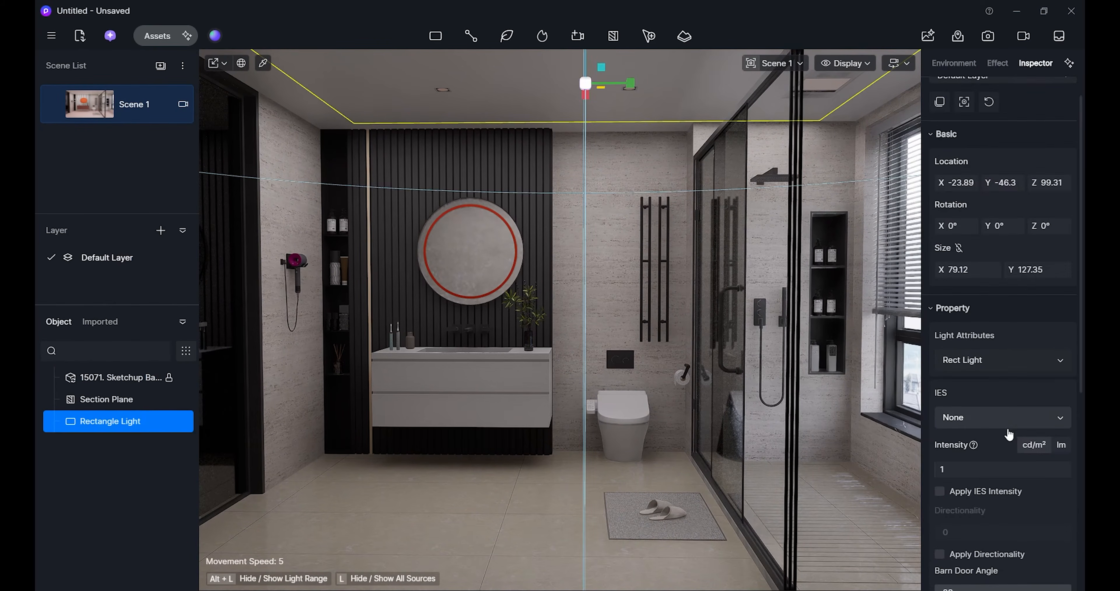
click(966, 466)
text(3)
key(Return)
click(494, 390)
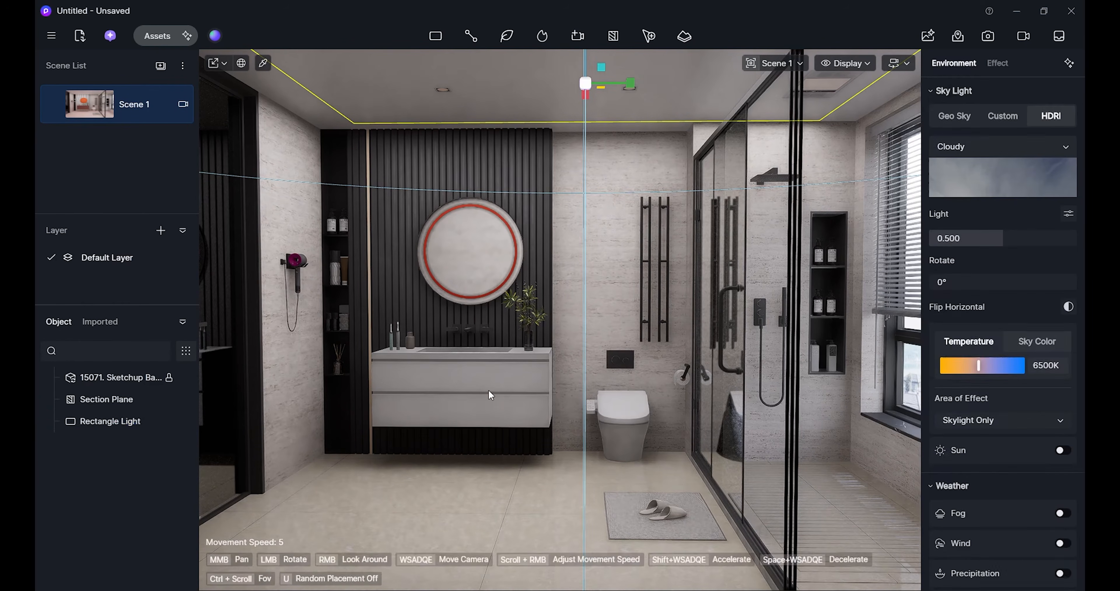
Set the roughness of the travertine wall behind the toilet to 0.23.
scroll(646, 223, up, 5)
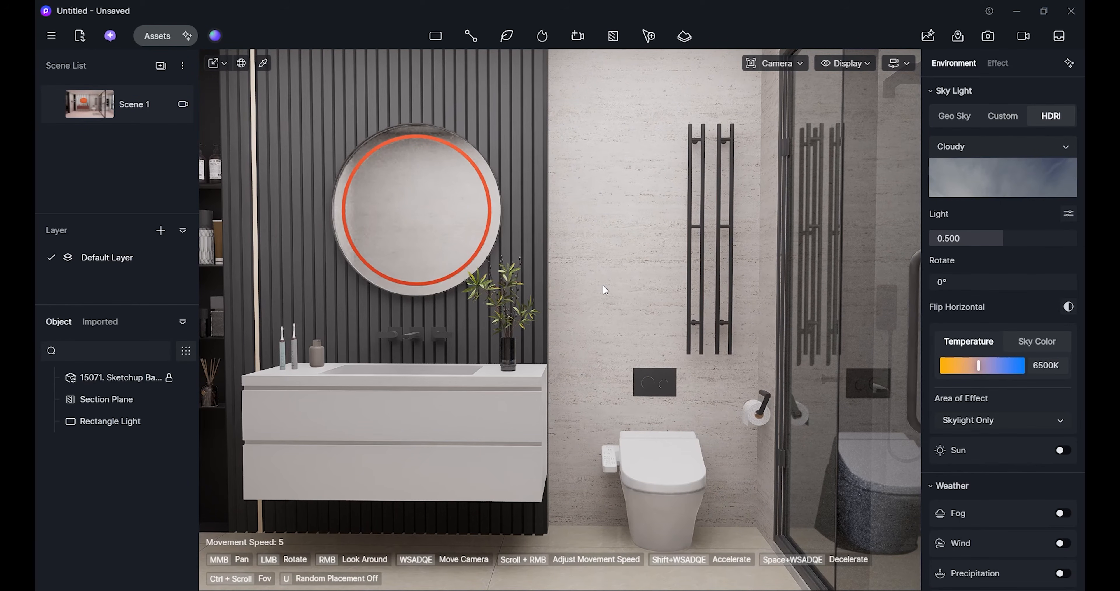
click(630, 250)
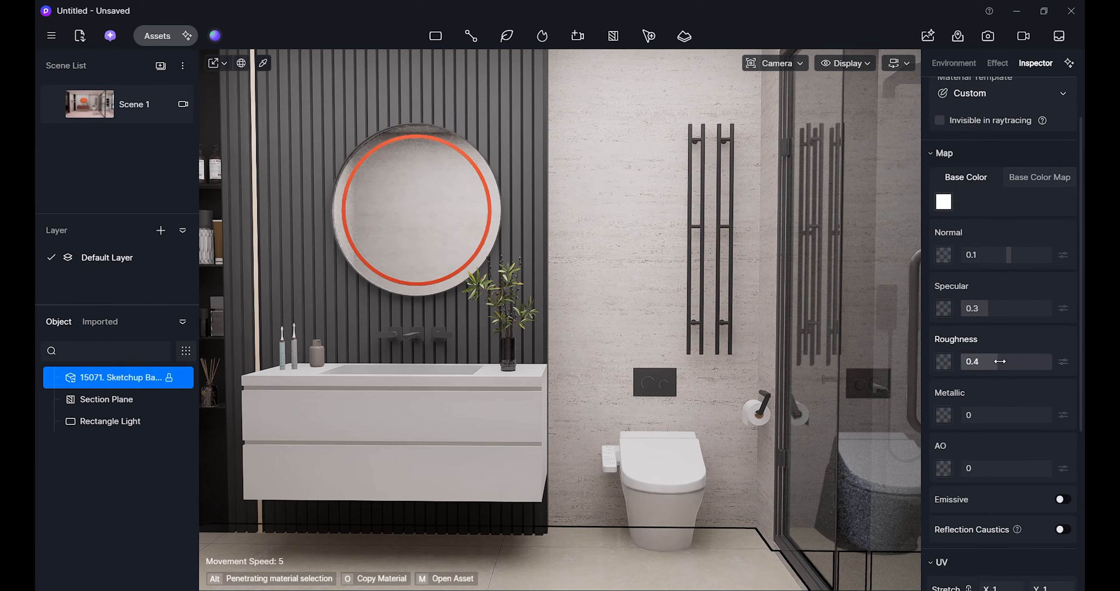
drag(998, 362, 976, 378)
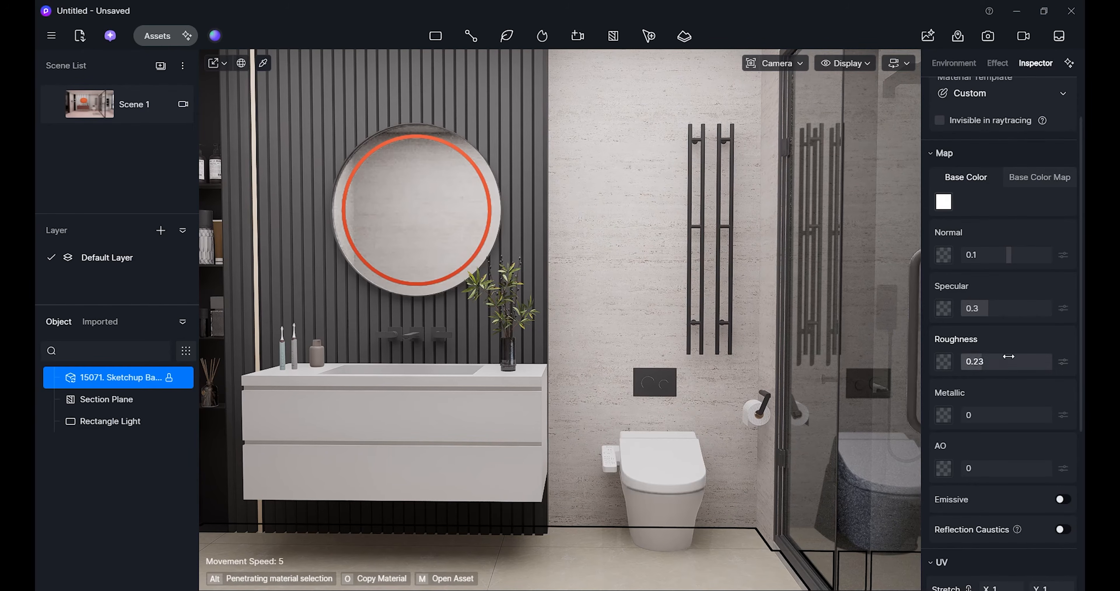
Set the wall-mounted faucet material's roughness to 0.06 and metallic to 0.35, and darken its base color to HSV value 15.
mouse_move(671, 250)
right_down()
mouse_move(513, 265)
mouse_move(662, 262)
right_up()
key(w)
key(w)
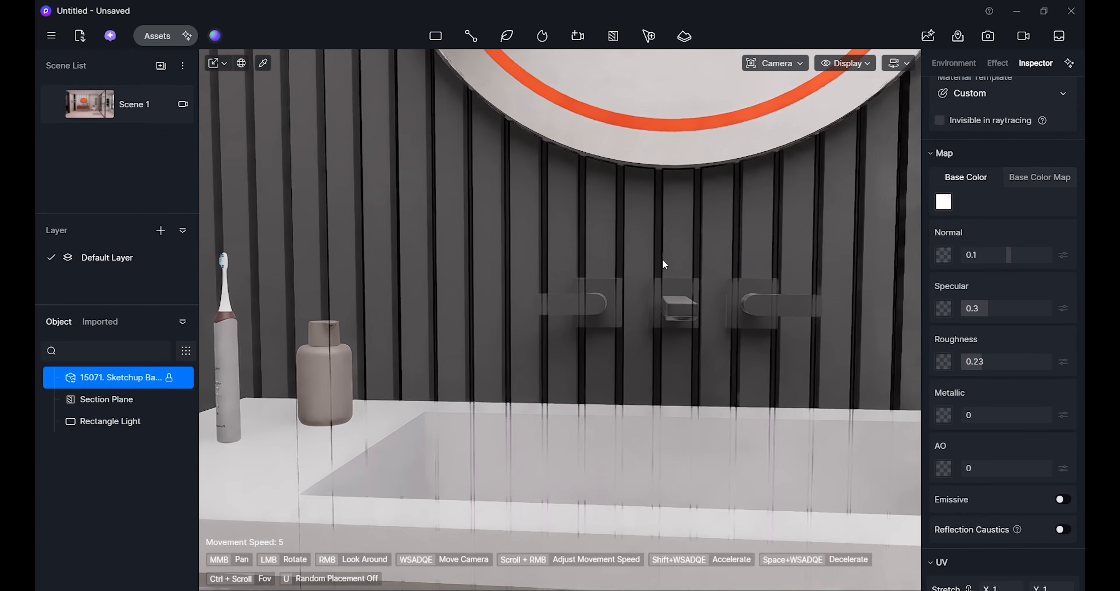
click(723, 314)
click(678, 307)
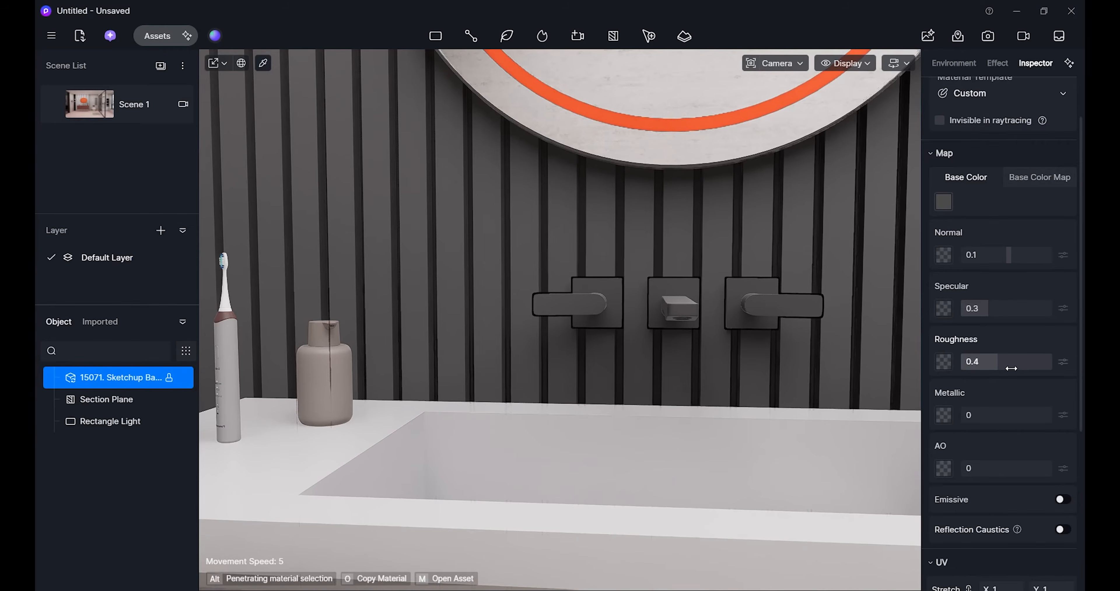
drag(1002, 368, 979, 376)
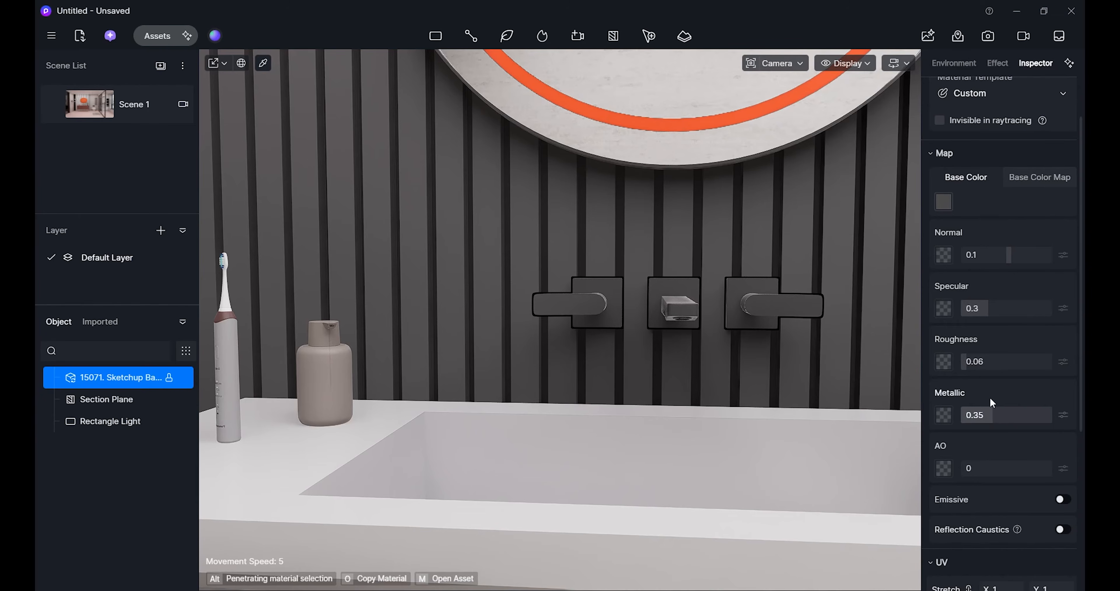
click(943, 202)
drag(776, 275, 777, 284)
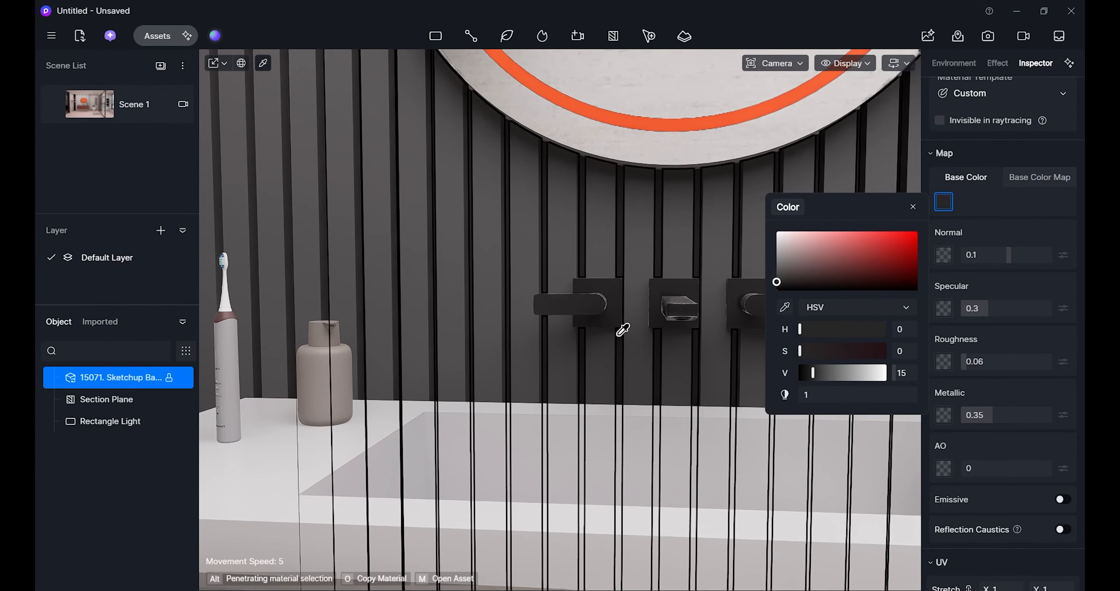
Select the black faucet material on the tap handle and pick it up for copying.
right_drag(617, 347, 830, 340)
key(s)
key(w)
key(w)
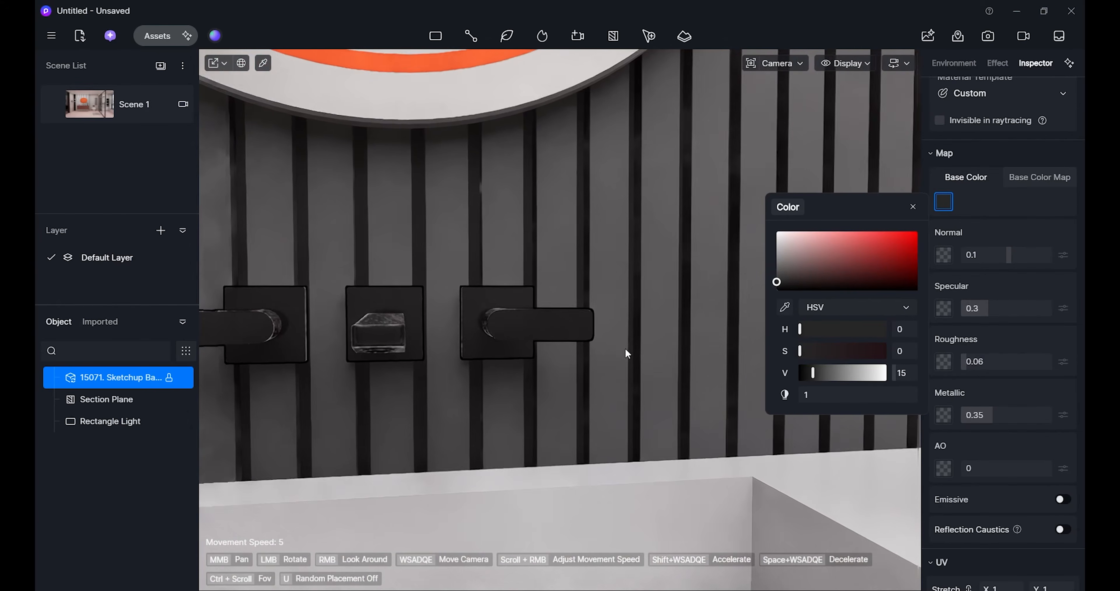
click(557, 320)
click(548, 314)
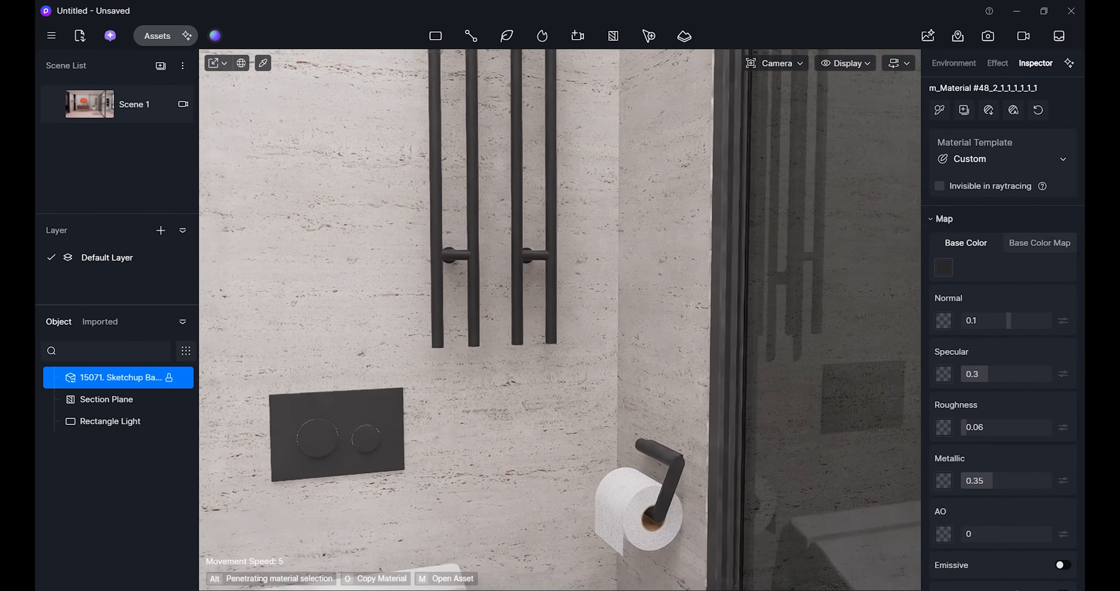
Apply the copied black faucet material to the shower fittings, the wall towel rails and the shower enclosure frame.
right_drag(552, 181, 528, 190)
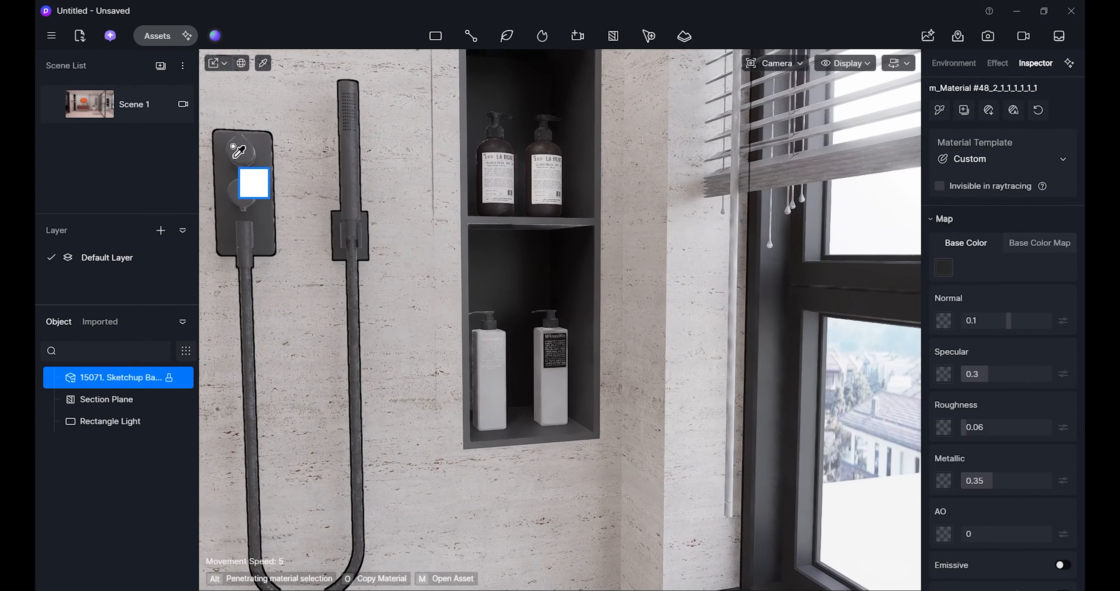
right_drag(291, 178, 266, 168)
key(e)
key(a)
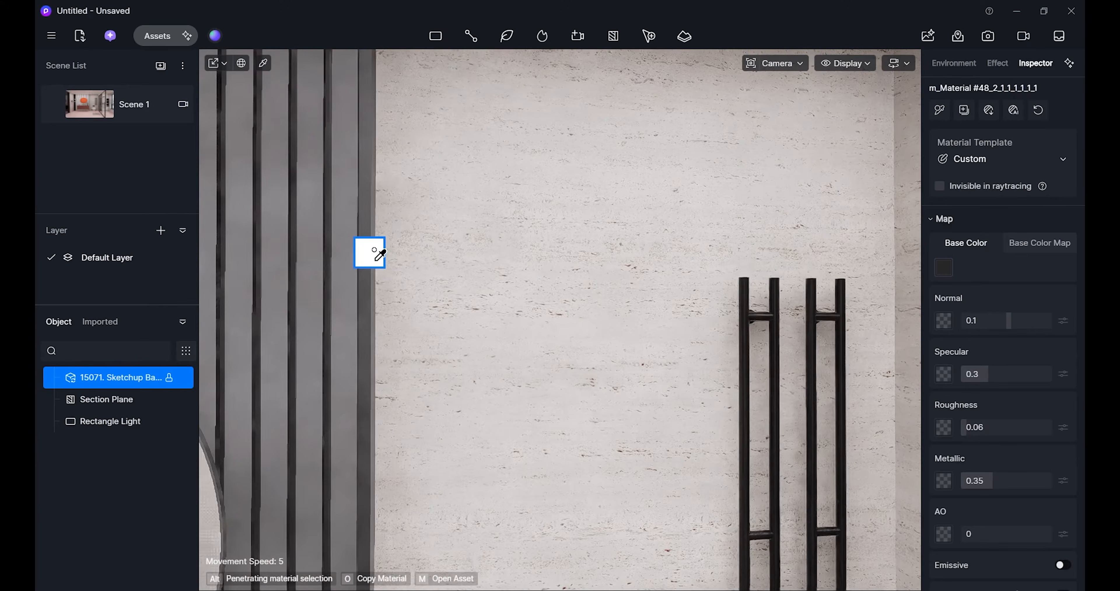
key(d)
right_drag(531, 172, 586, 171)
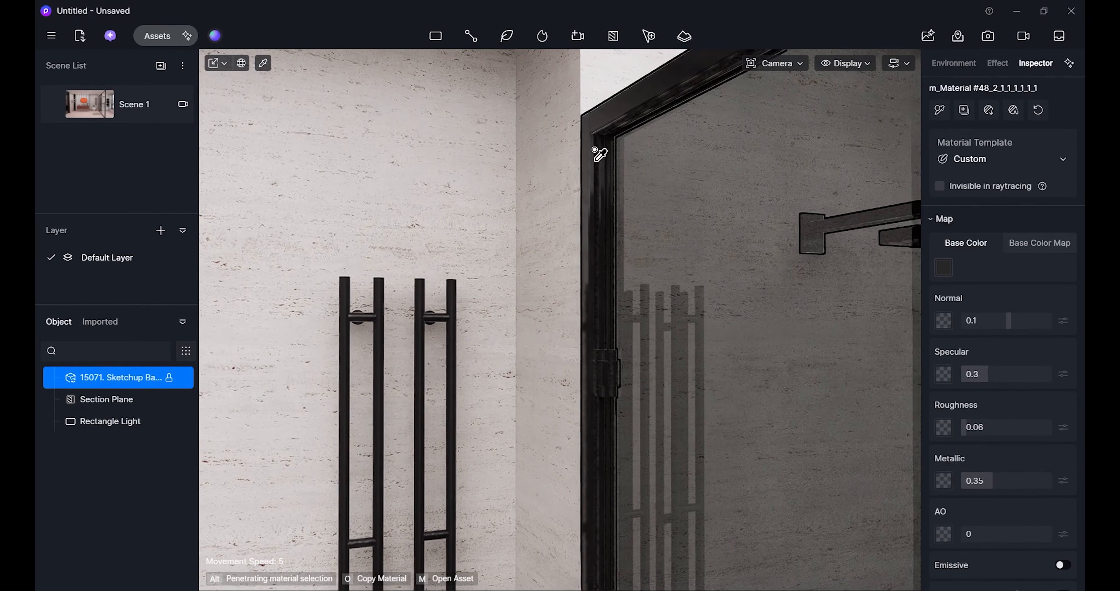
Apply the copied black material to the flush plate above the toilet and end the material copying.
right_drag(467, 283, 446, 316)
key(q)
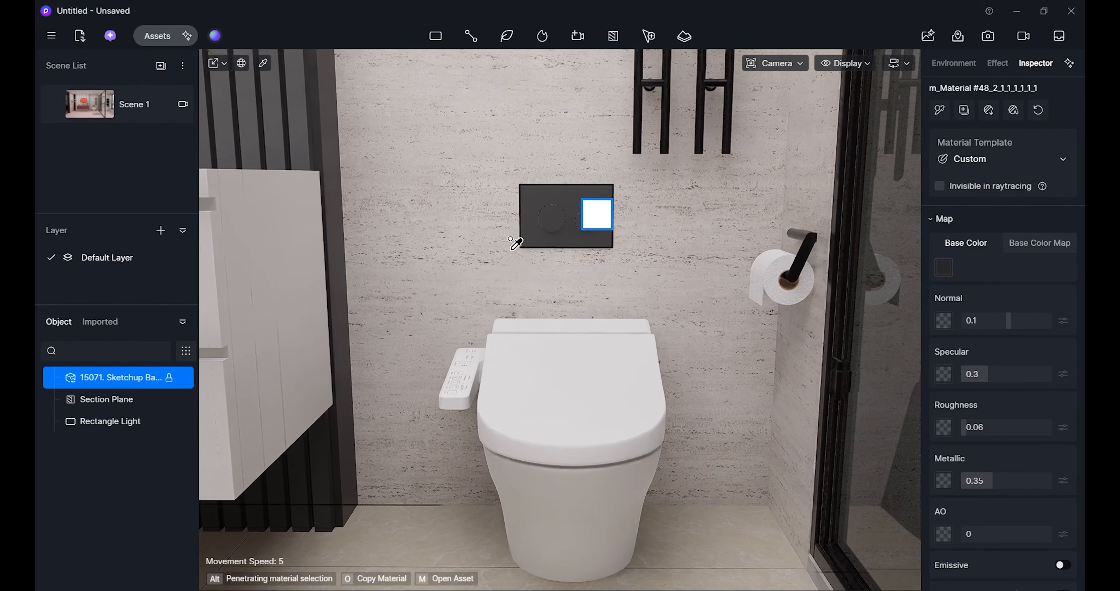
key(s)
key(a)
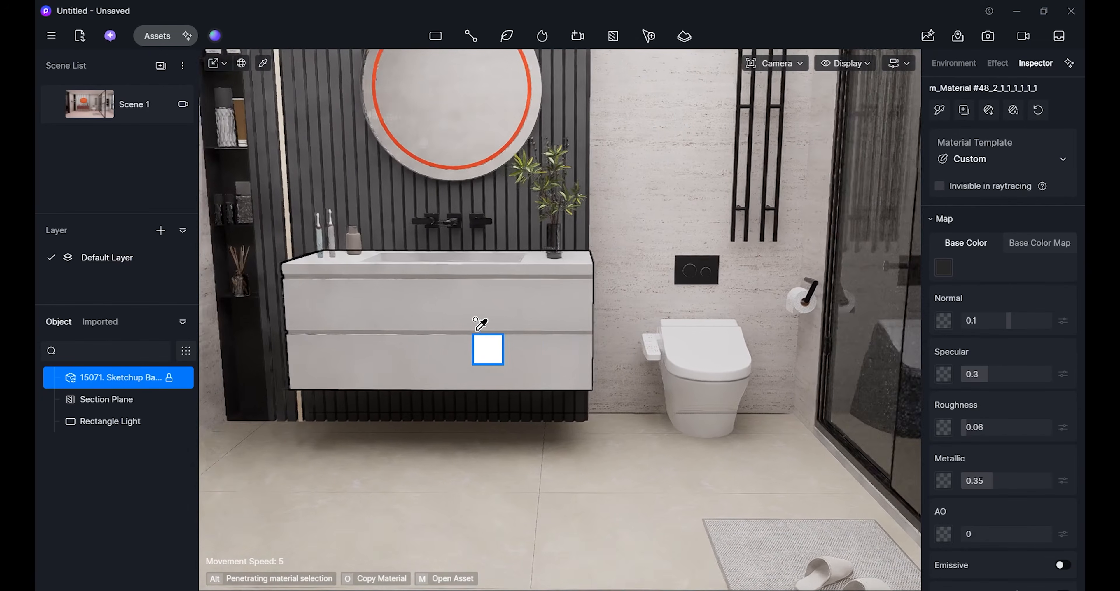
key(Escape)
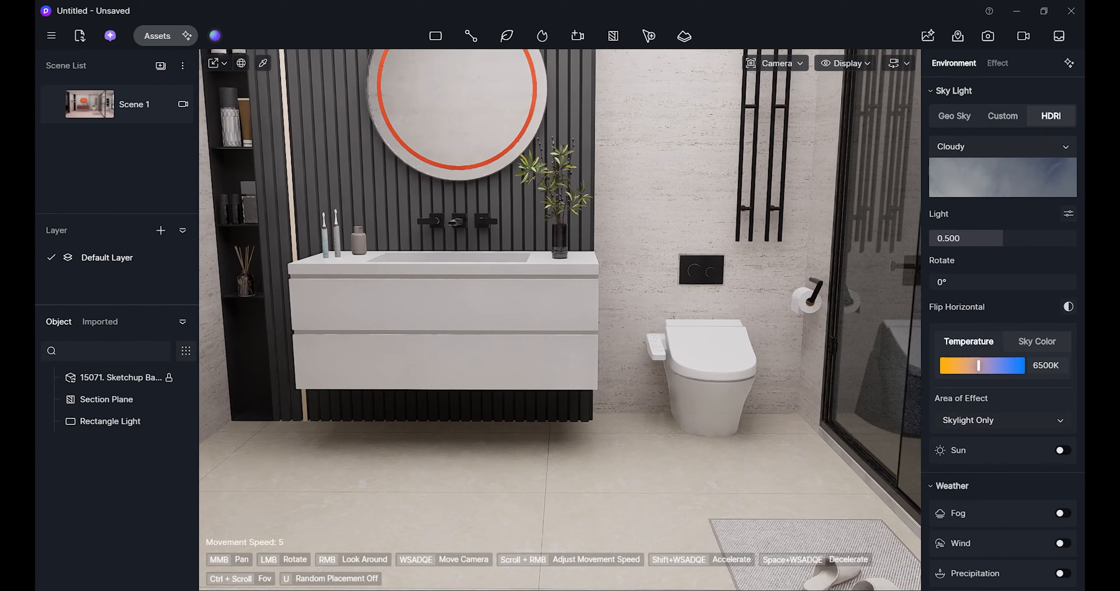
Set the roughness of the toilet's lid and seat material to 0.13 and of its ceramic bowl to 0.16.
key(w)
right_drag(720, 364, 670, 360)
key(i)
click(622, 338)
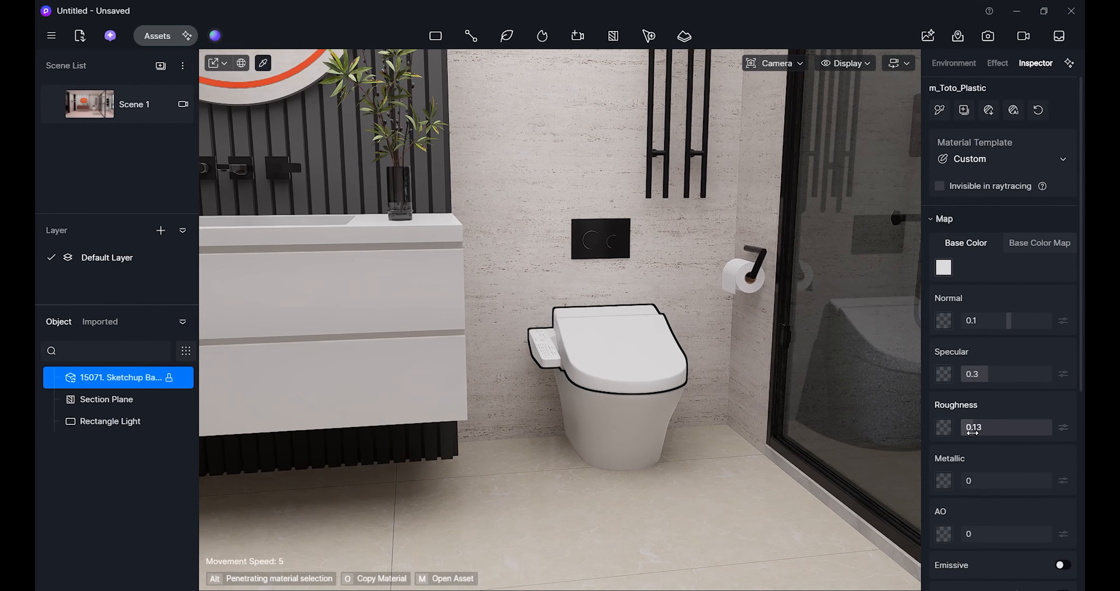
click(625, 443)
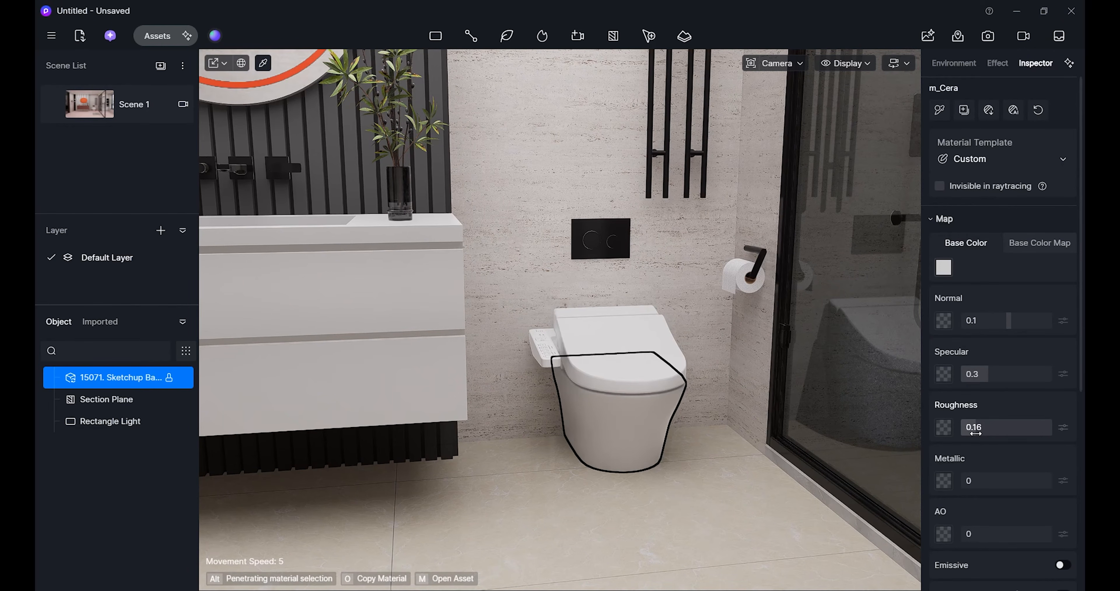
drag(975, 434, 976, 434)
Clear the previous material search and search the online materials for "normal" to find a glass for the vase.
right_drag(500, 328, 407, 209)
key(w)
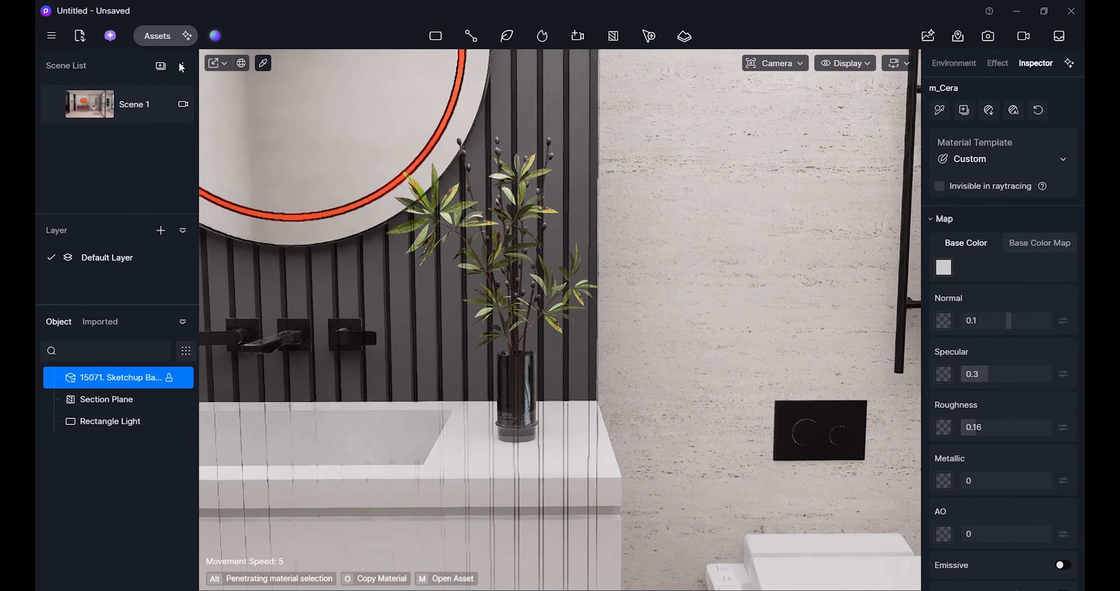
click(157, 35)
drag(213, 298, 390, 224)
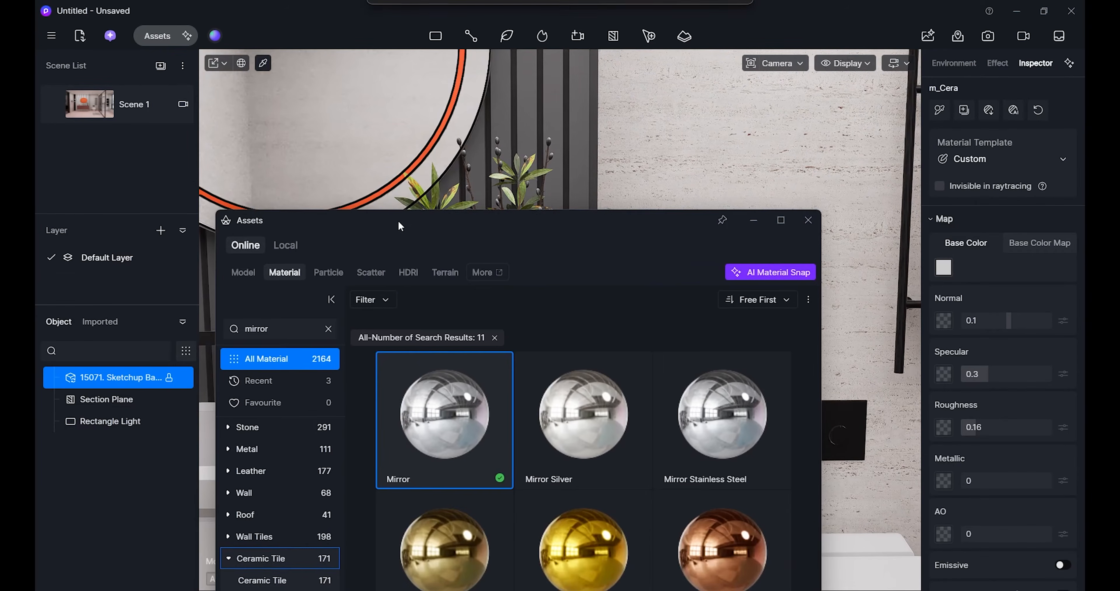
click(328, 329)
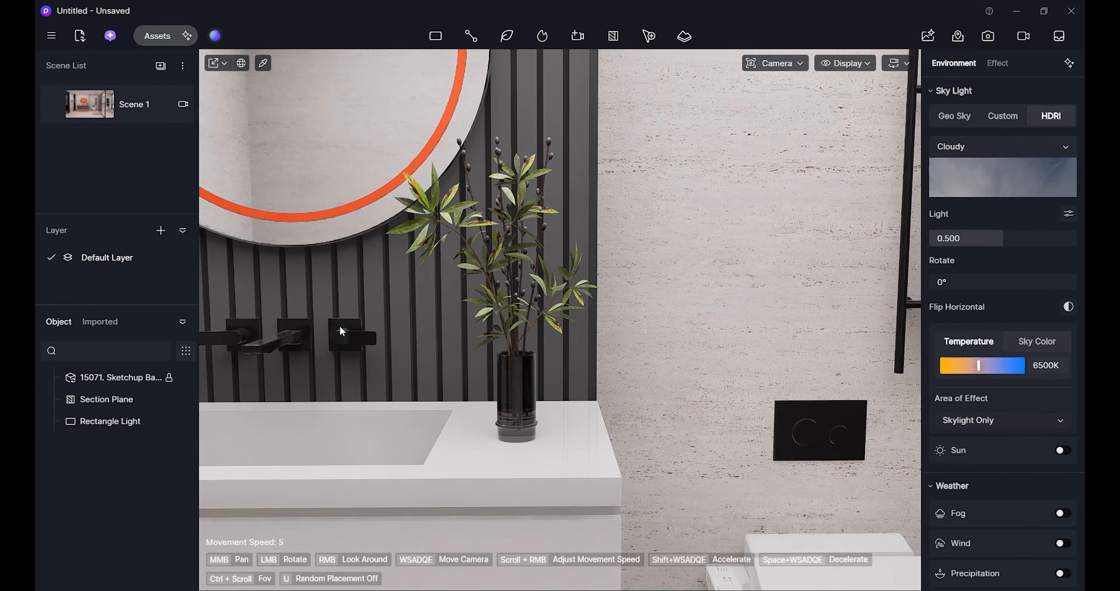
scroll(339, 327, up, 5)
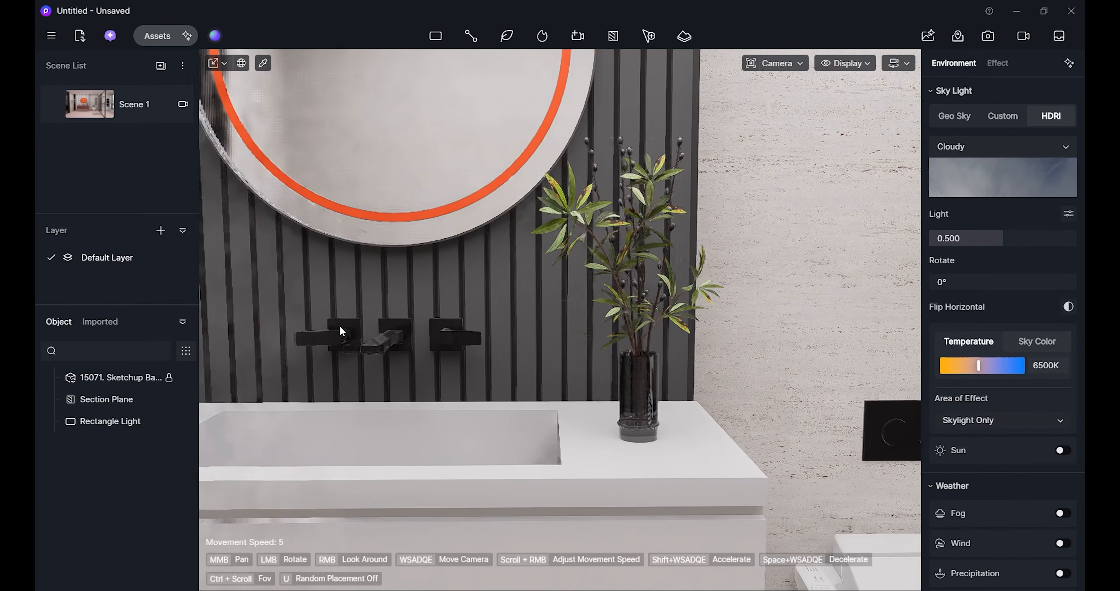
click(154, 36)
click(307, 331)
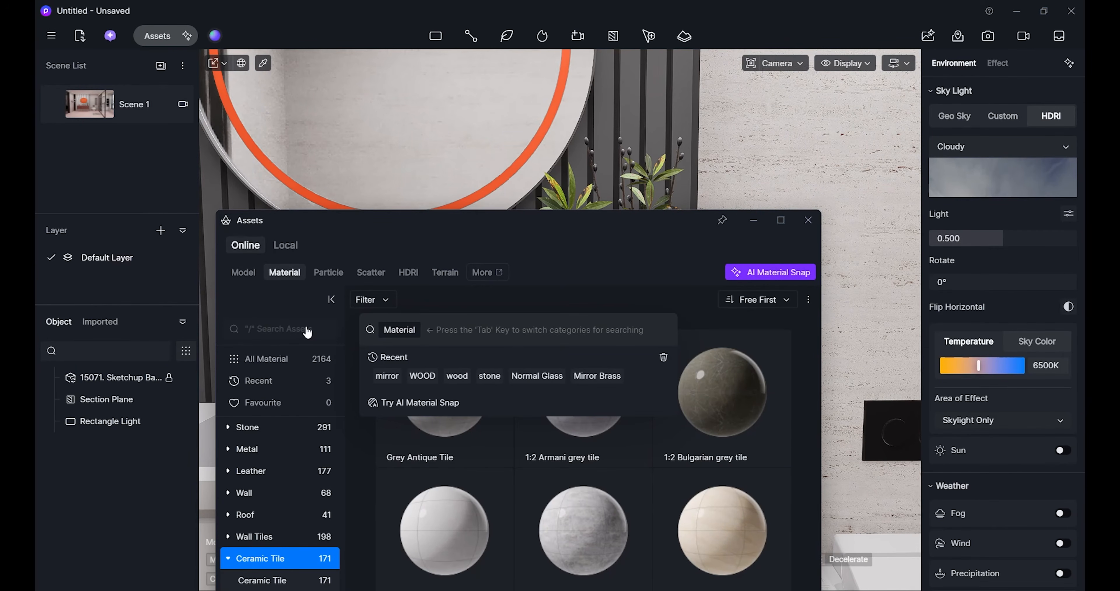
text(normal)
key(Return)
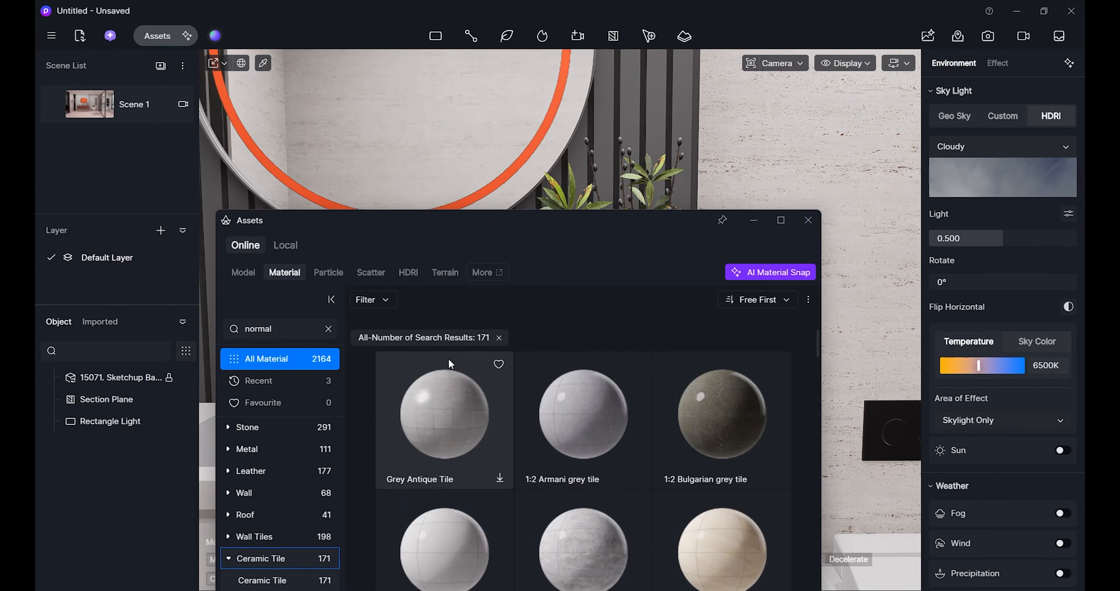
Apply Normal Glass to the plant vase, the shower enclosure panes and the window pane, and return to the Scene 1 view.
click(425, 437)
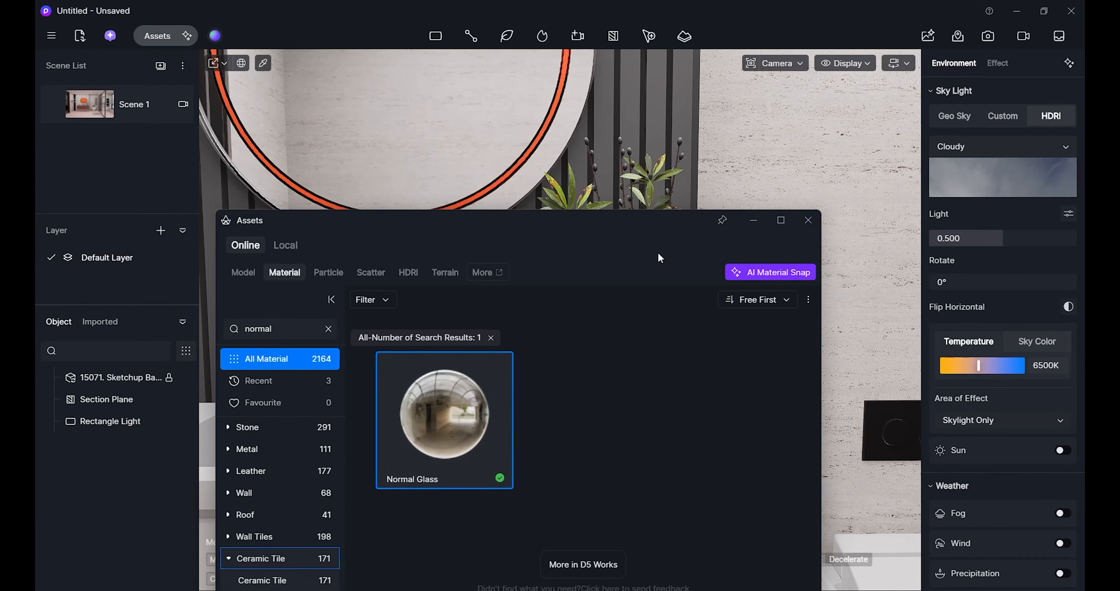
drag(636, 222, 617, 393)
drag(615, 357, 811, 253)
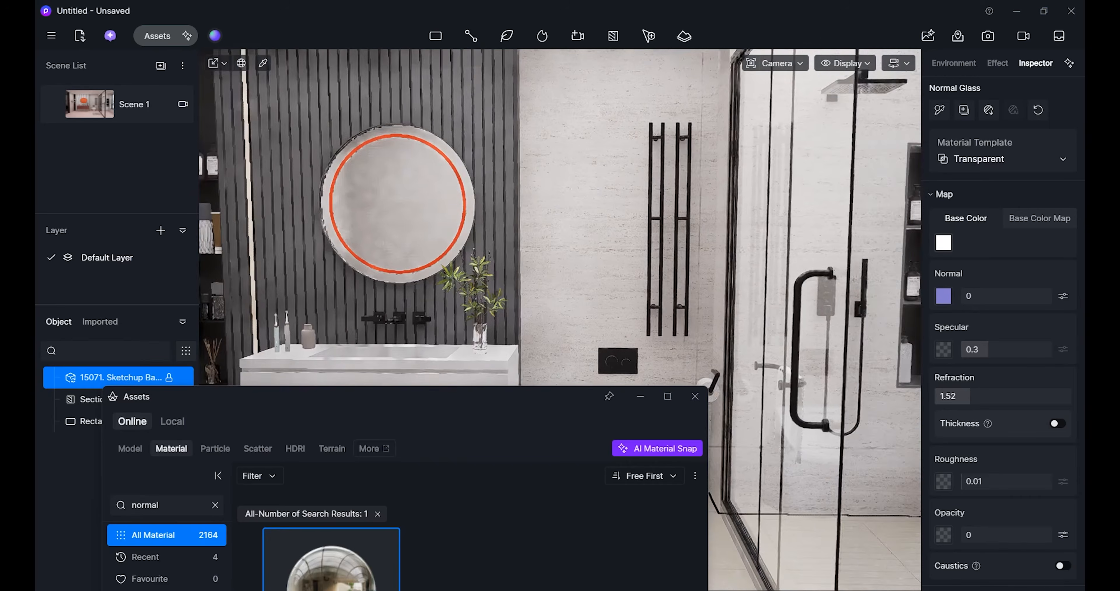
right_drag(609, 348, 744, 349)
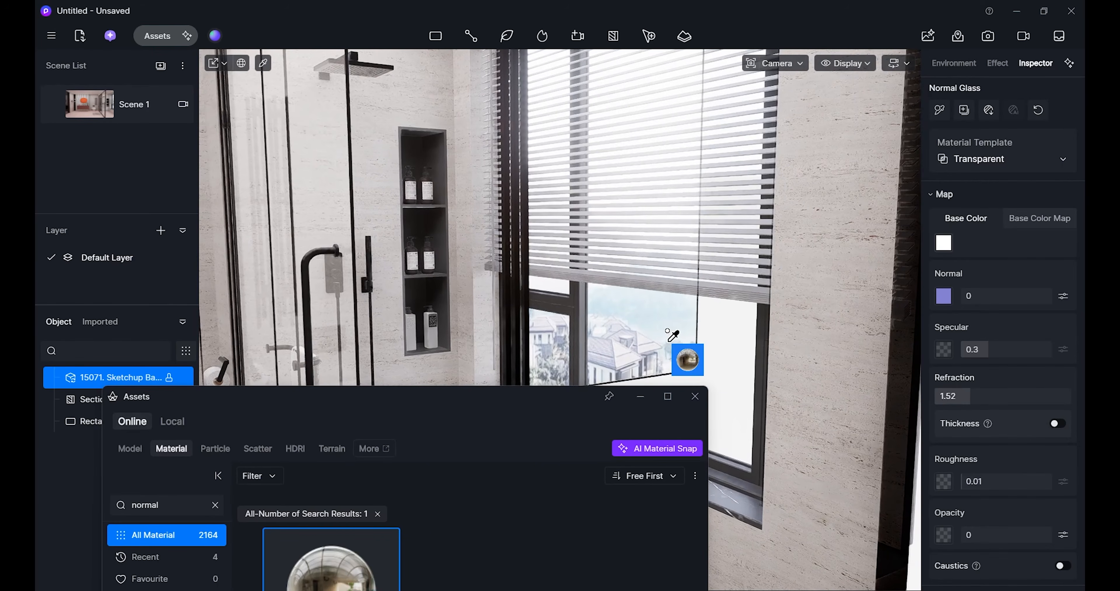
click(670, 335)
key(Escape)
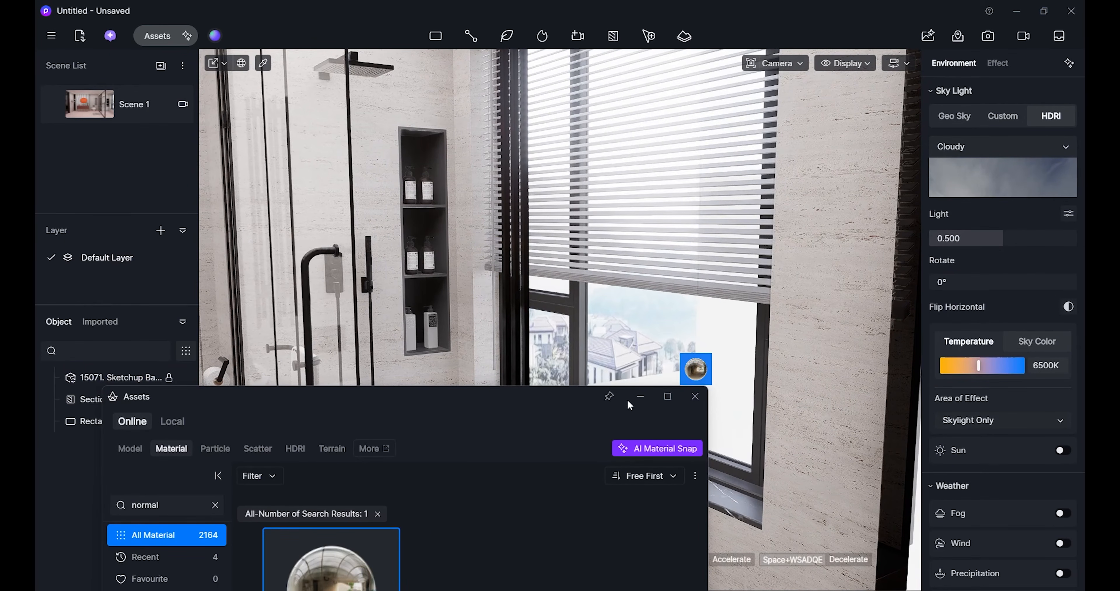
click(694, 404)
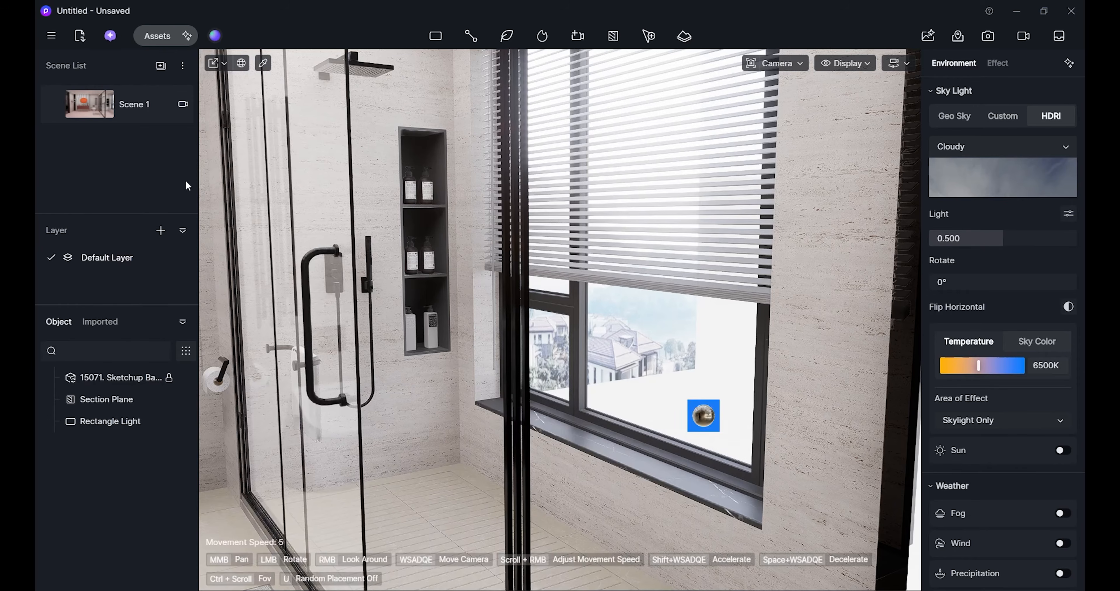
click(86, 107)
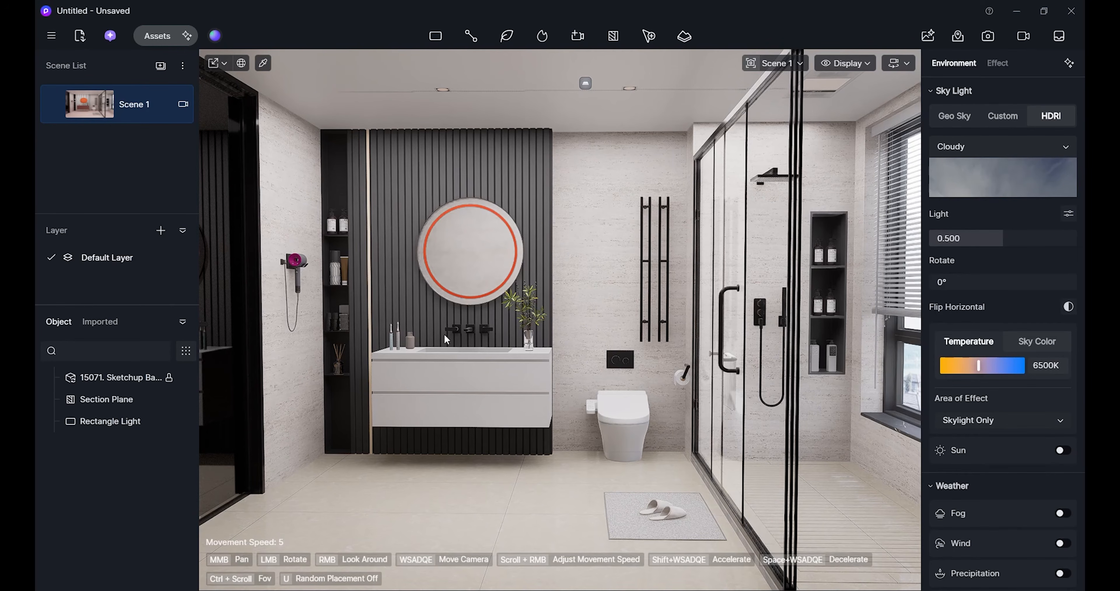
Copy the slatted wall panel's dark grey material onto the entrance door and its frame, and go back to the Scene 1 view.
click(468, 200)
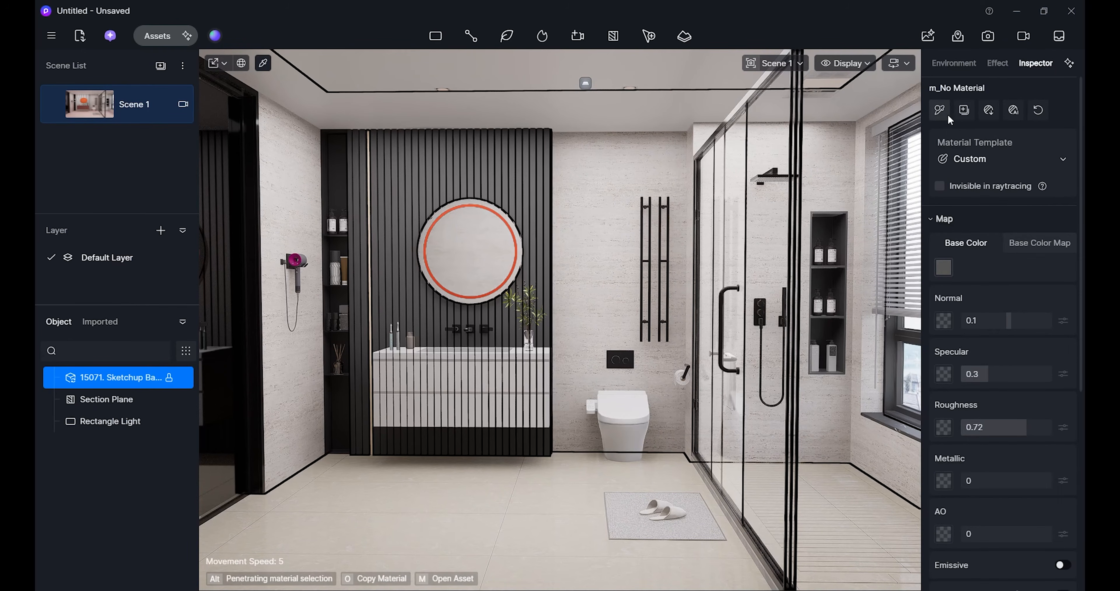
click(939, 110)
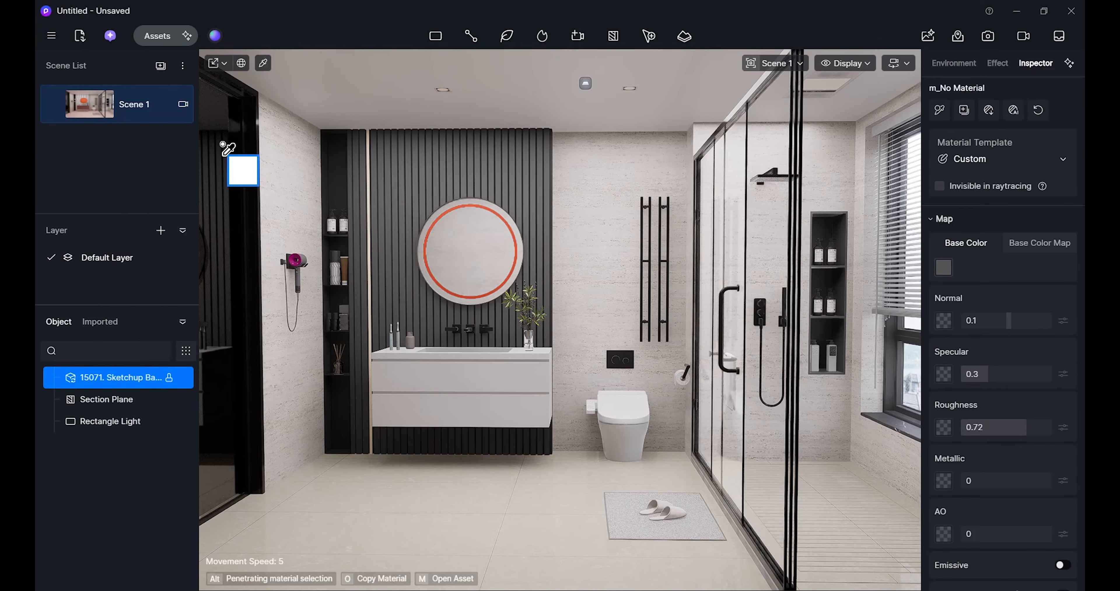
right_drag(242, 196, 241, 198)
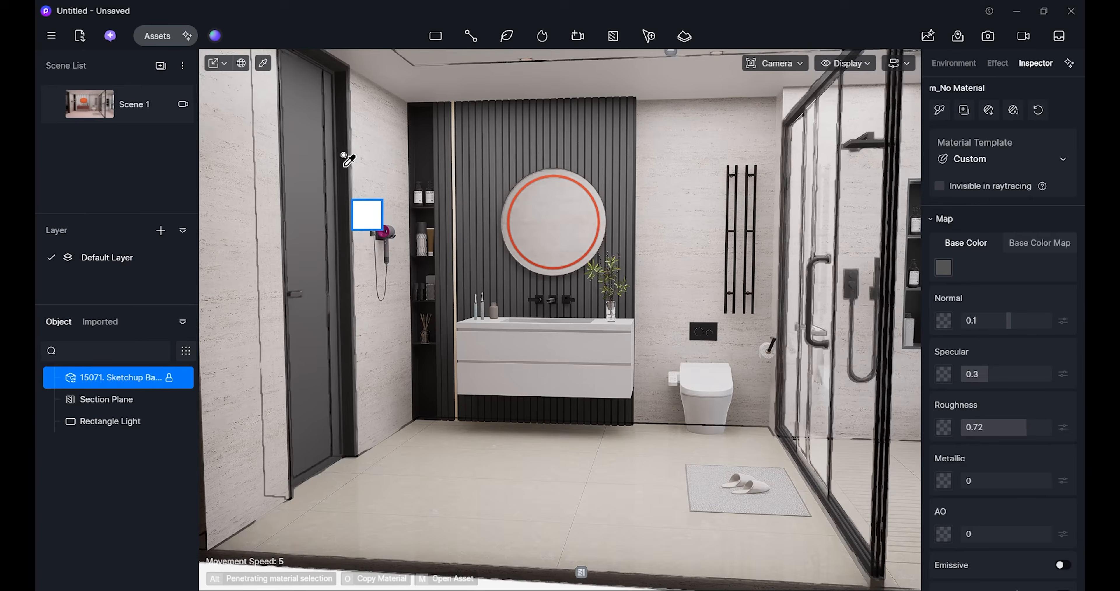
scroll(346, 203, up, 4)
right_drag(346, 204, 383, 200)
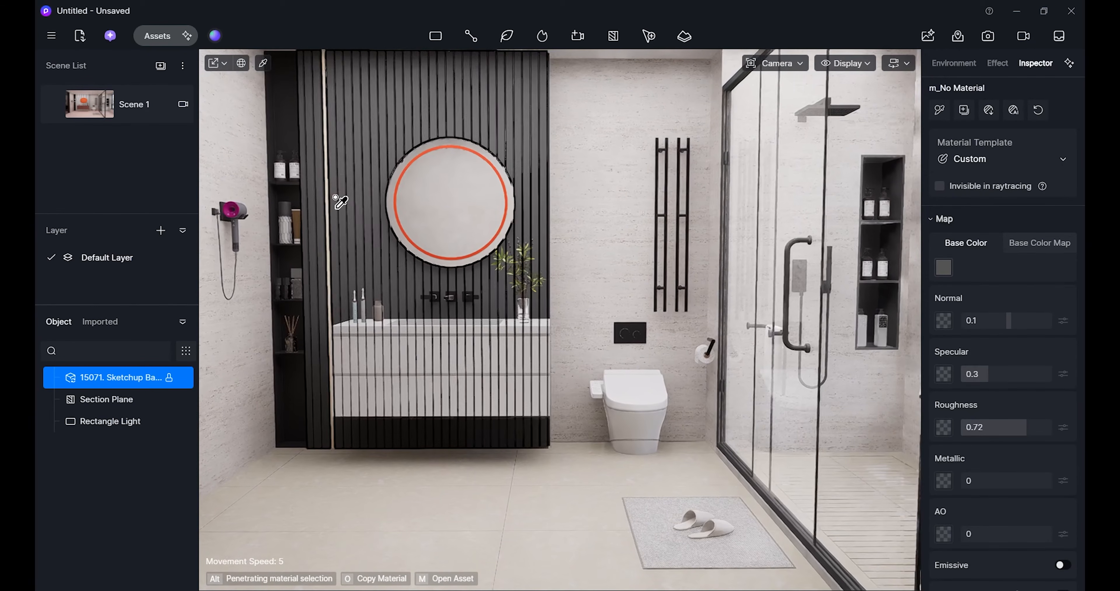
click(102, 104)
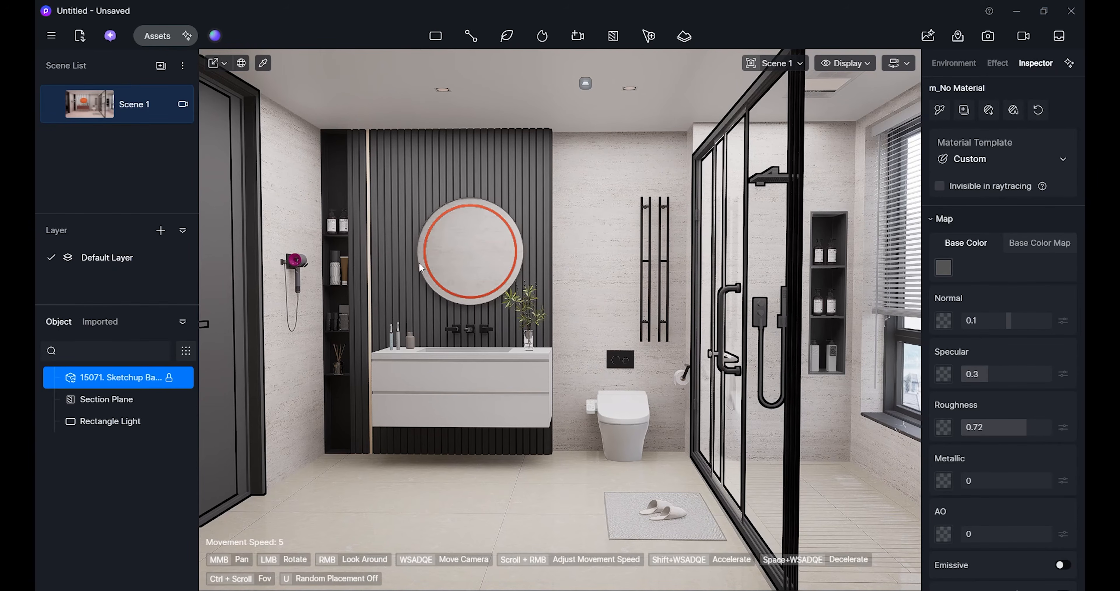
key(w)
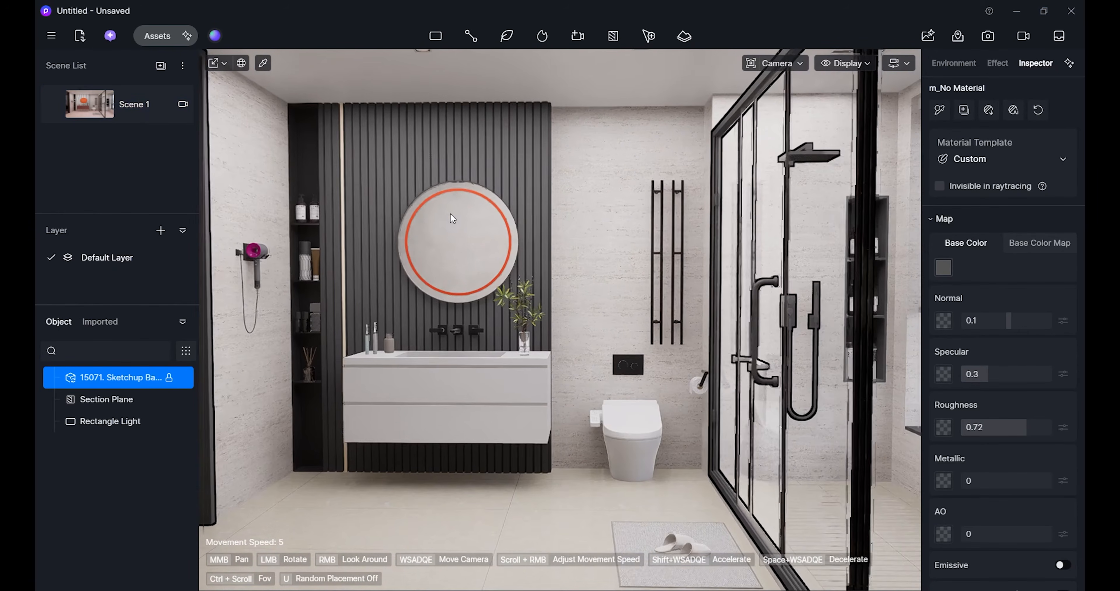
Make the orange ring of the round mirror emissive with an intensity of 27.4.
key(a)
key(e)
key(q)
key(Escape)
key(i)
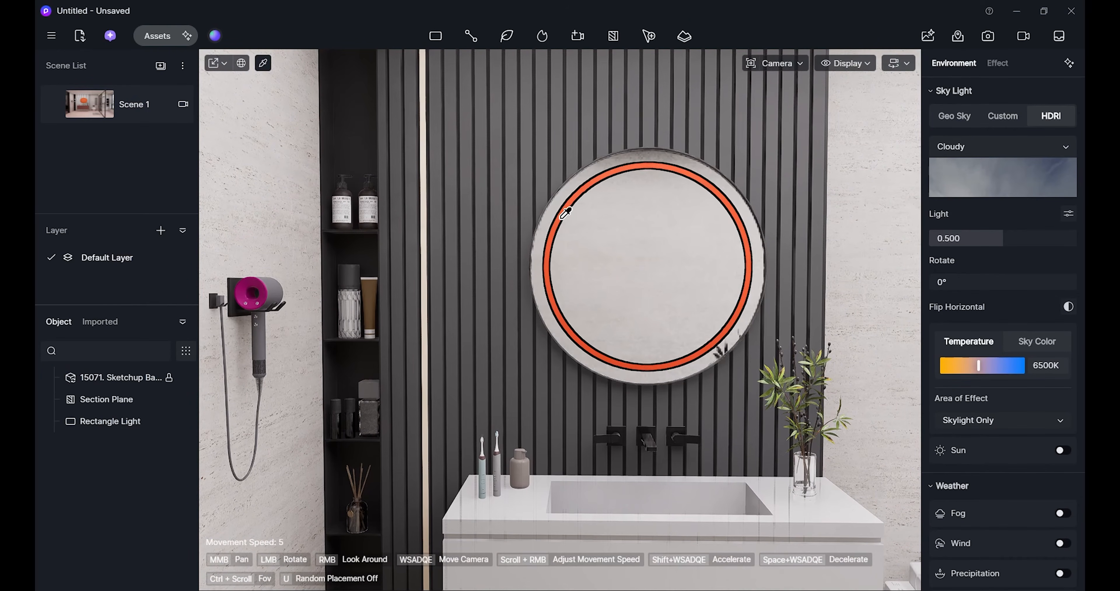
click(566, 214)
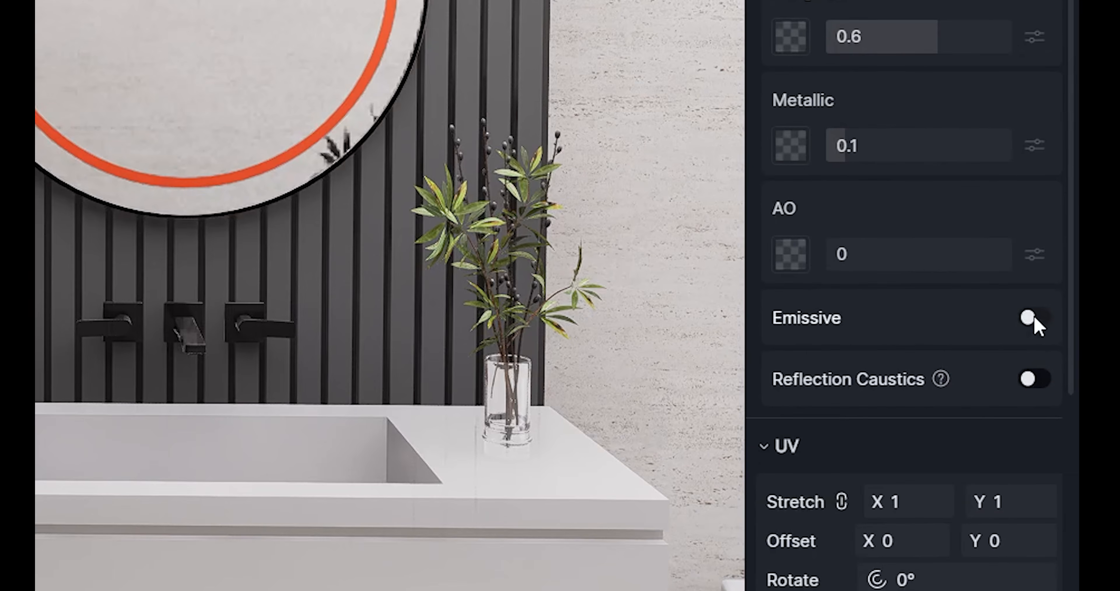
click(1049, 375)
scroll(1033, 399, down, 3)
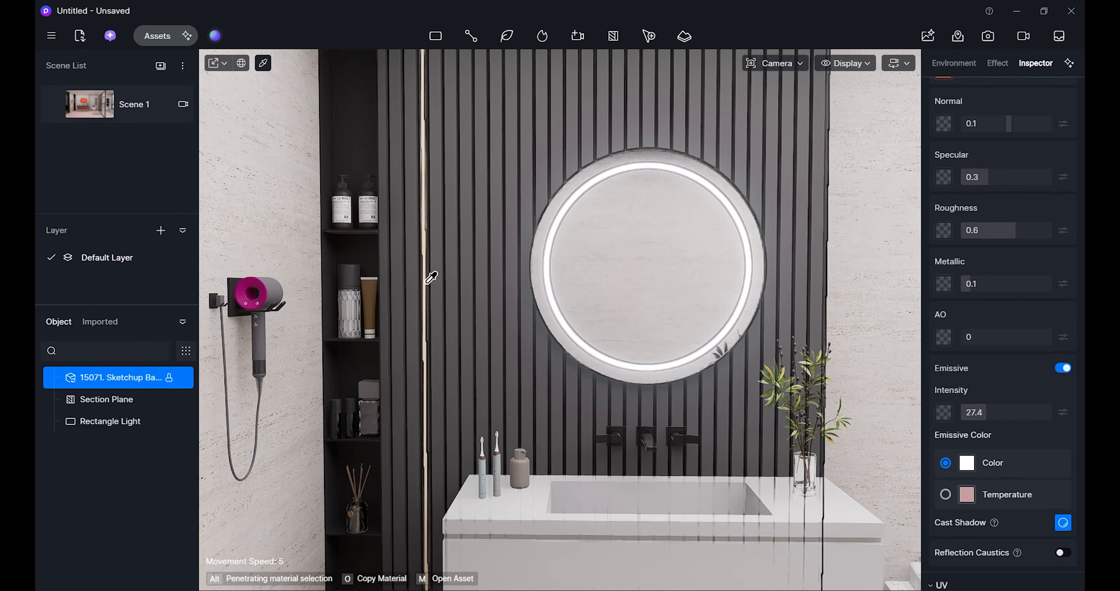
Make the vertical LED strip beside the shelves emissive at intensity 25.1 and temperature 2800, and return to and update Scene 1.
click(428, 275)
click(1063, 368)
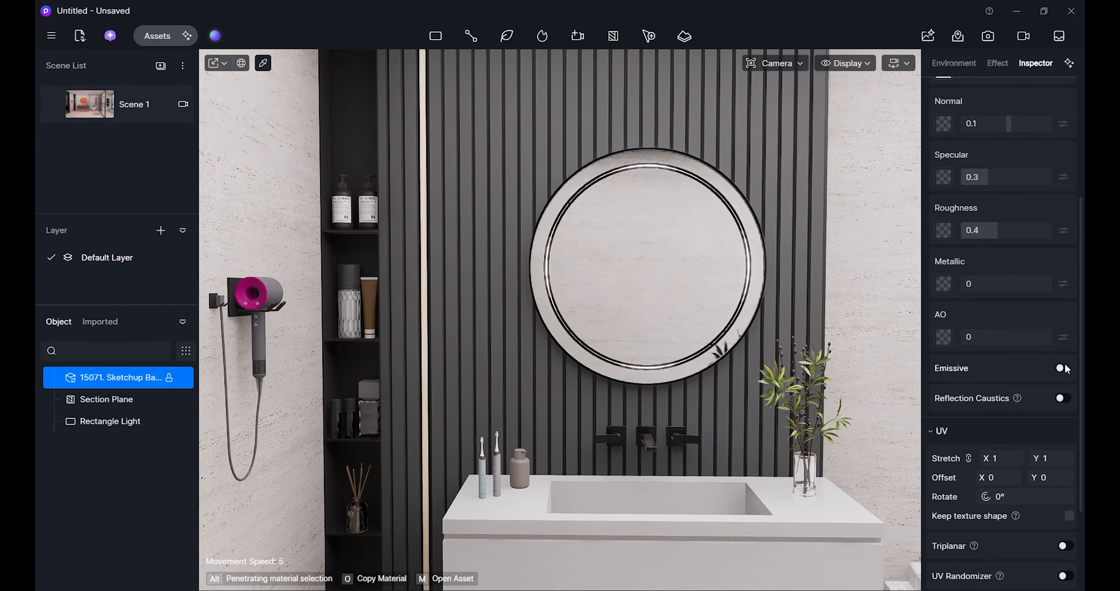
scroll(992, 410, down, 2)
drag(985, 317, 1002, 317)
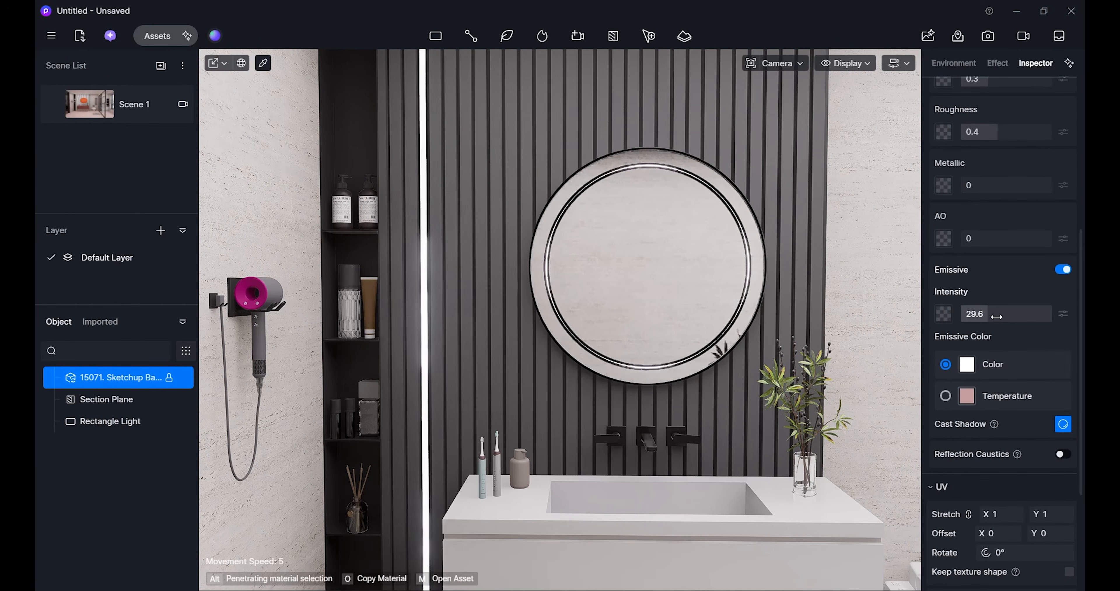
click(970, 397)
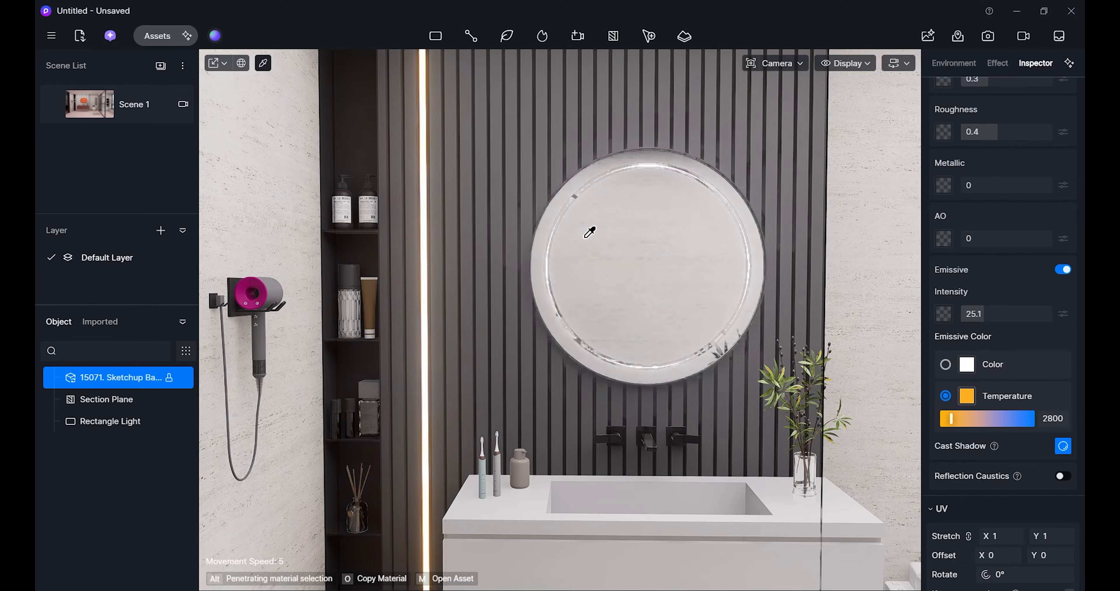
click(85, 108)
click(53, 108)
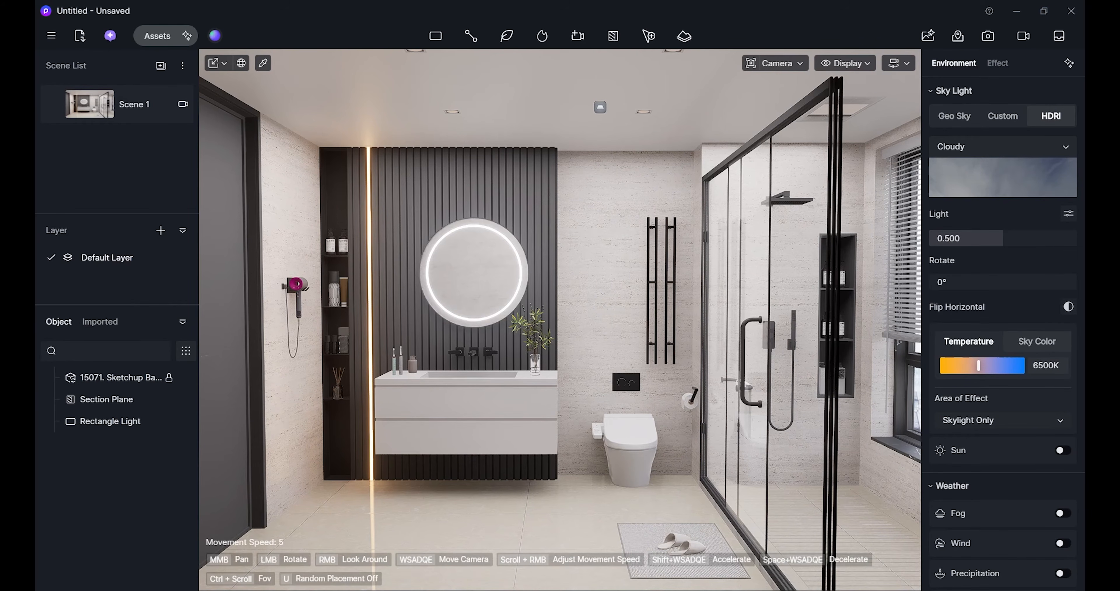
Make the lens material of the recessed ceiling downlights emissive with intensity 31.1, and go back to the Scene 1 view.
right_drag(559, 320, 483, 126)
key(w)
key(i)
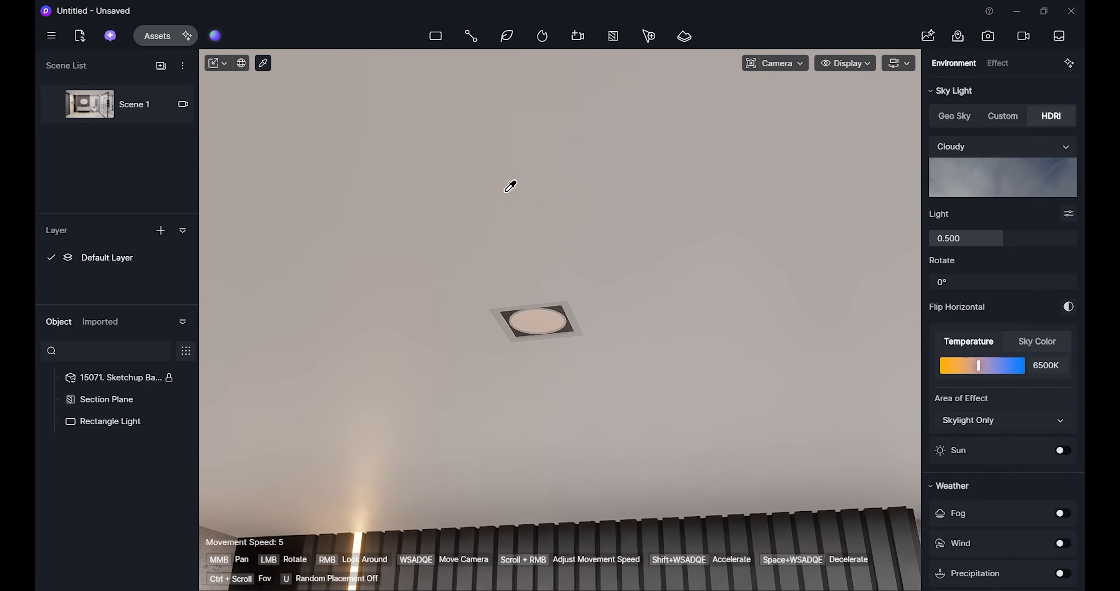
click(532, 342)
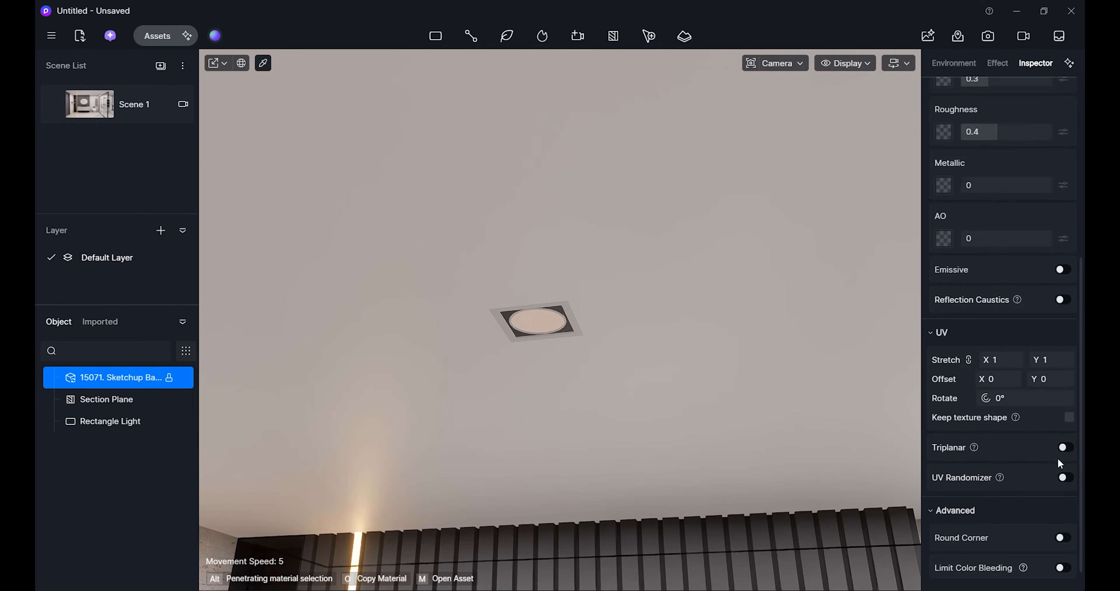
click(1059, 272)
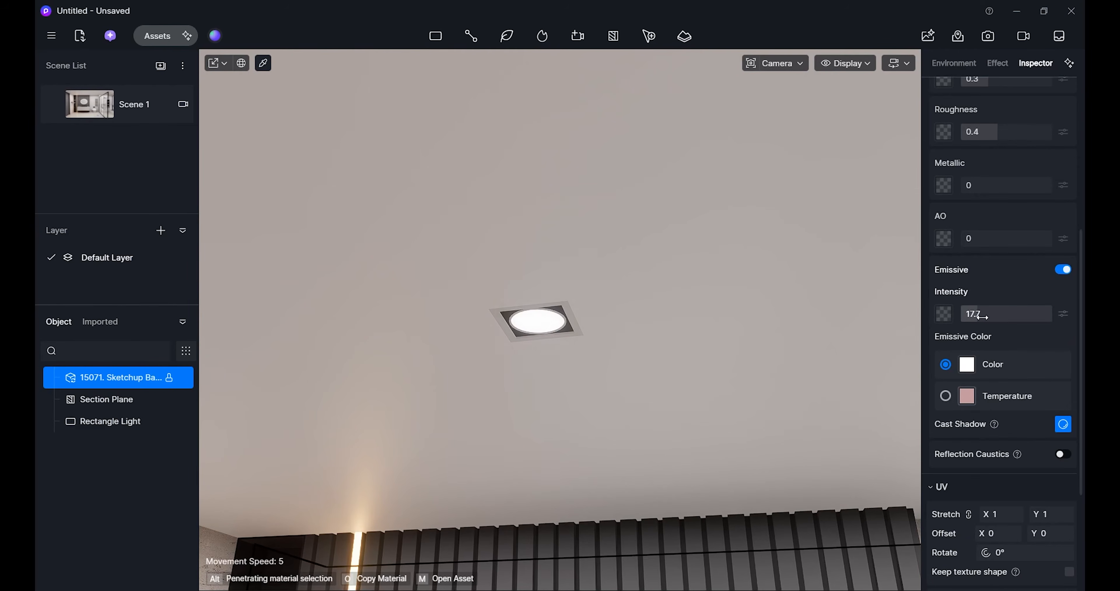
click(80, 110)
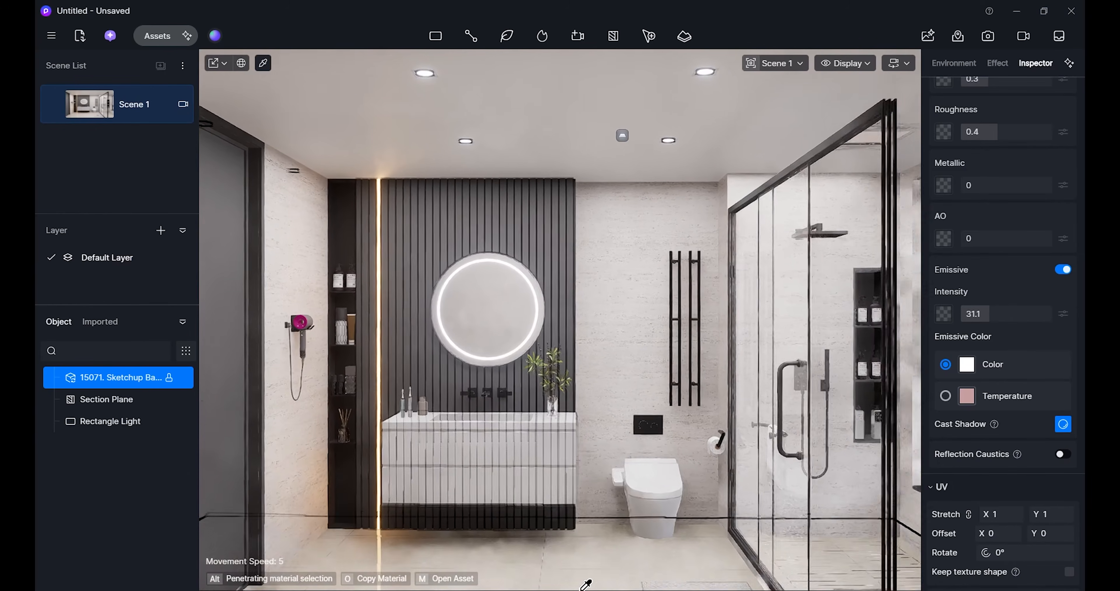
key(Escape)
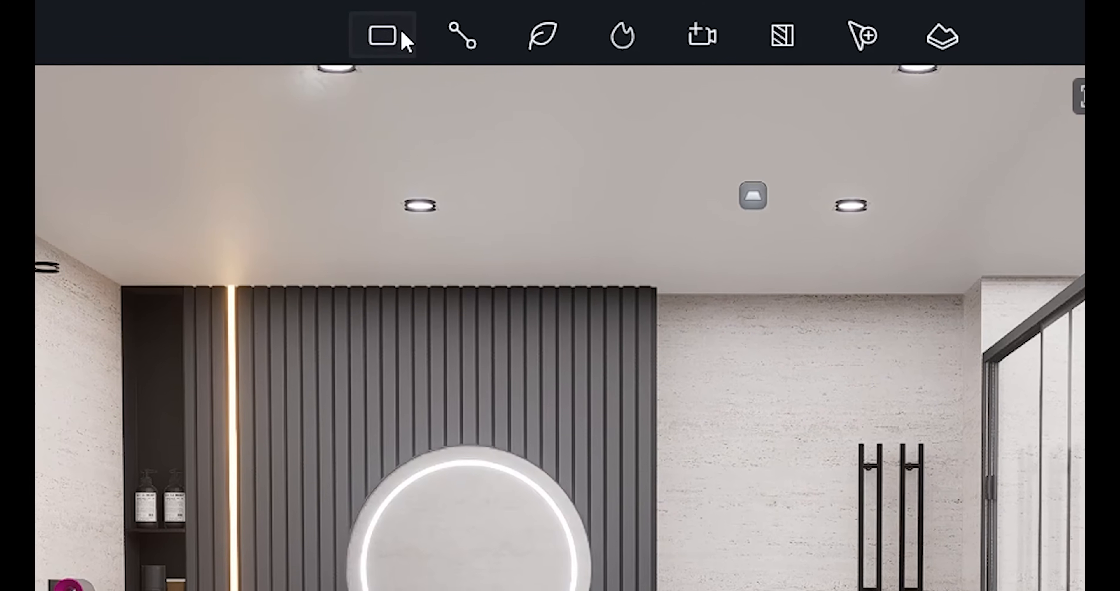
Place a Strip Light in the uppermost compartment of the shower wall niche, above the bottles.
click(413, 36)
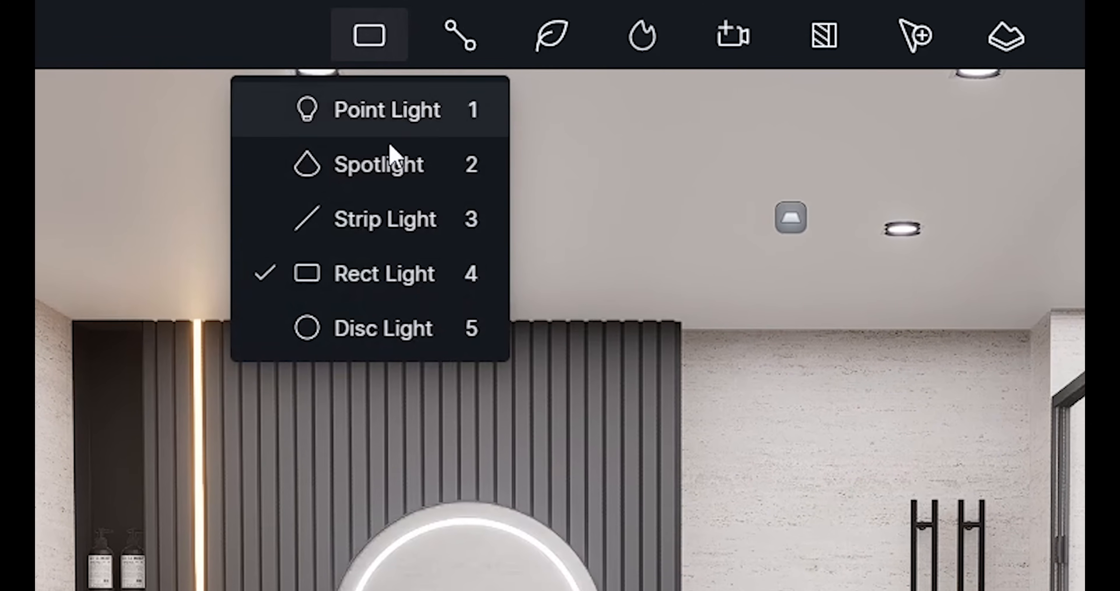
click(388, 230)
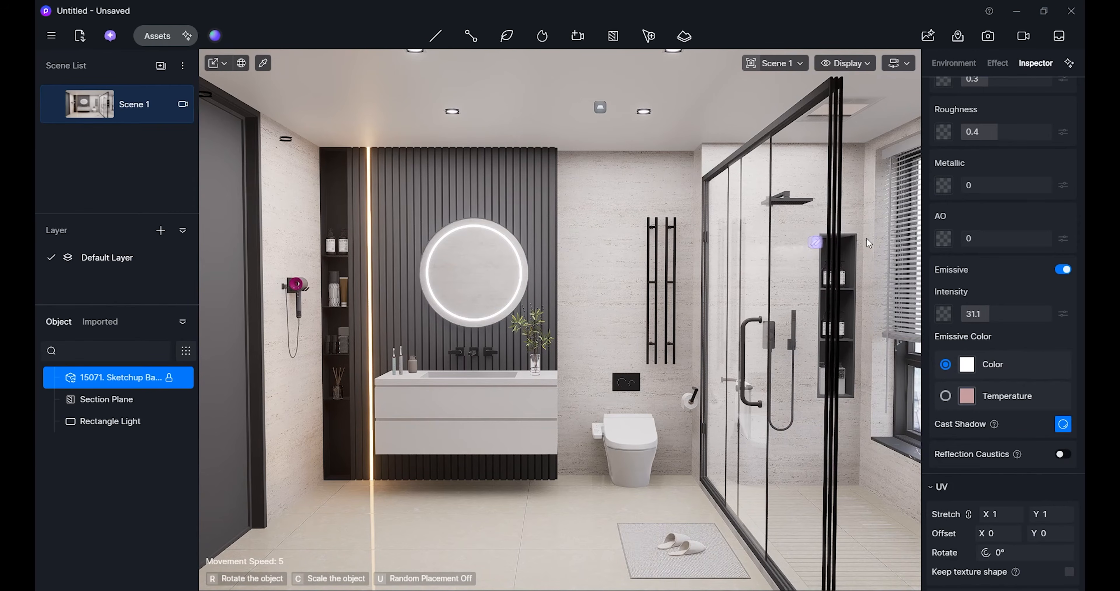
scroll(846, 241, up, 2)
middle_drag(846, 242, 696, 228)
scroll(699, 244, up, 4)
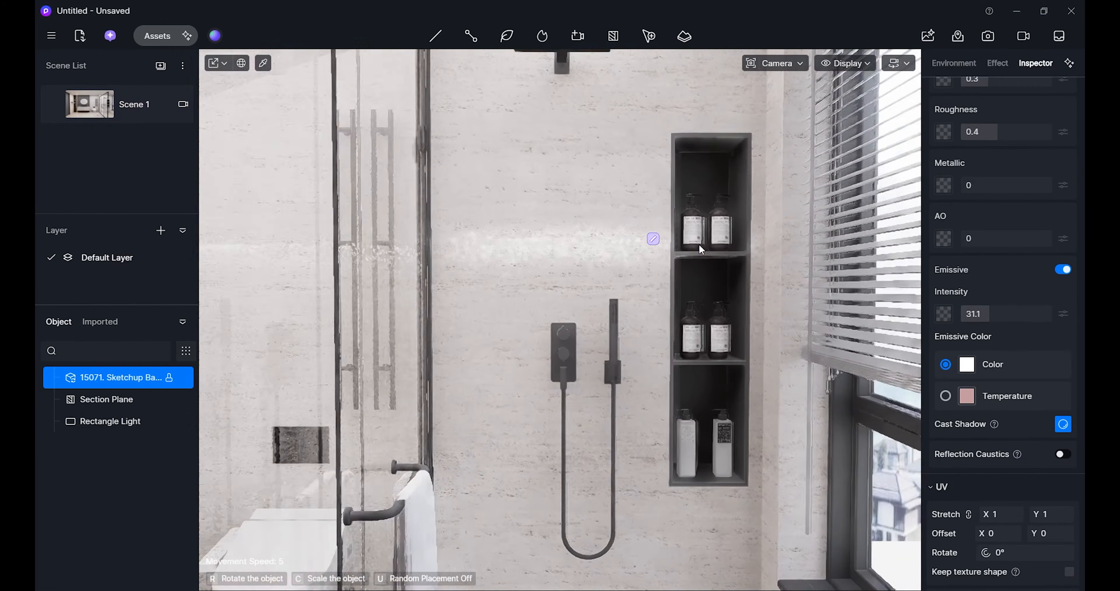
scroll(689, 183, up, 3)
scroll(652, 213, down, 2)
key(a)
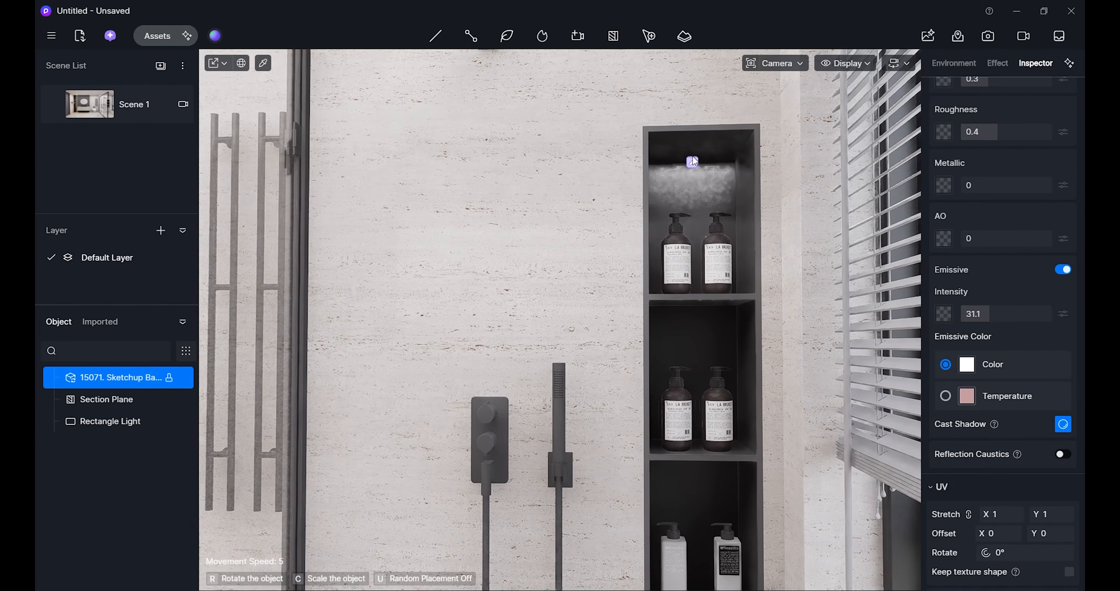
click(693, 163)
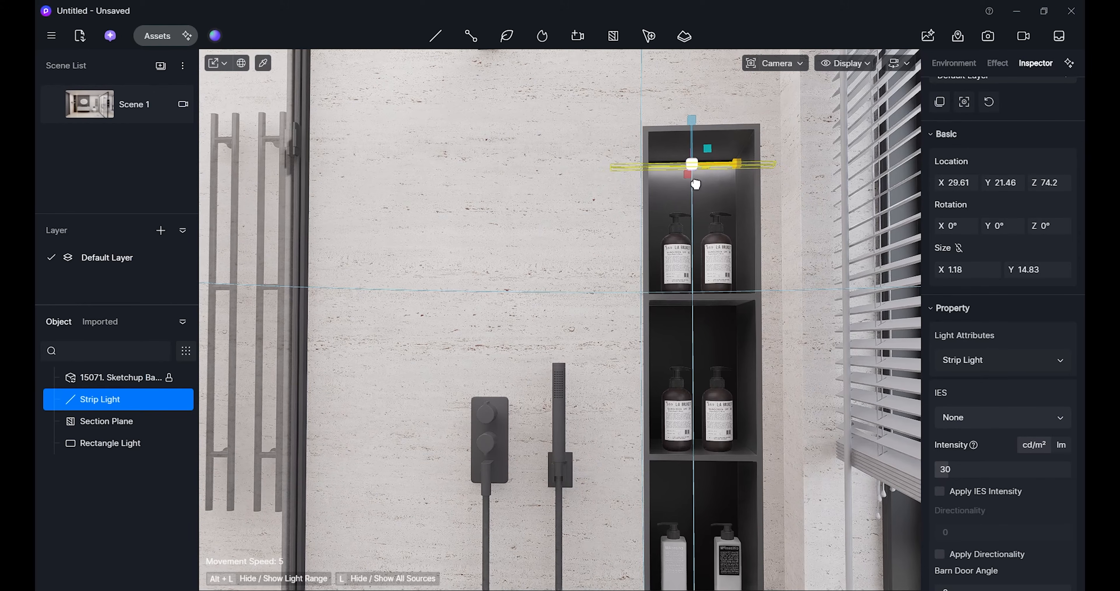
Shorten the niche strip light to a Y size of 13.05 and move it to X 29.78, Z 74.61.
scroll(703, 183, up, 4)
mouse_move(703, 183)
right_down()
mouse_move(747, 156)
mouse_move(767, 124)
mouse_move(715, 180)
right_up()
key(space)
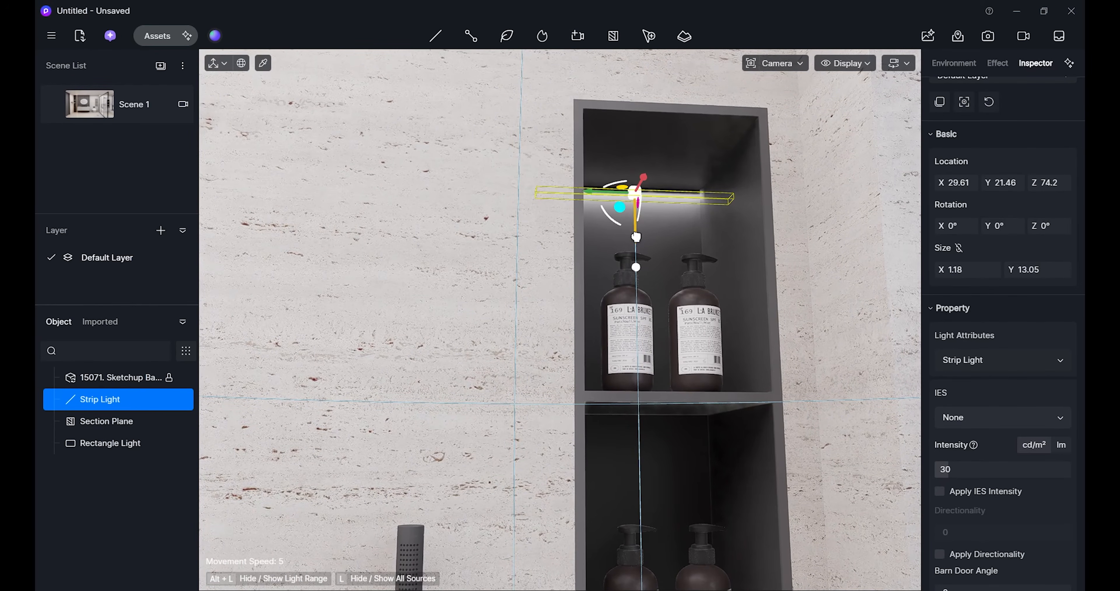
drag(635, 234, 636, 231)
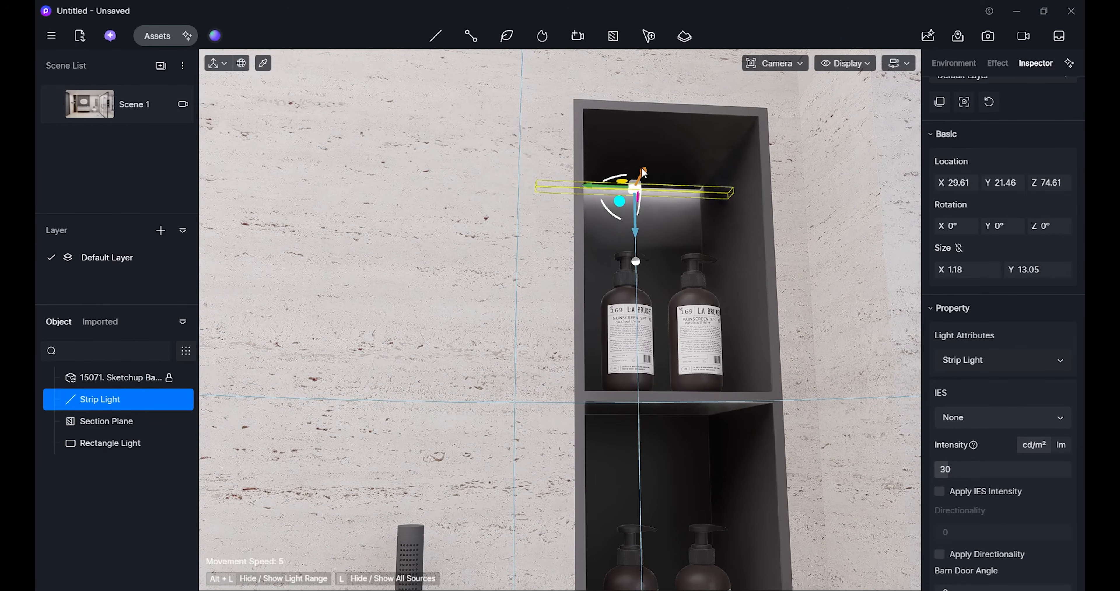
drag(641, 171, 644, 170)
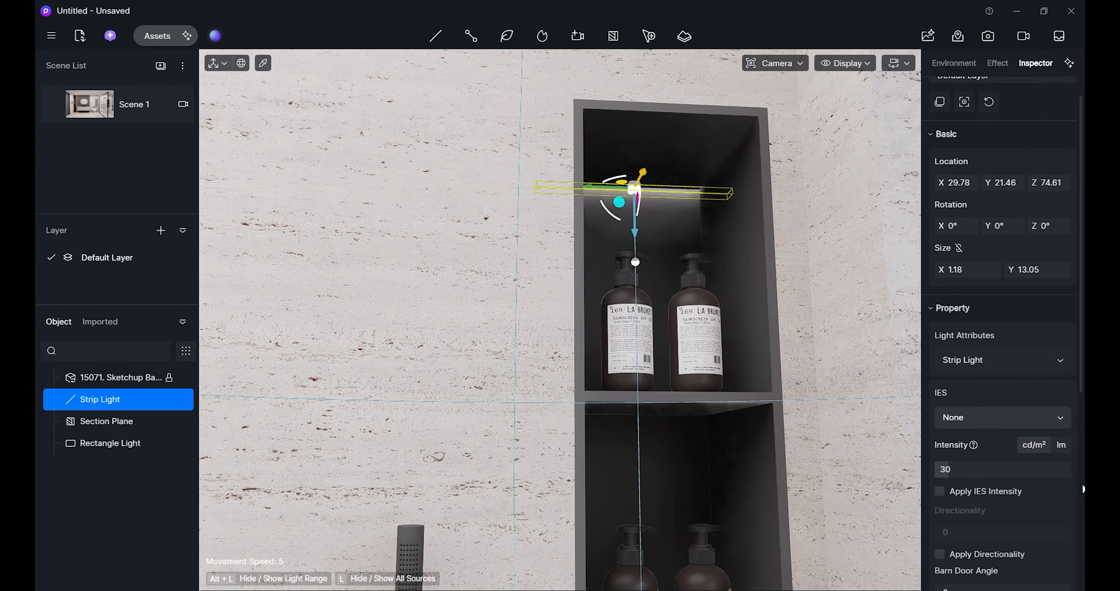
Turn on Show Light Shape for the niche strip light, nudge its height, and set its temperature to 4300 and intensity to 50.
scroll(1013, 501, down, 5)
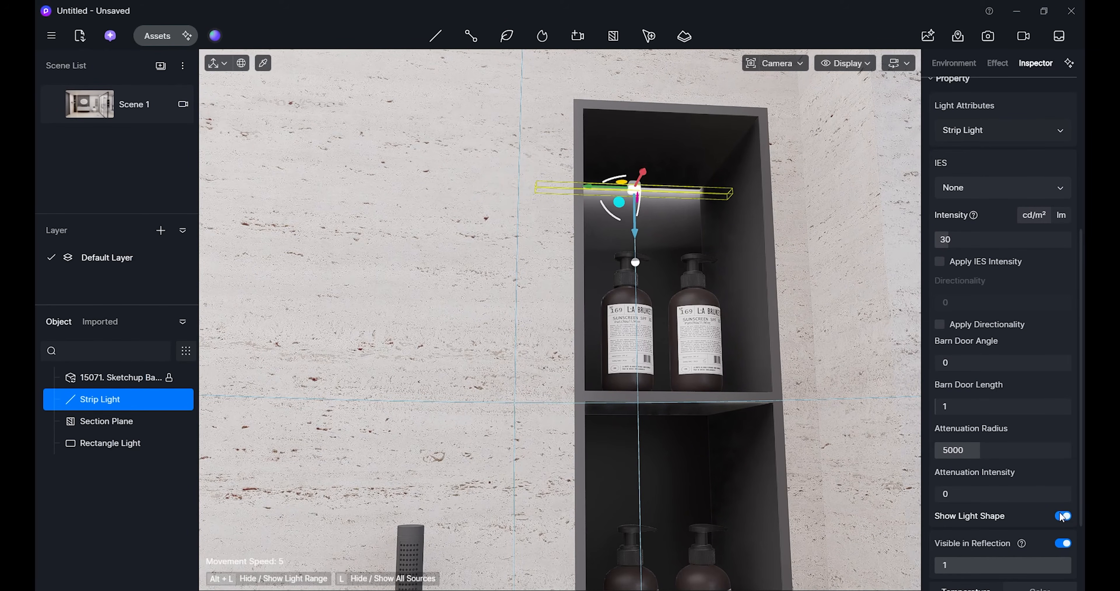
scroll(1008, 443, down, 3)
drag(636, 227, 638, 229)
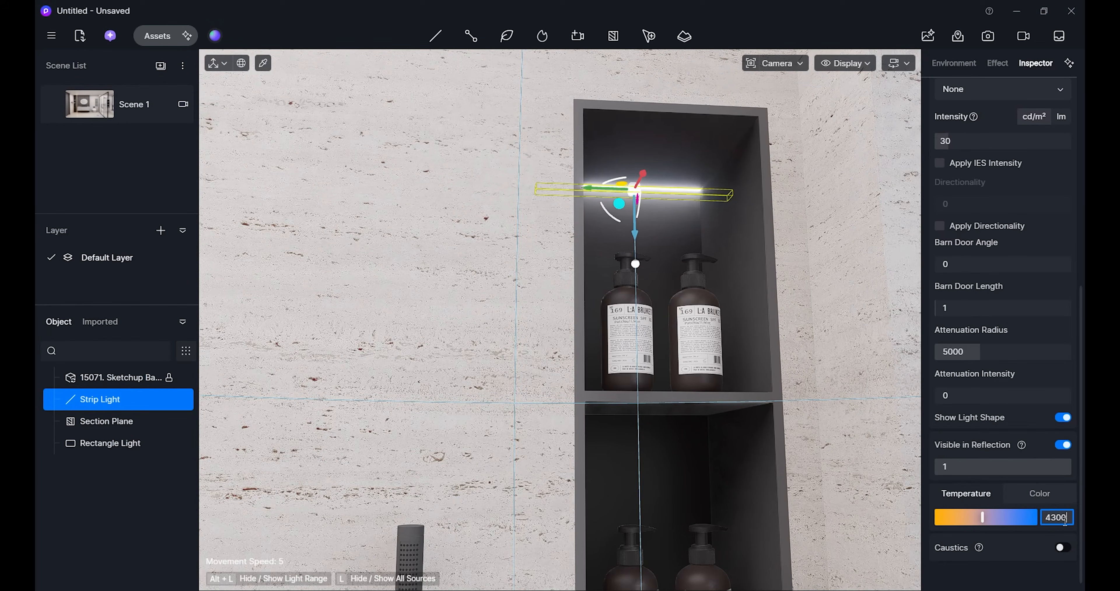
scroll(985, 304, up, 1)
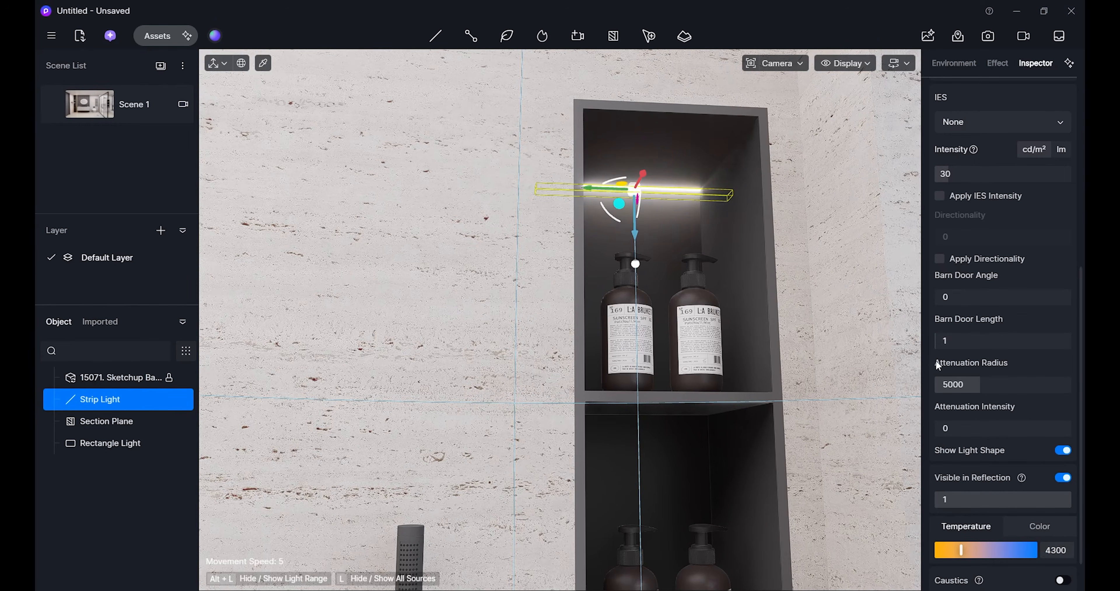
scroll(974, 363, up, 2)
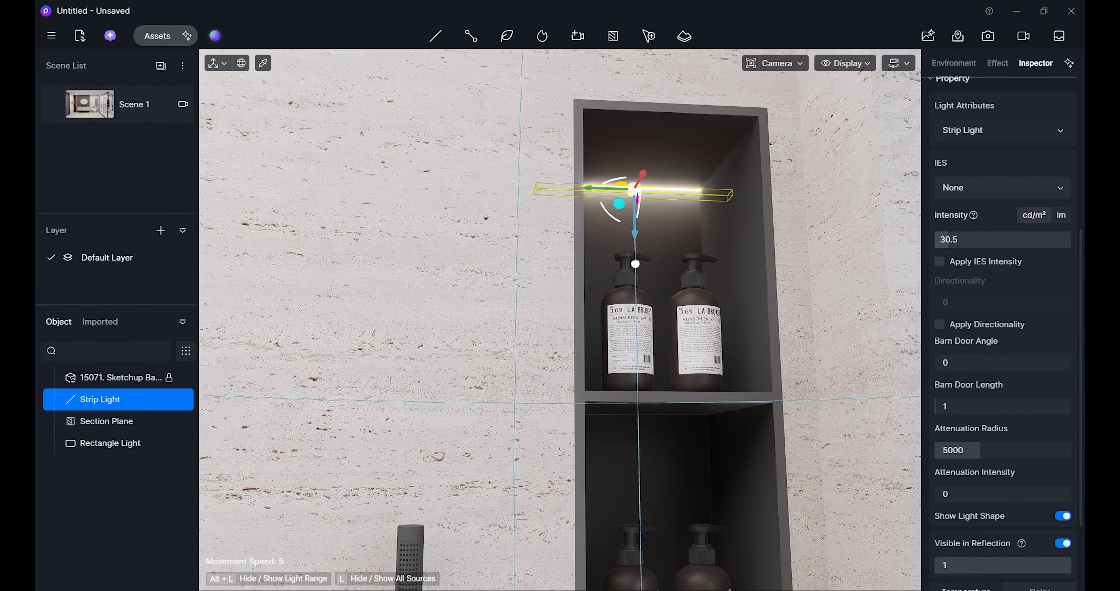
drag(959, 242, 963, 242)
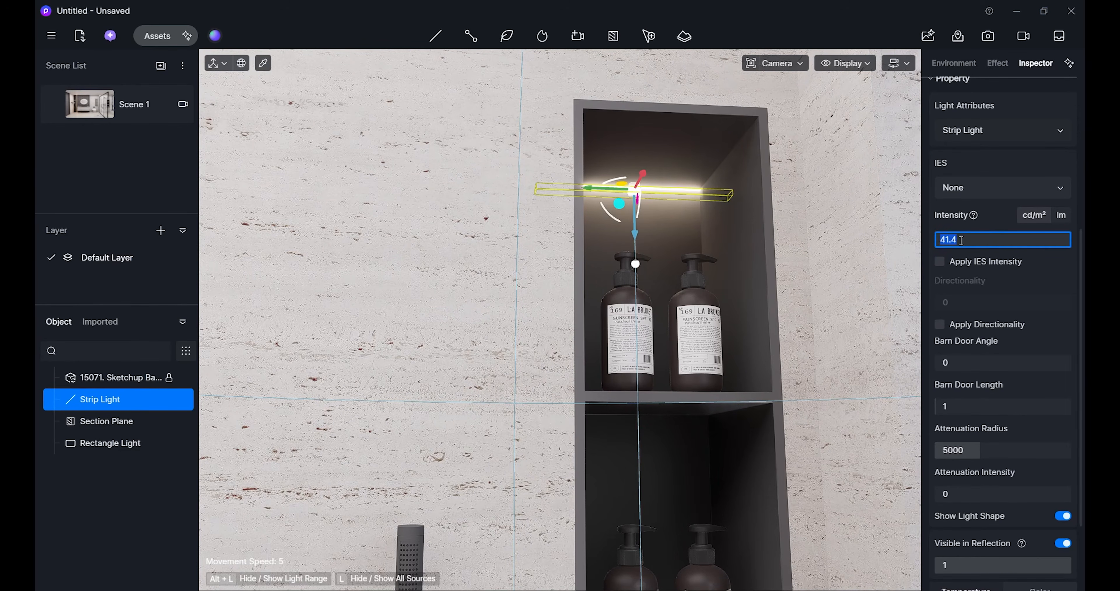
text(0)
key(Return)
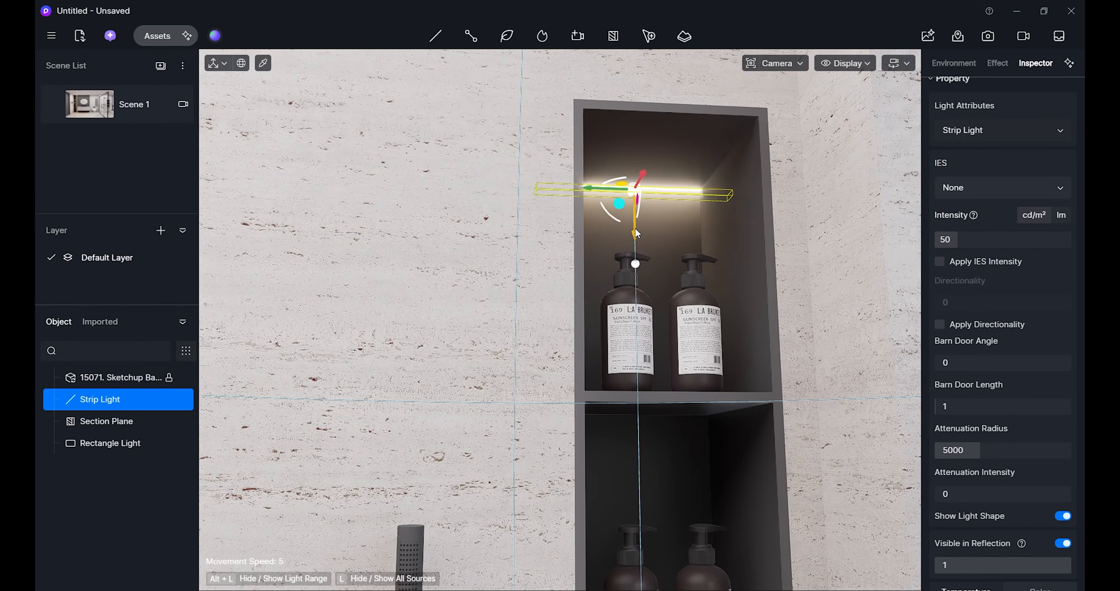
Copy the strip light down into the middle and lowest compartments of the shower niche, and return to the Scene 1 view.
drag(636, 233, 630, 464)
middle_drag(629, 469, 648, 323)
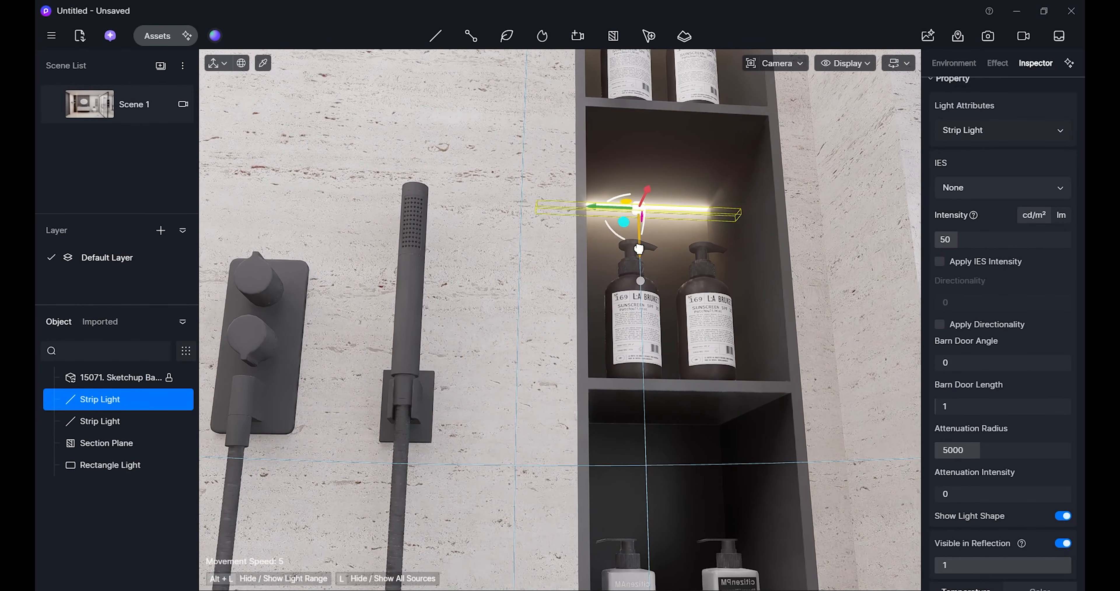
drag(638, 242, 633, 464)
key(e)
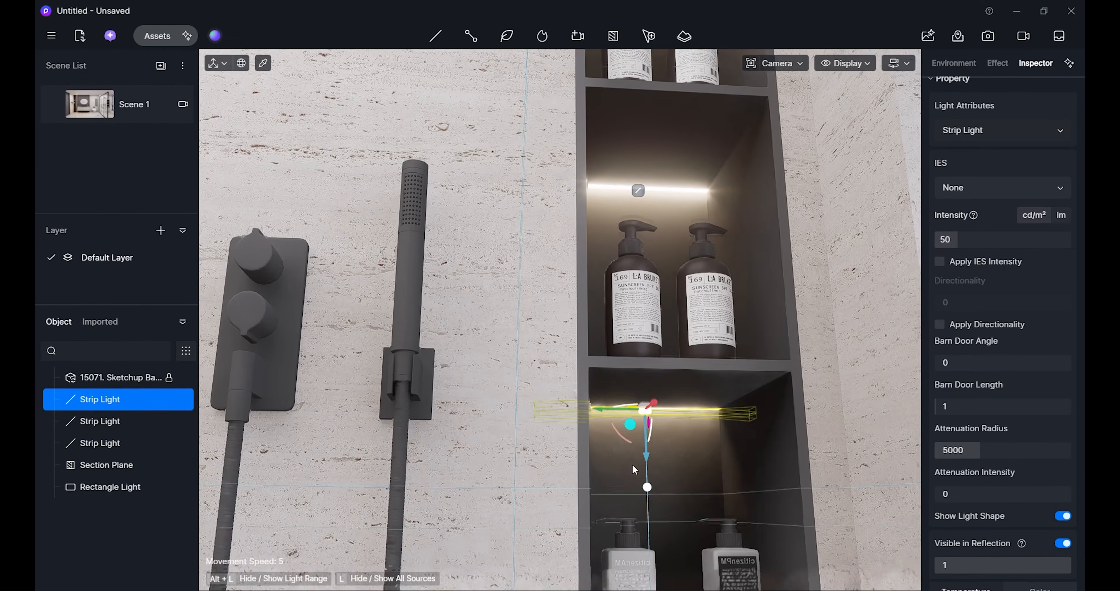
key(s)
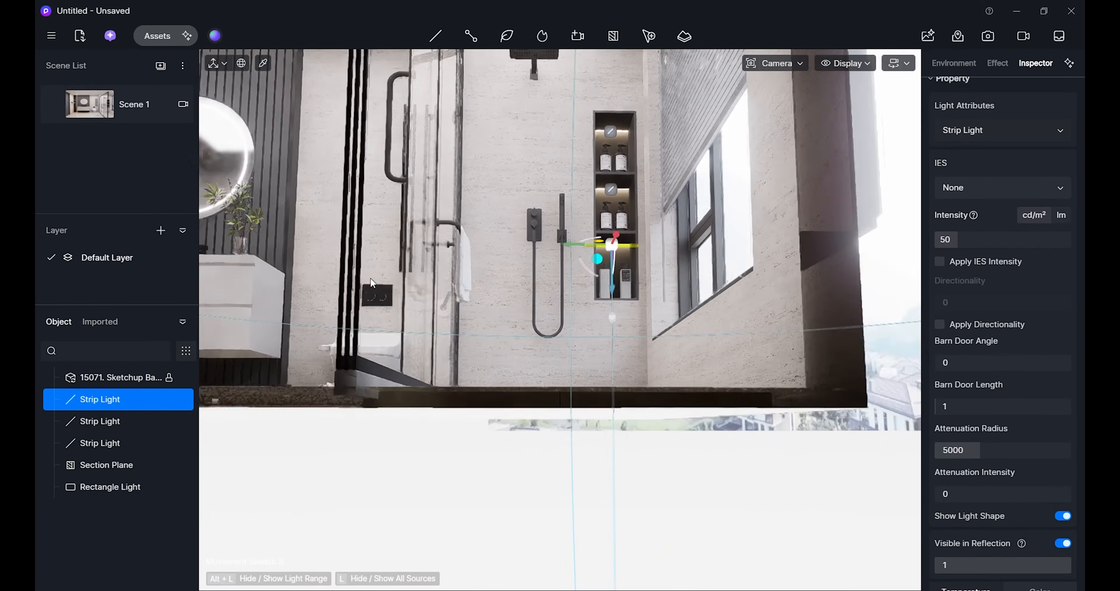
key(a)
click(88, 113)
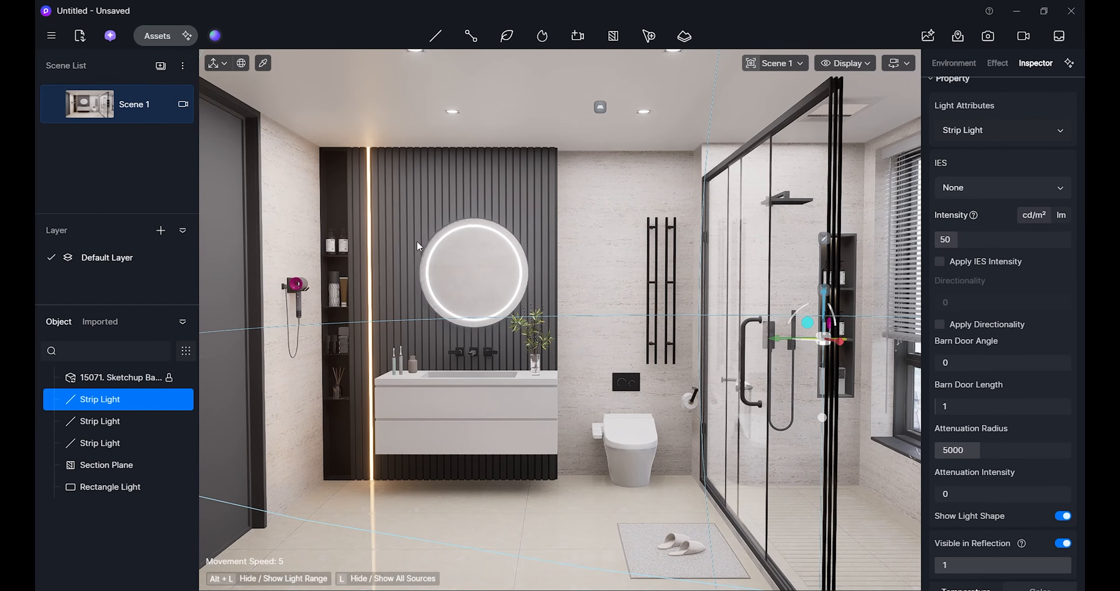
Place a new Strip Light in the upper compartment of the tall dark shelf unit beside the vanity.
click(435, 36)
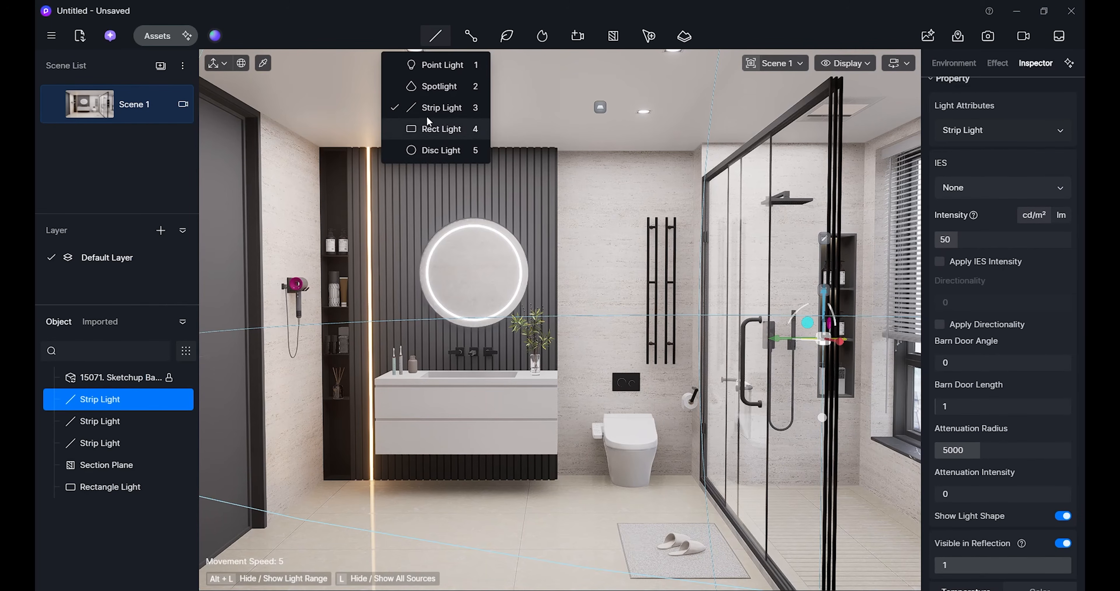
click(428, 128)
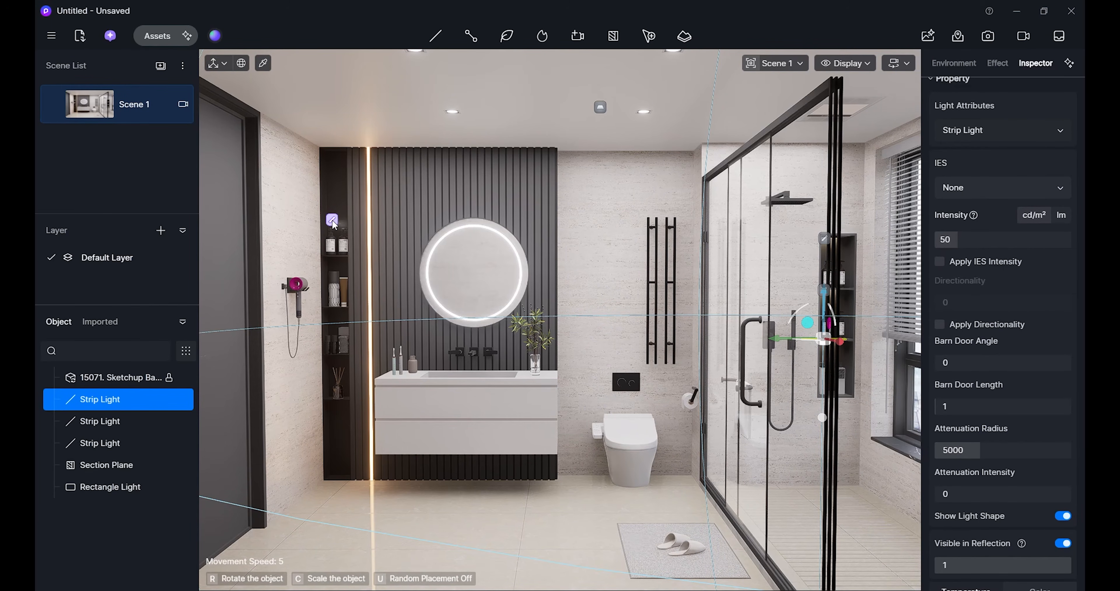
click(333, 223)
scroll(330, 214, up, 5)
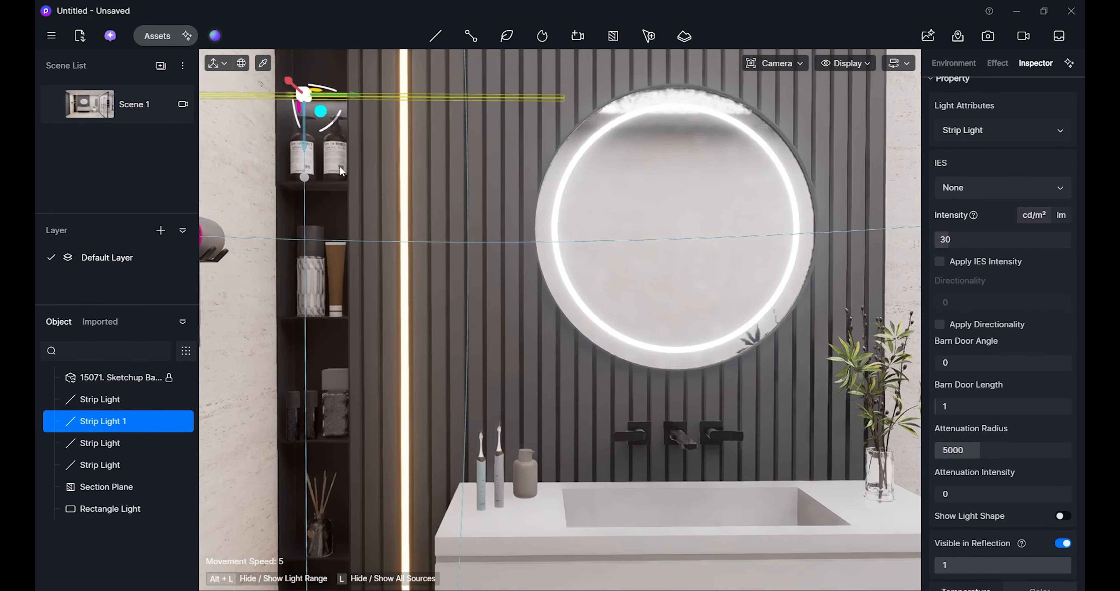
middle_drag(340, 167, 335, 280)
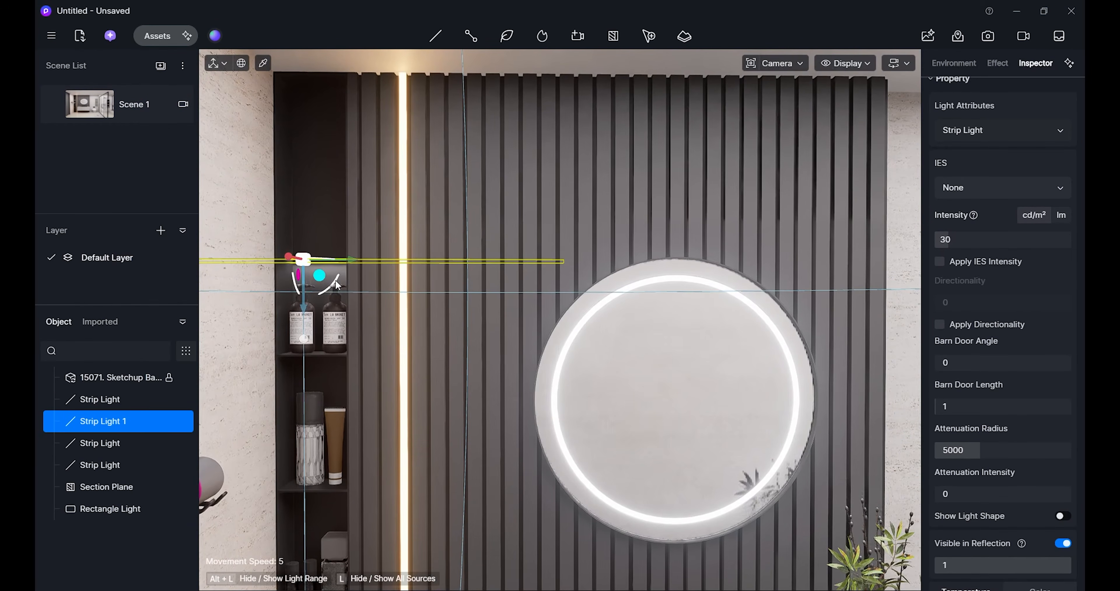
Rotate the new strip light to run vertically inside the tall shelf unit, aimed across the compartments.
mouse_move(337, 256)
mouse_down()
mouse_move(300, 249)
mouse_move(349, 261)
mouse_move(326, 261)
mouse_move(341, 262)
mouse_up()
scroll(435, 328, up, 3)
key(w)
right_drag(341, 262, 306, 260)
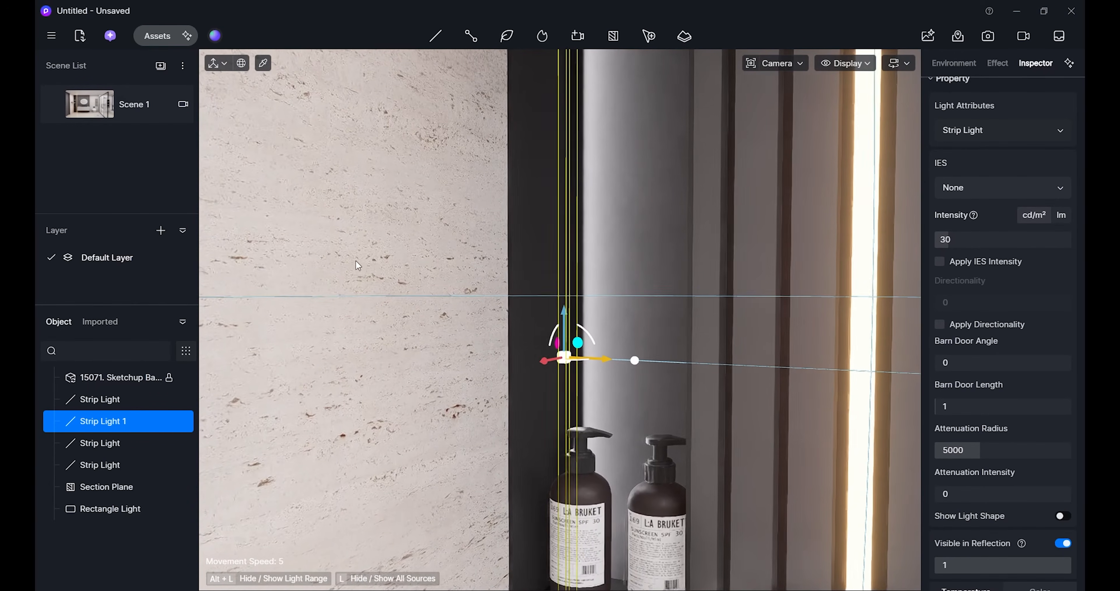
Nudge the strip light within the tall shelf unit, return to Scene 1, and lengthen and reposition it to span the unit's full height.
drag(543, 360, 550, 364)
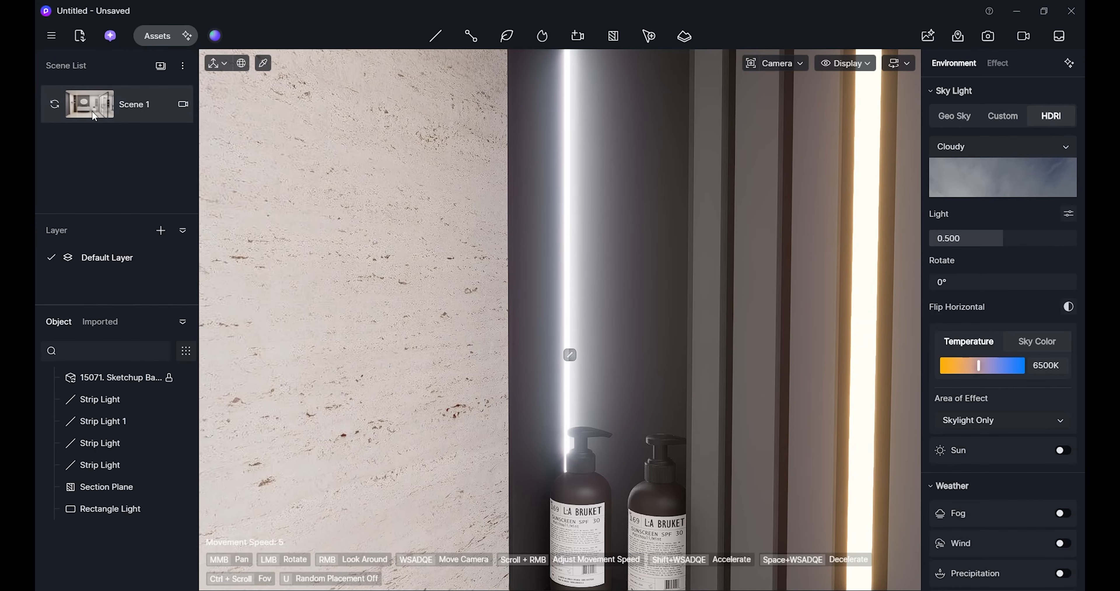
click(93, 112)
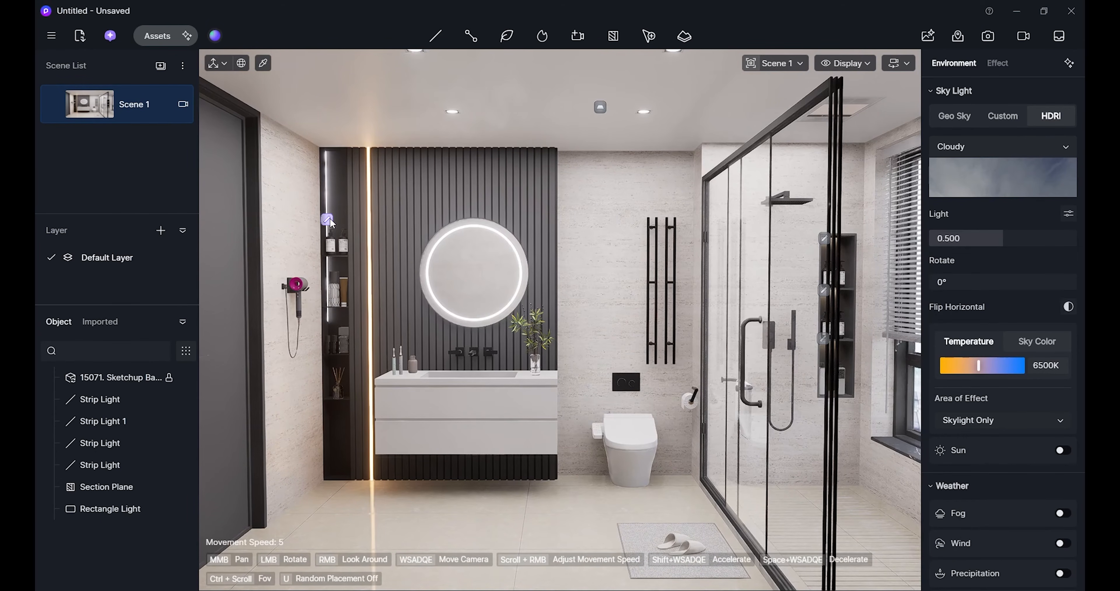
click(327, 220)
drag(326, 174, 401, 29)
key(space)
drag(327, 277, 315, 374)
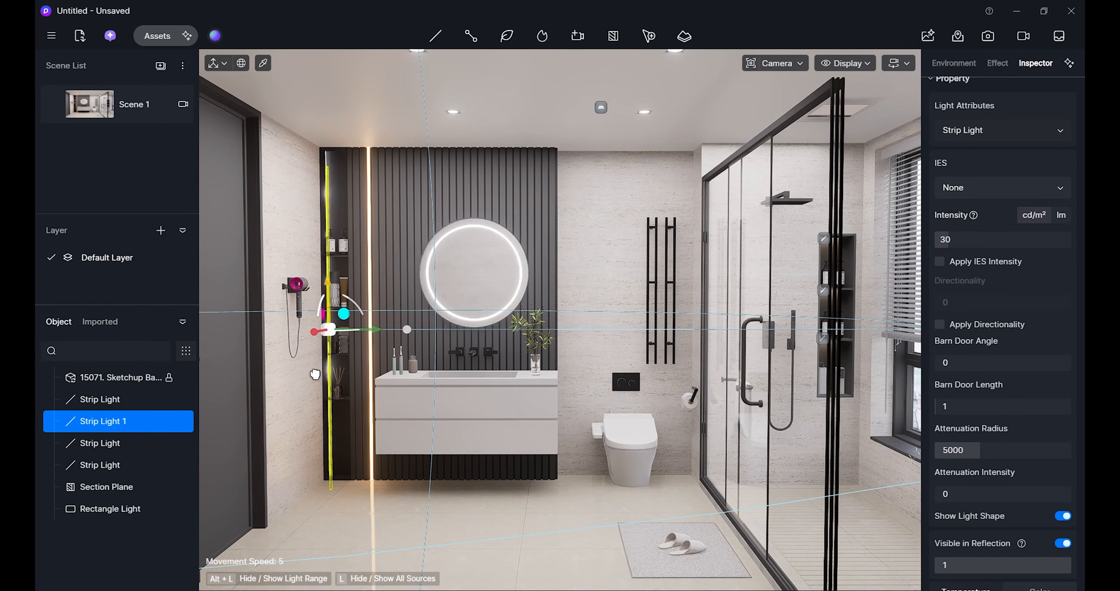
click(314, 372)
key(ctrl+z)
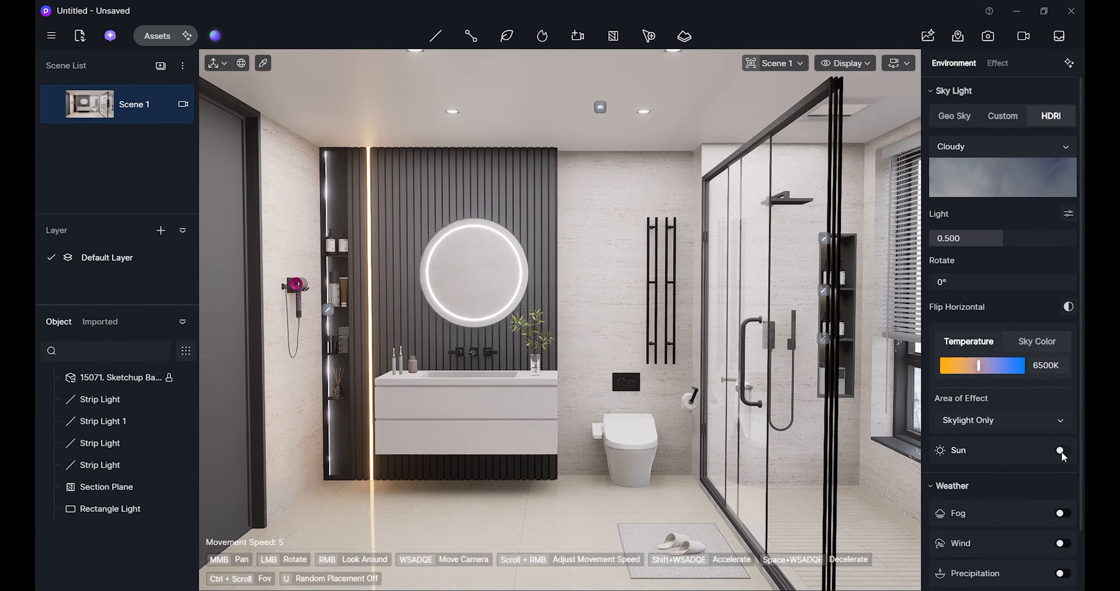
Turn off Show Light Shape for the tall shelf unit's strip light and set its intensity to 70.
click(328, 310)
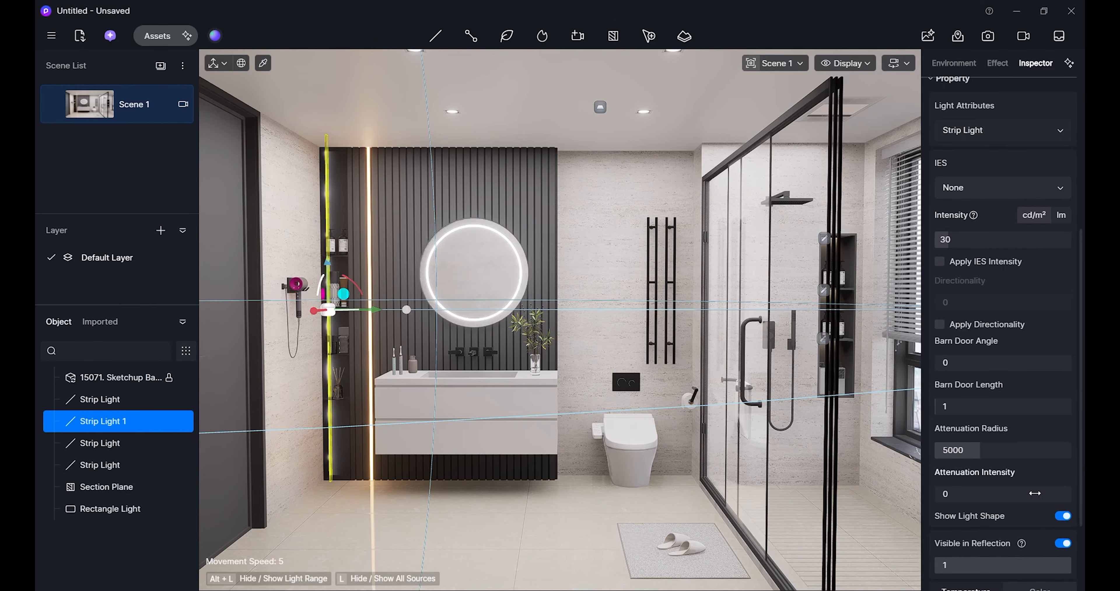
scroll(1029, 480, down, 2)
click(1065, 453)
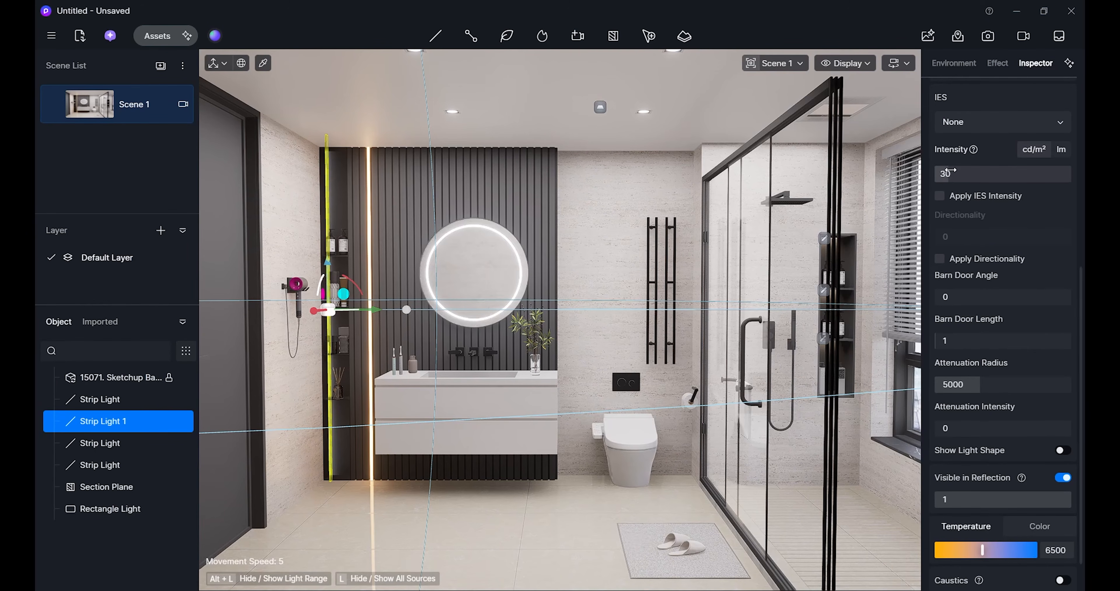
click(990, 178)
text(70)
key(Return)
click(909, 389)
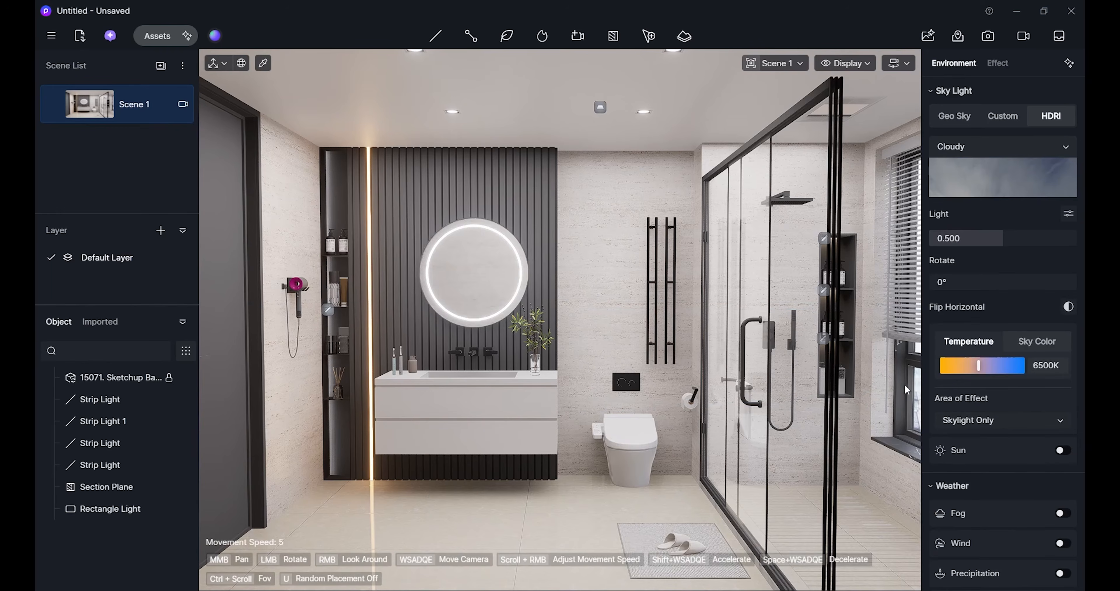
Set the tall shelf unit's strip light to a temperature of 2800 and an intensity of 100.
click(328, 309)
click(268, 296)
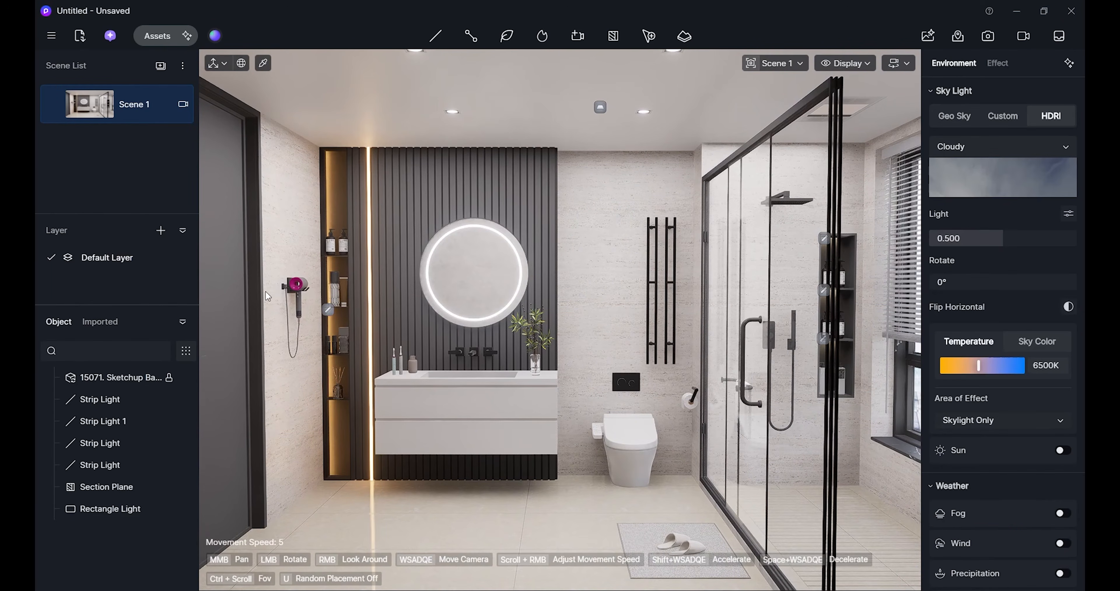
click(324, 303)
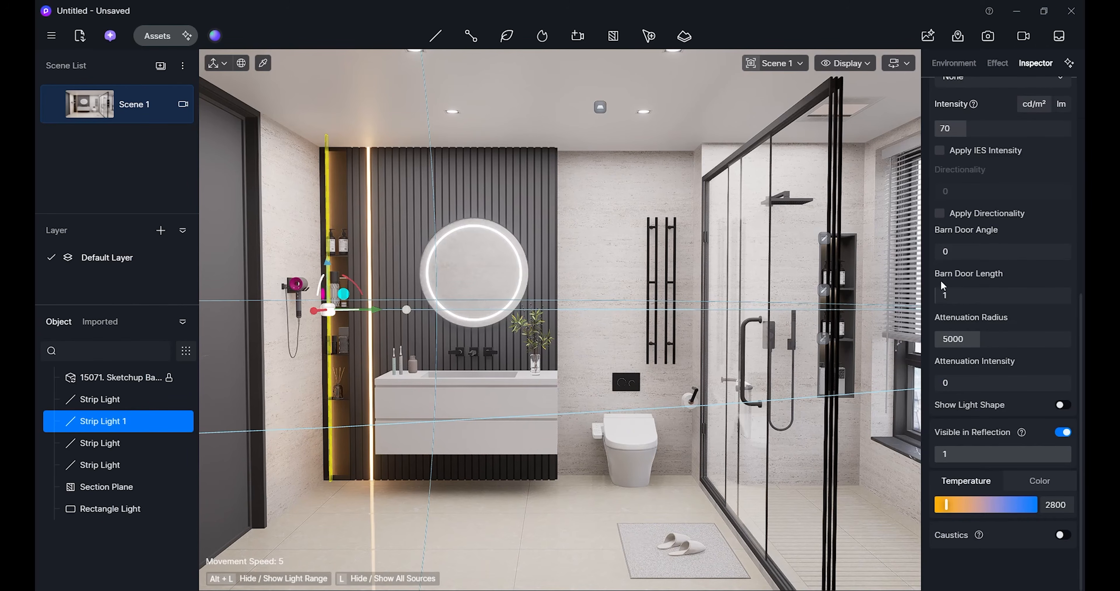
drag(970, 129, 972, 128)
click(1003, 128)
text(100)
key(Return)
click(551, 276)
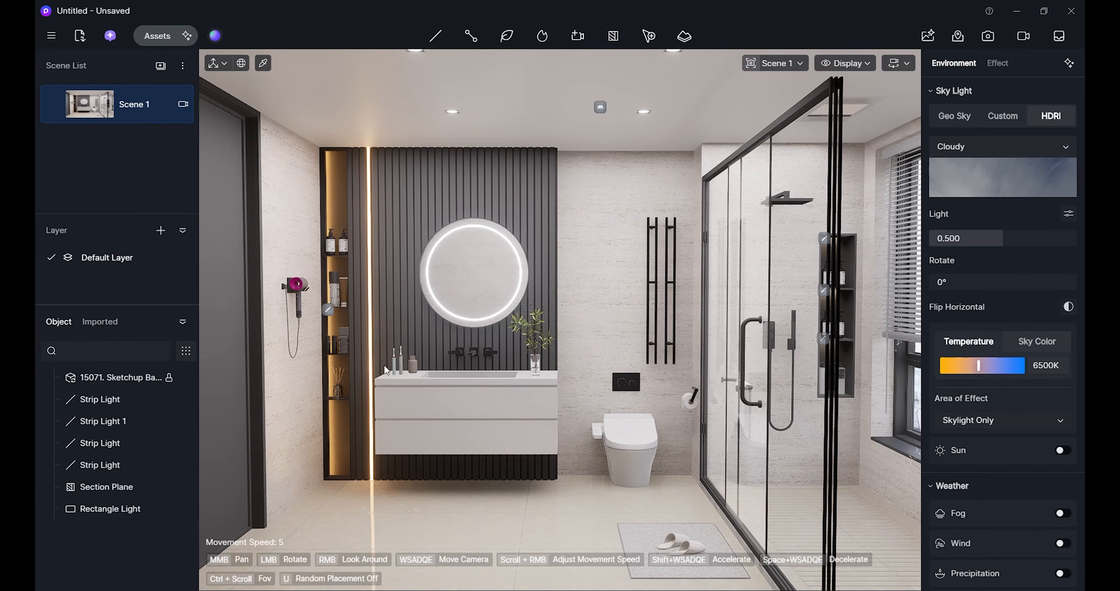
Copy the shelf unit's strip light to the slatted base below the vanity and raise it against the cabinet's underside.
click(328, 311)
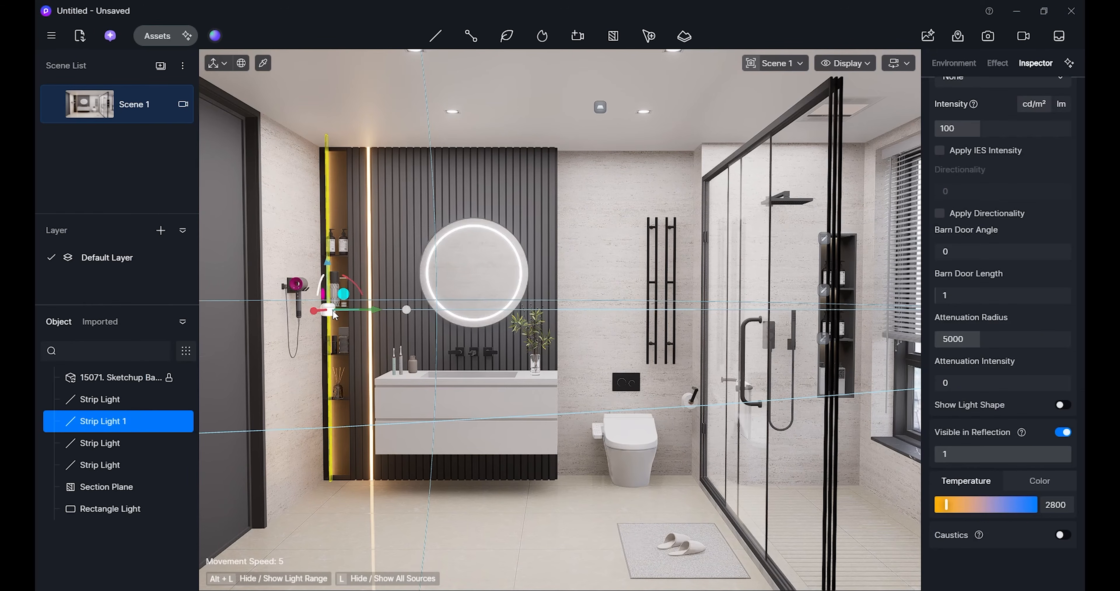
key(ctrl+c)
key(ctrl+v)
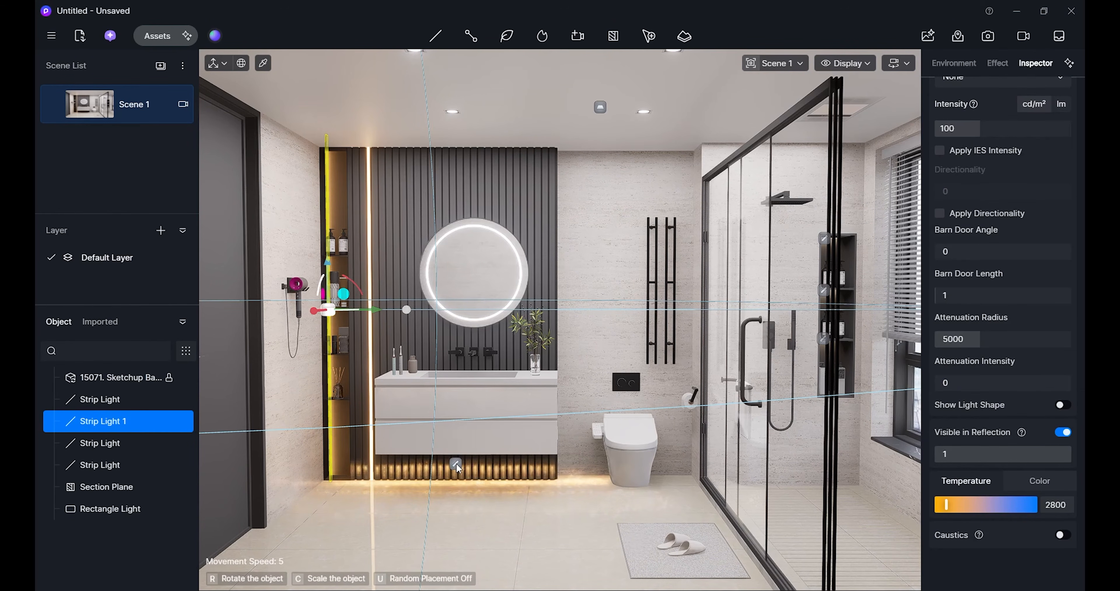
click(462, 460)
scroll(460, 461, up, 5)
middle_drag(459, 461, 461, 170)
middle_drag(296, 352, 395, 393)
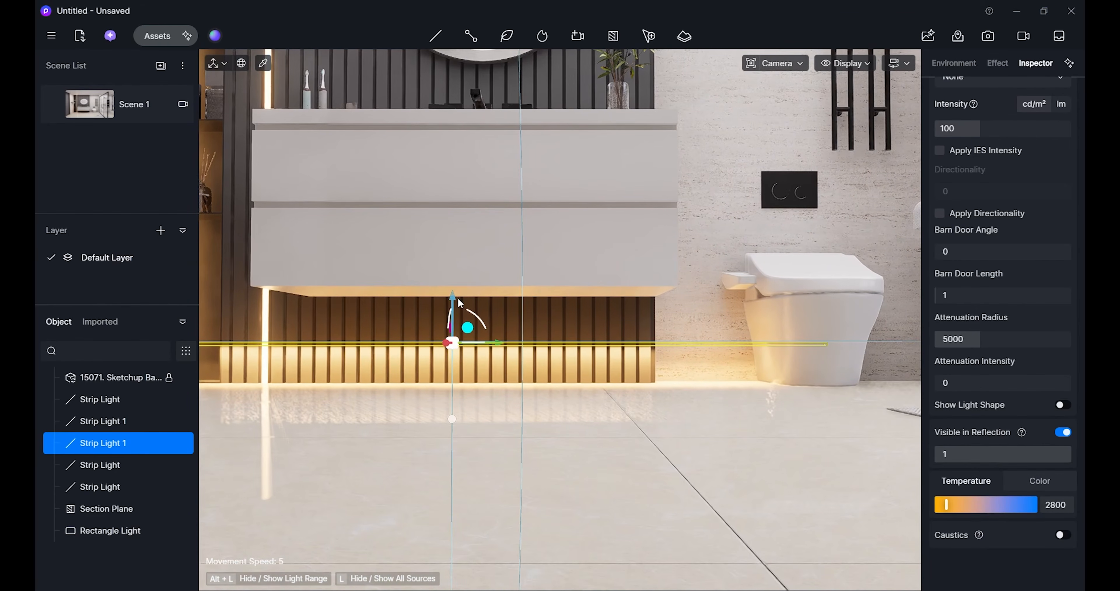
drag(457, 299, 454, 252)
Shorten the strip light under the vanity to the width of the slatted base and align it beneath the cabinet.
key(space)
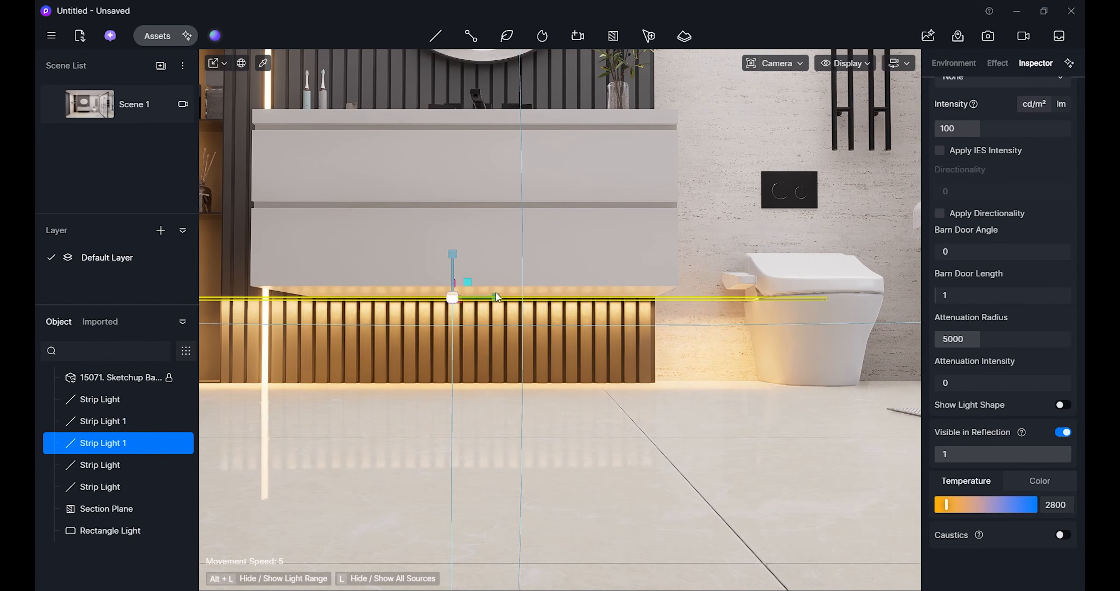
drag(496, 294, 159, 336)
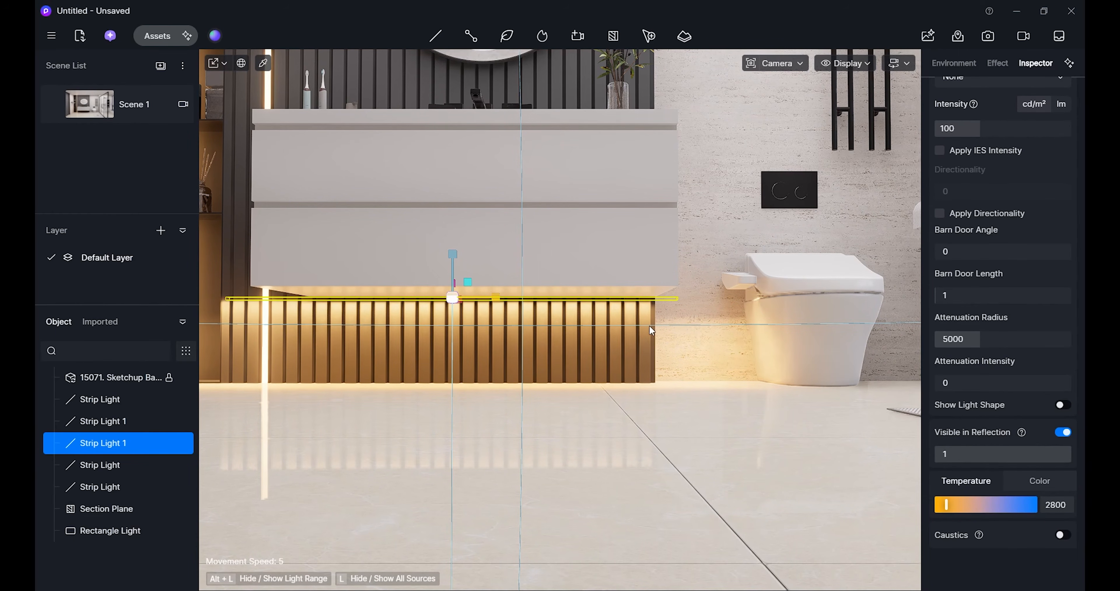
mouse_move(492, 296)
mouse_down()
mouse_move(402, 313)
mouse_move(522, 298)
mouse_move(494, 298)
mouse_up()
key(space)
key(space)
middle_drag(494, 297, 665, 301)
key(space)
drag(597, 297, 606, 298)
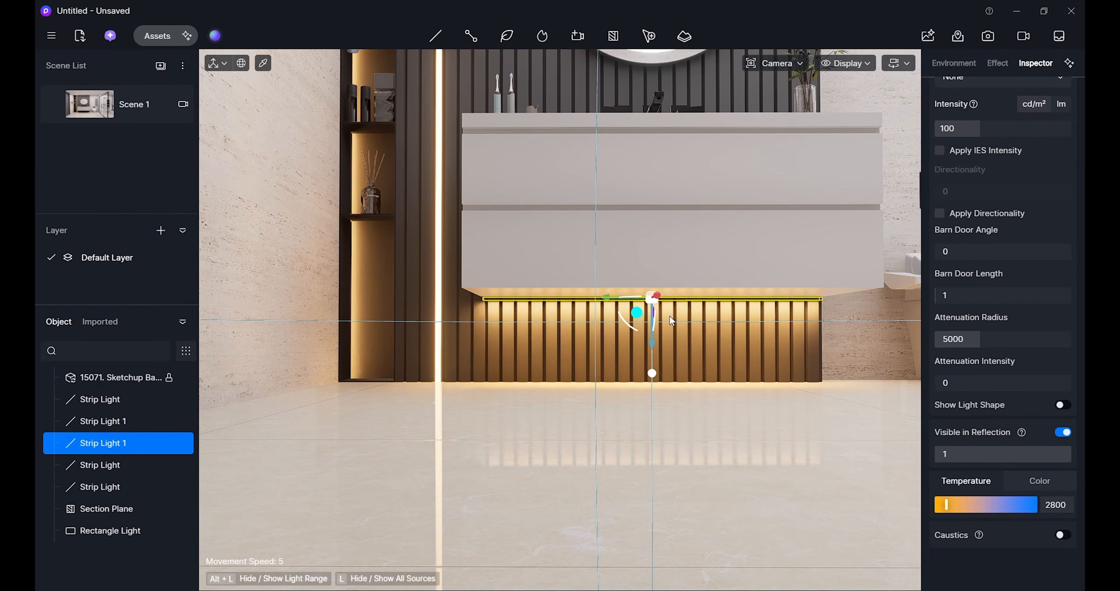
Return to the Scene 1 view and set the under-vanity strip light's intensity to 50.
click(98, 107)
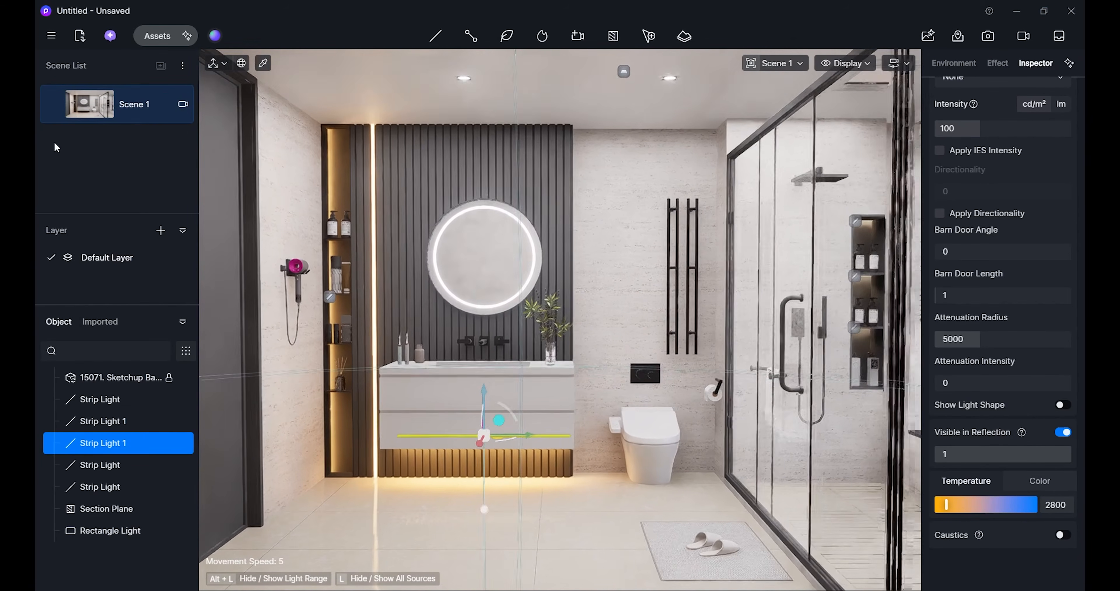
click(53, 110)
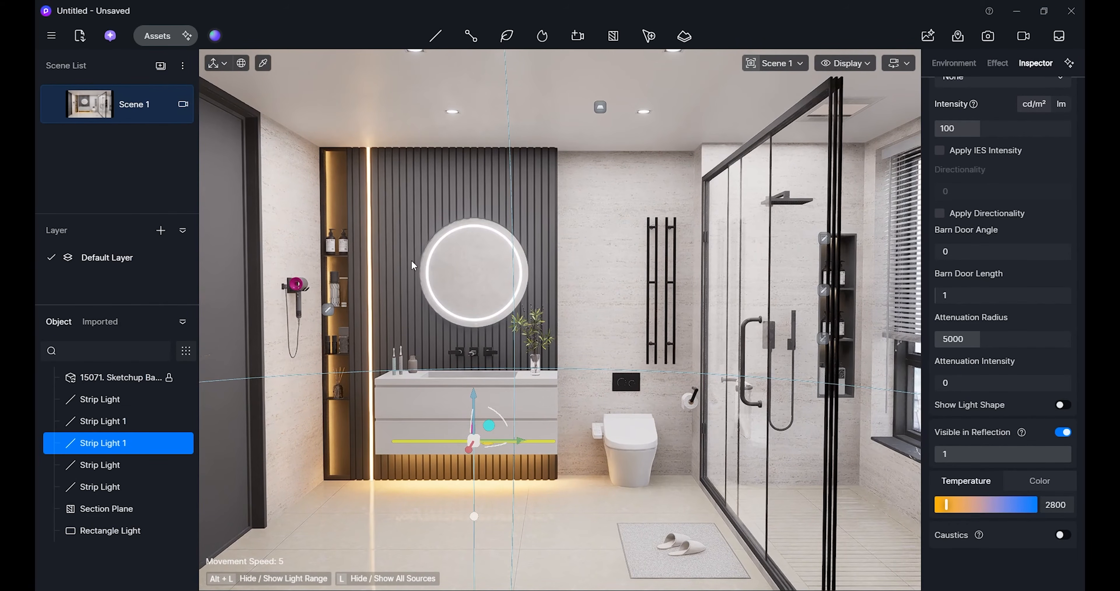
click(477, 456)
click(474, 442)
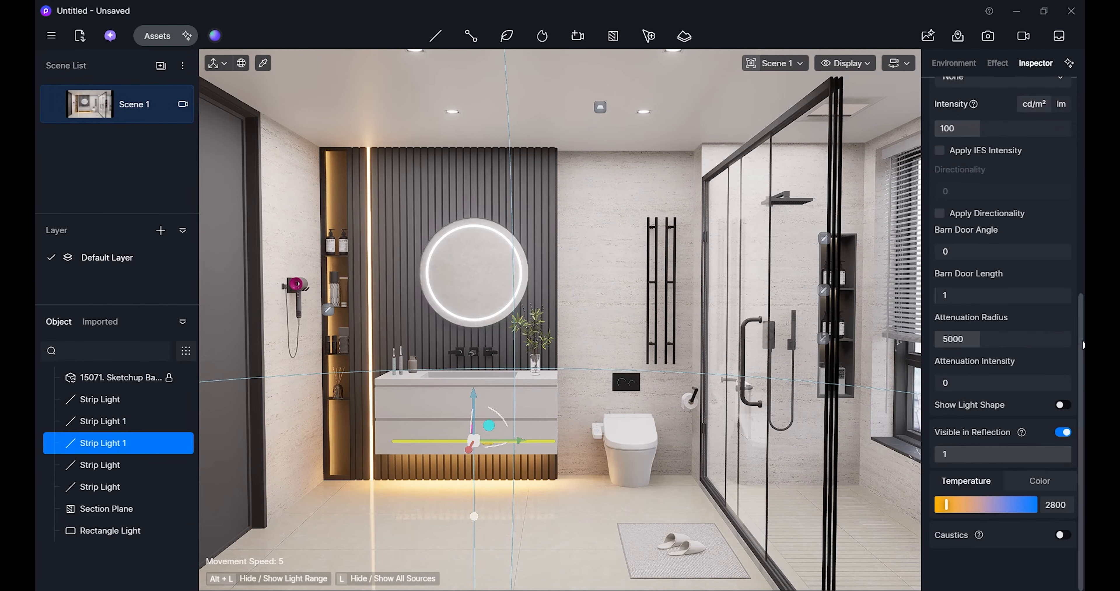
click(988, 129)
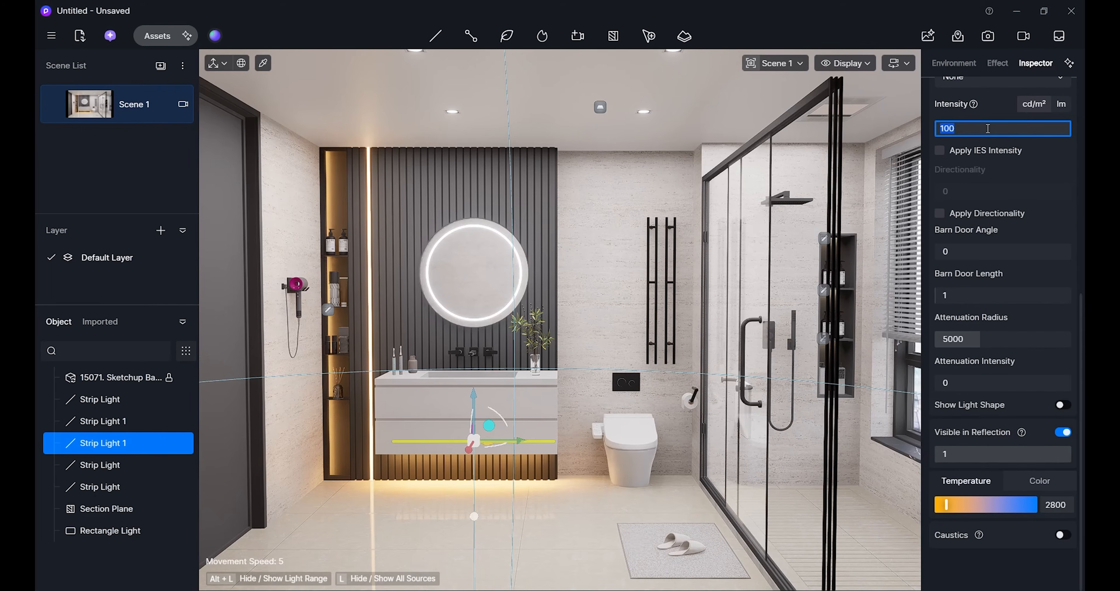
key(Return)
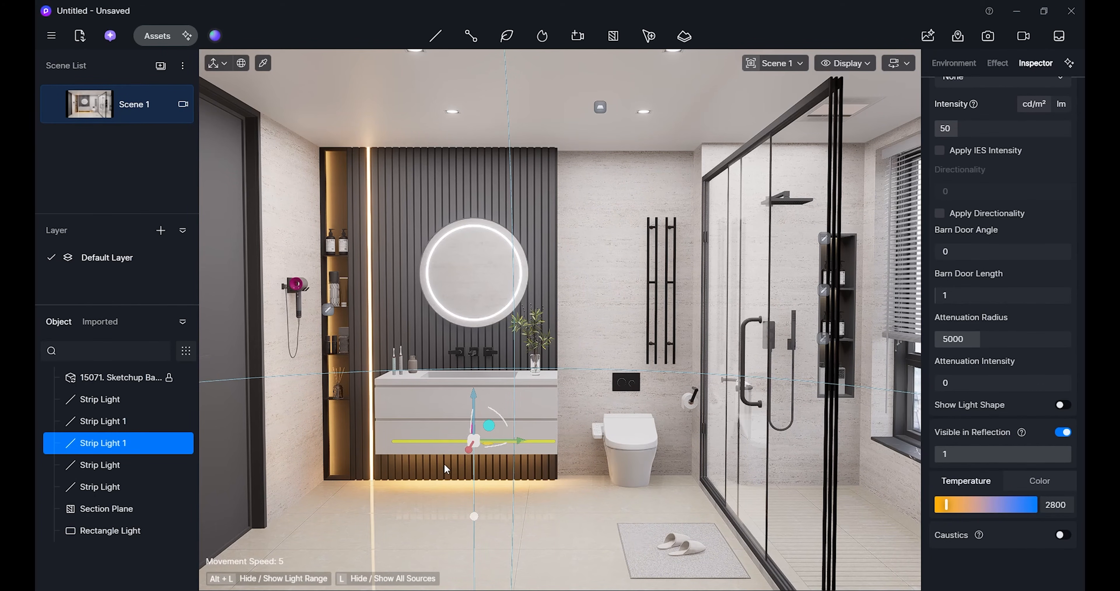
Tilt the under-vanity strip light about its length to re-aim it, return to Scene 1, and nudge it along the cabinet.
scroll(439, 465, up, 5)
middle_drag(439, 466, 474, 369)
scroll(474, 369, up, 5)
right_drag(474, 369, 513, 402)
middle_drag(435, 522, 435, 330)
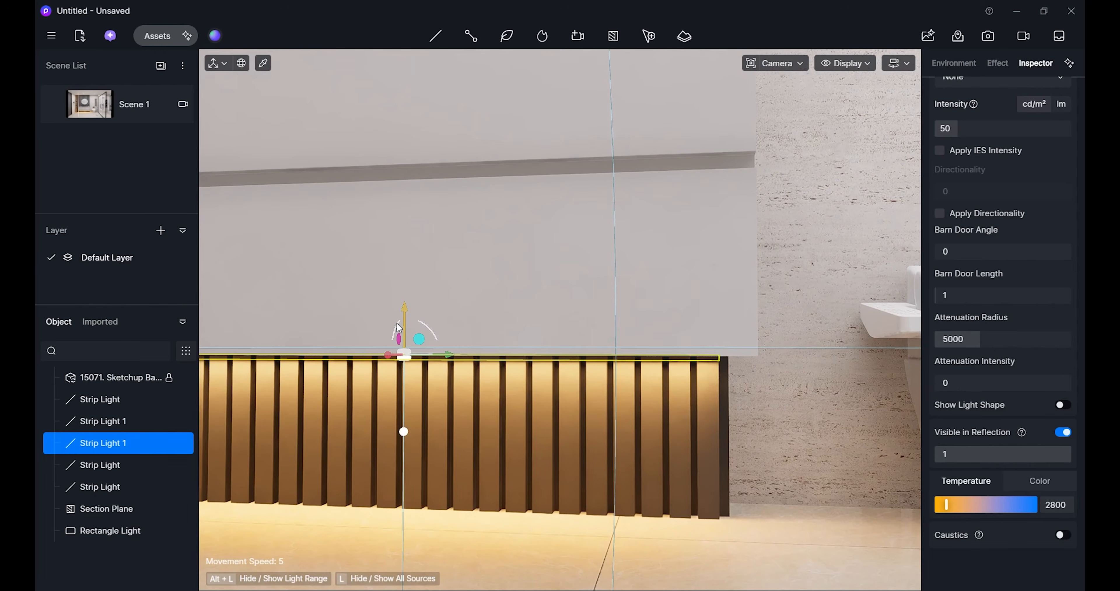
mouse_move(399, 328)
mouse_down()
mouse_move(392, 311)
mouse_move(393, 351)
mouse_move(397, 342)
mouse_up()
click(130, 104)
click(473, 450)
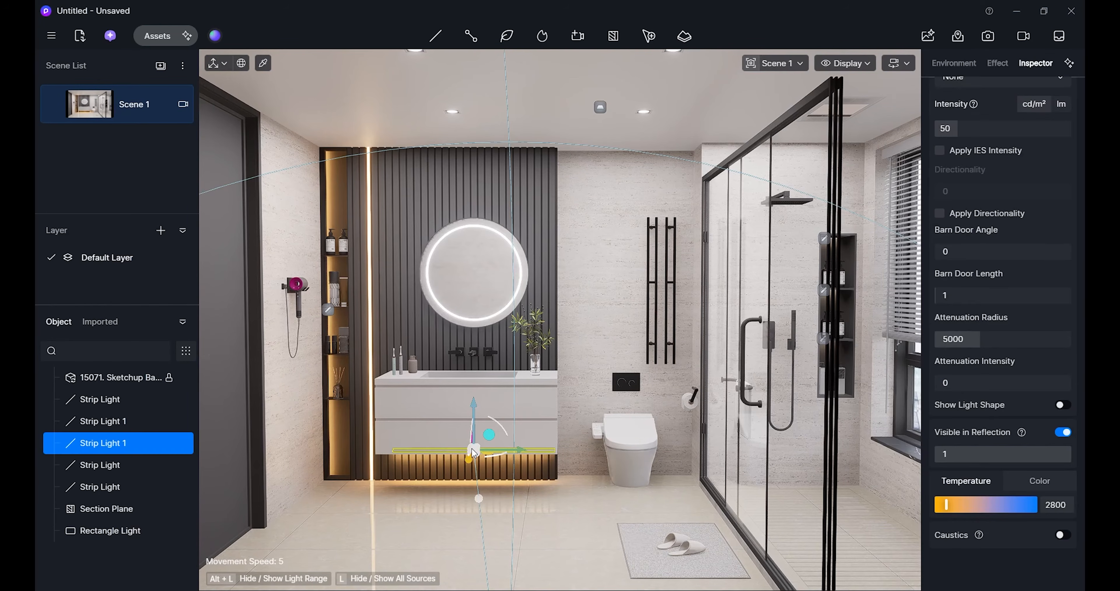
middle_drag(516, 448, 520, 449)
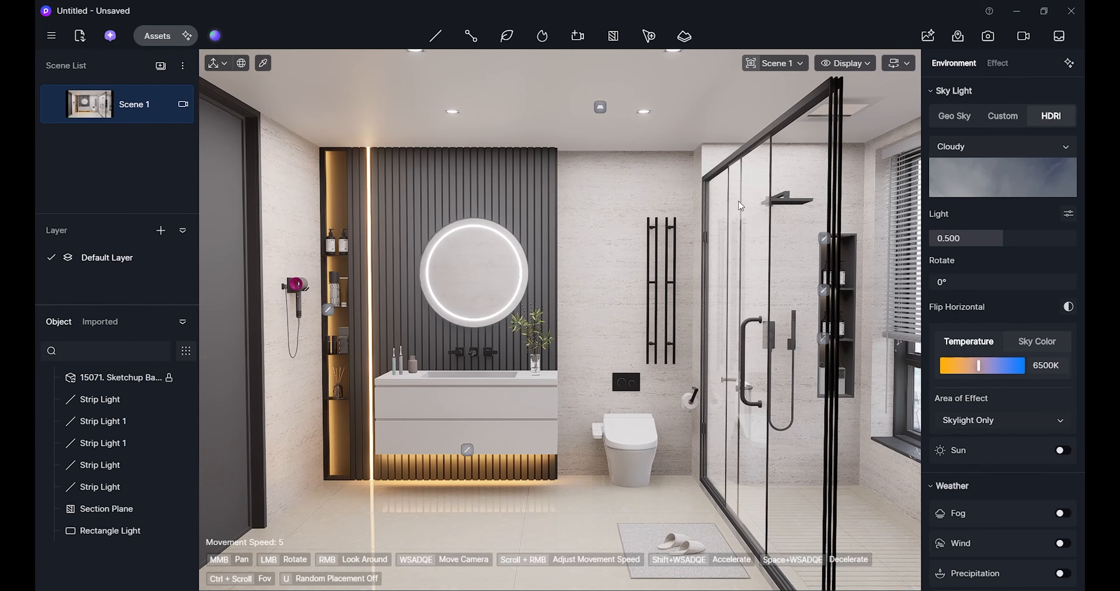
Pick the ceiling light panel's material above the shower and make it Emissive with an intensity of 45.3.
key(w)
right_drag(535, 278, 729, 189)
key(i)
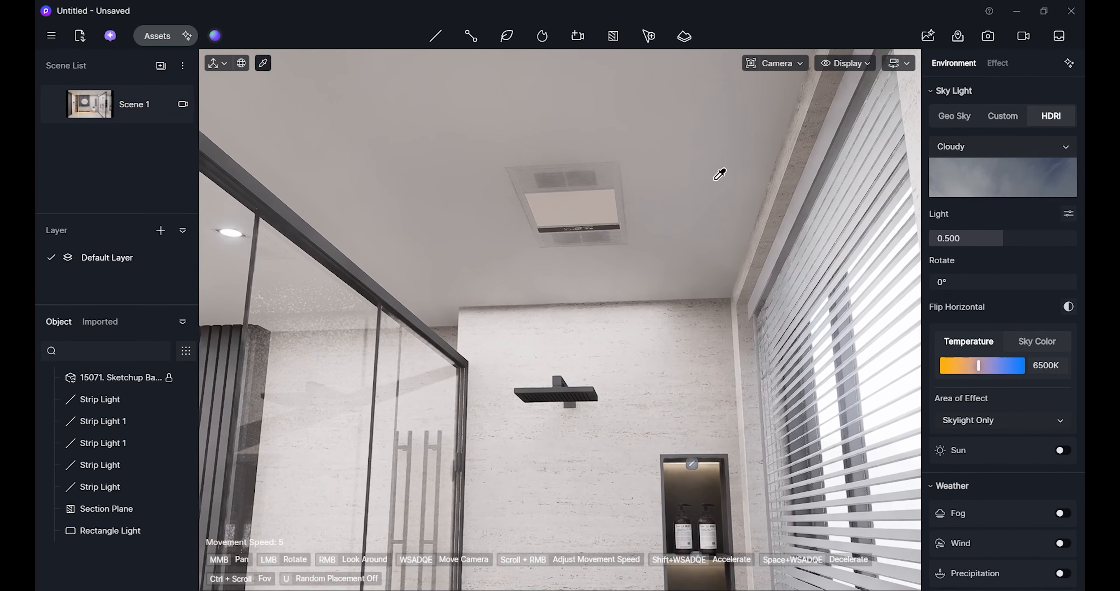
click(585, 196)
scroll(1037, 498, down, 10)
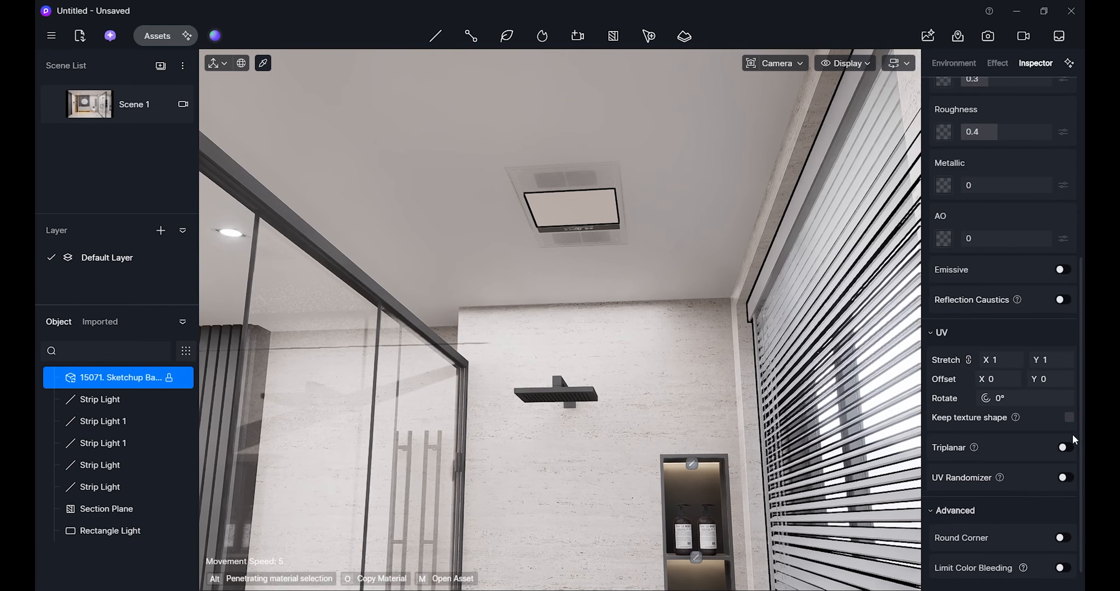
scroll(1052, 451, down, 1)
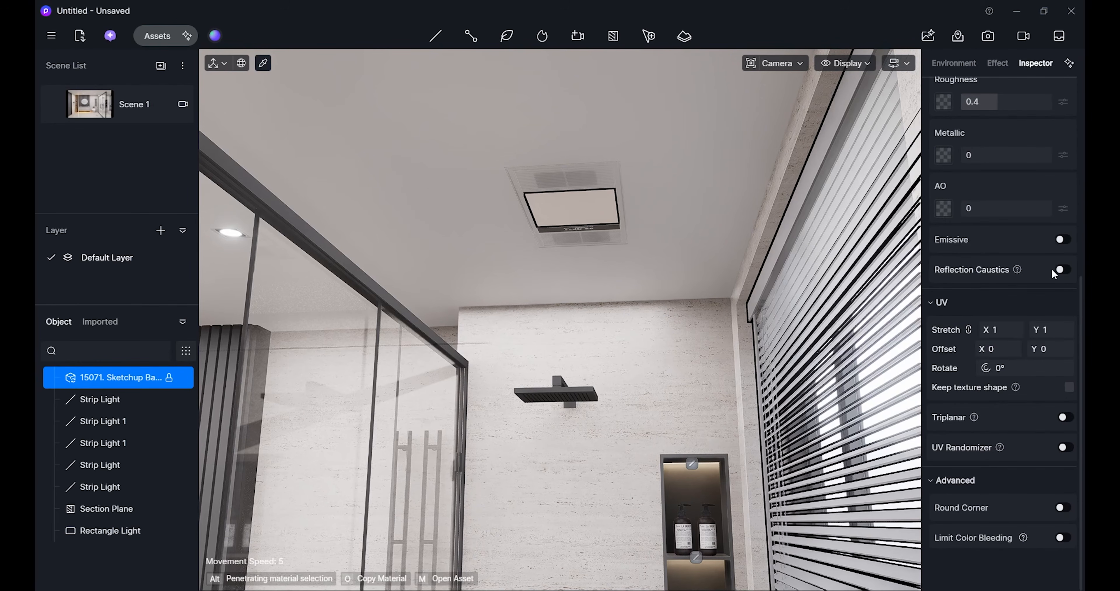
click(1060, 239)
drag(974, 285, 1006, 286)
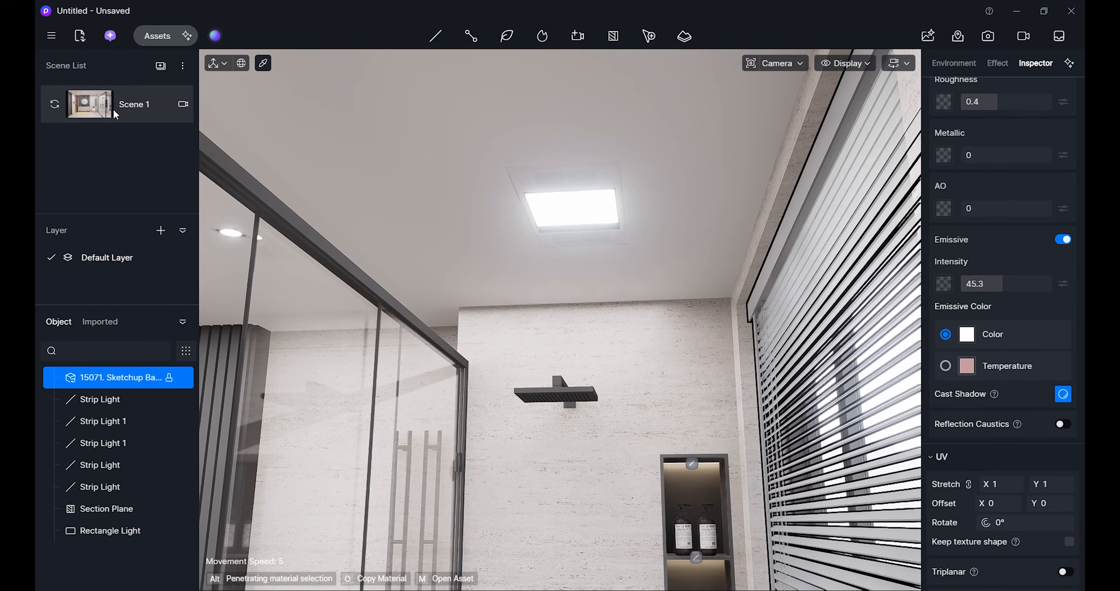
Select all three shower niche strip lights together and set their temperature to 2800.
right_drag(692, 465, 682, 486)
key(s)
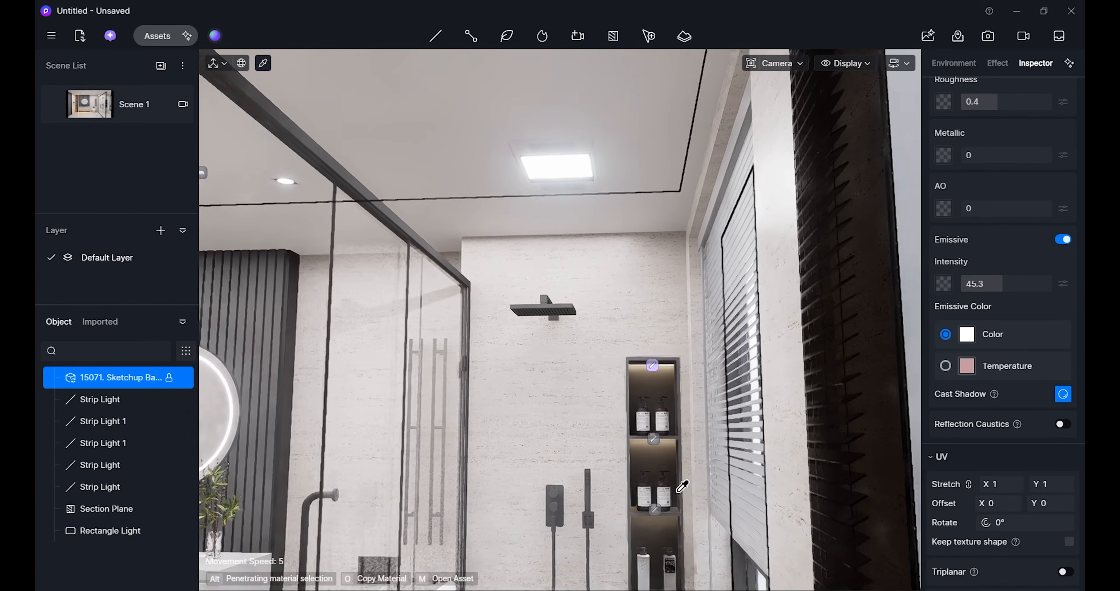
key(Escape)
click(655, 510)
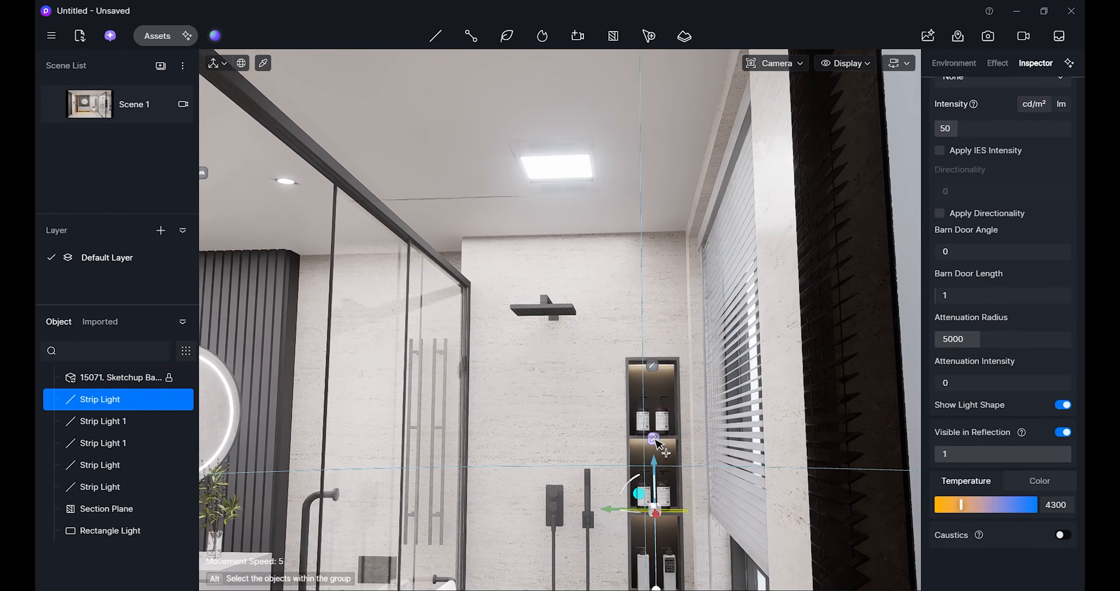
ctrl+click(653, 439)
ctrl+click(652, 365)
click(1056, 504)
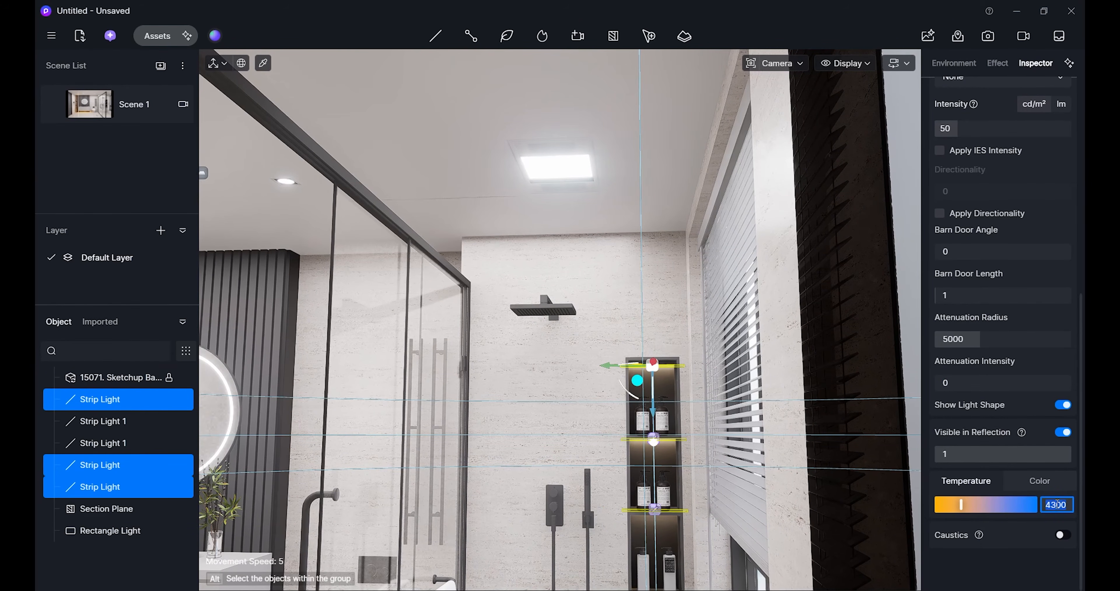
text(2800)
key(Return)
Set the three niche strip lights' intensity to 70 and return to the Scene 1 view.
click(965, 126)
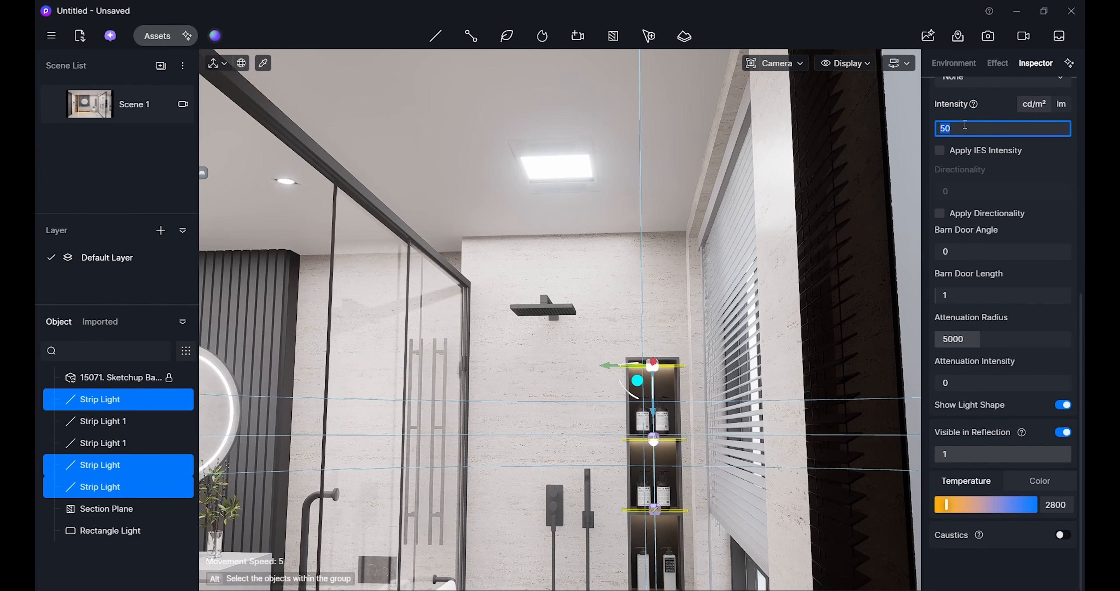
key(Return)
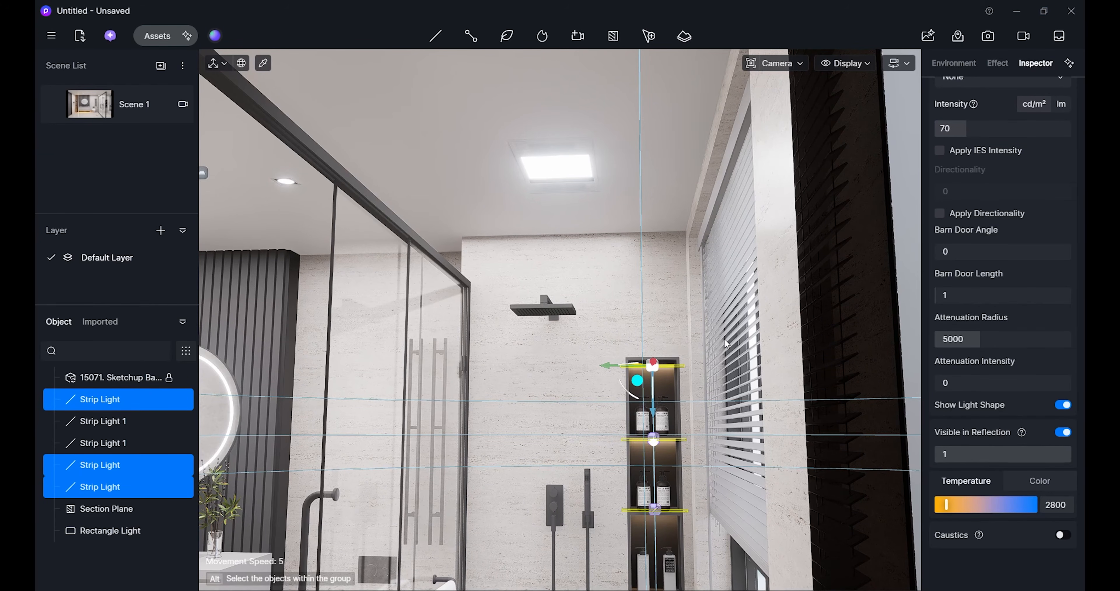
click(585, 468)
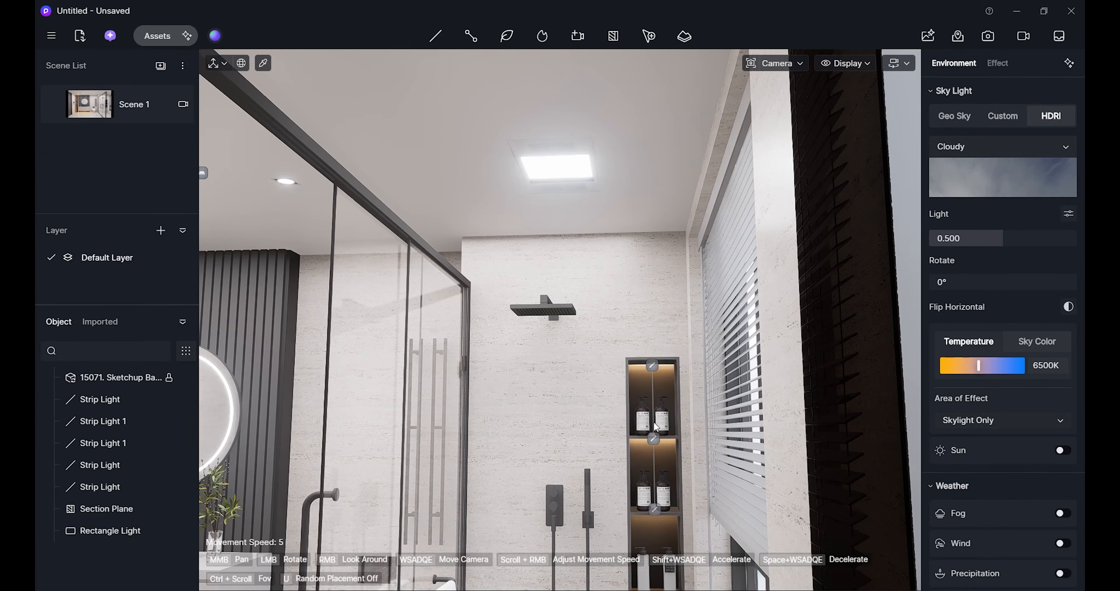
click(87, 105)
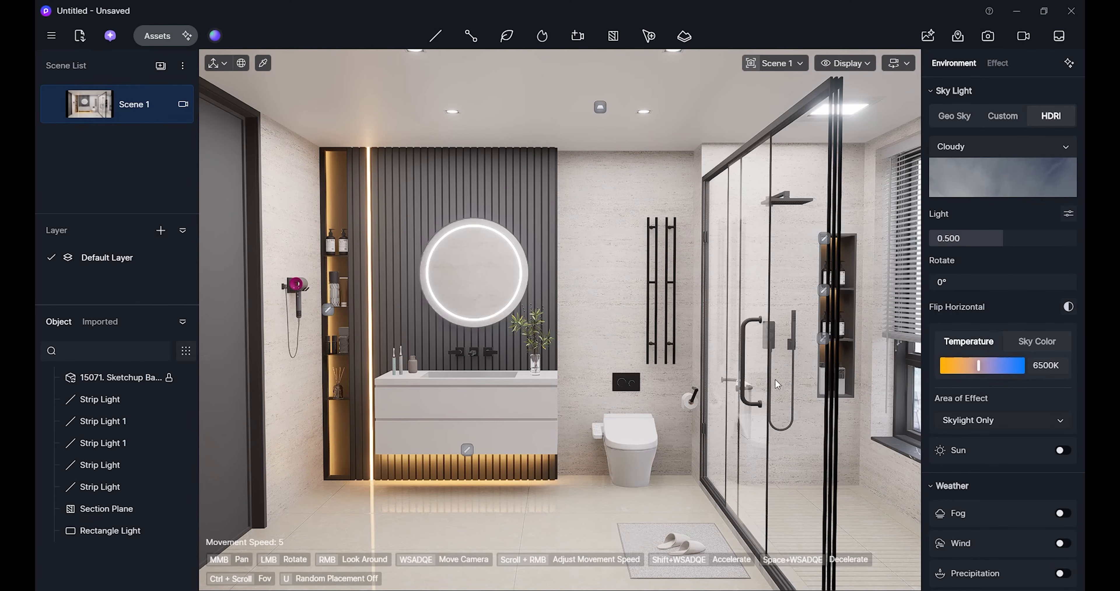
Reframe the view to show the bathroom window and turn on the Sun in the sky light environment.
scroll(775, 379, down, 1)
middle_drag(886, 321, 807, 333)
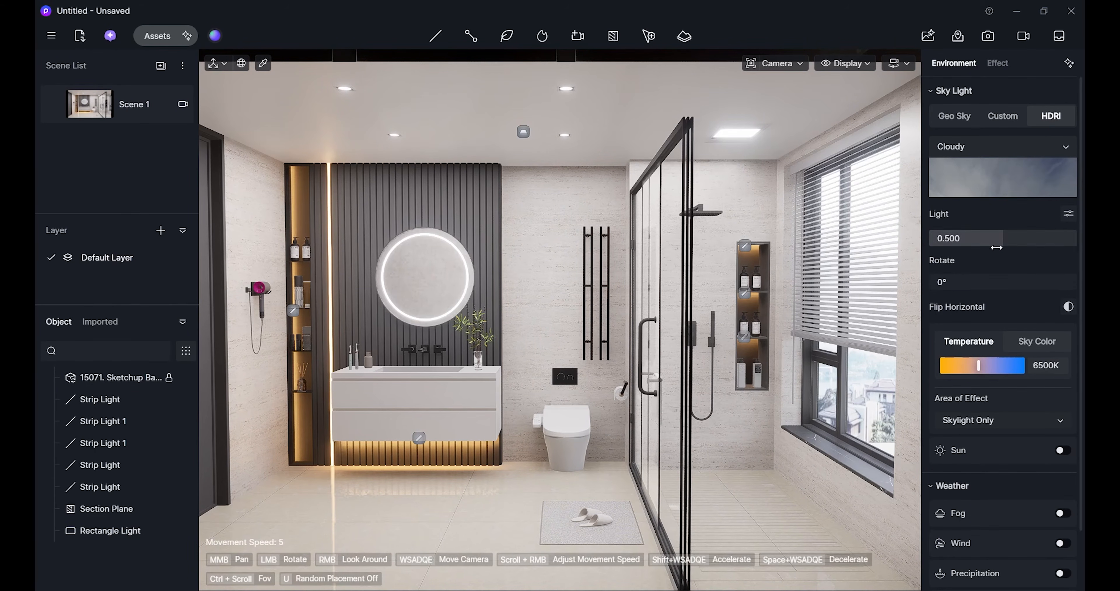
scroll(966, 379, down, 2)
click(1061, 383)
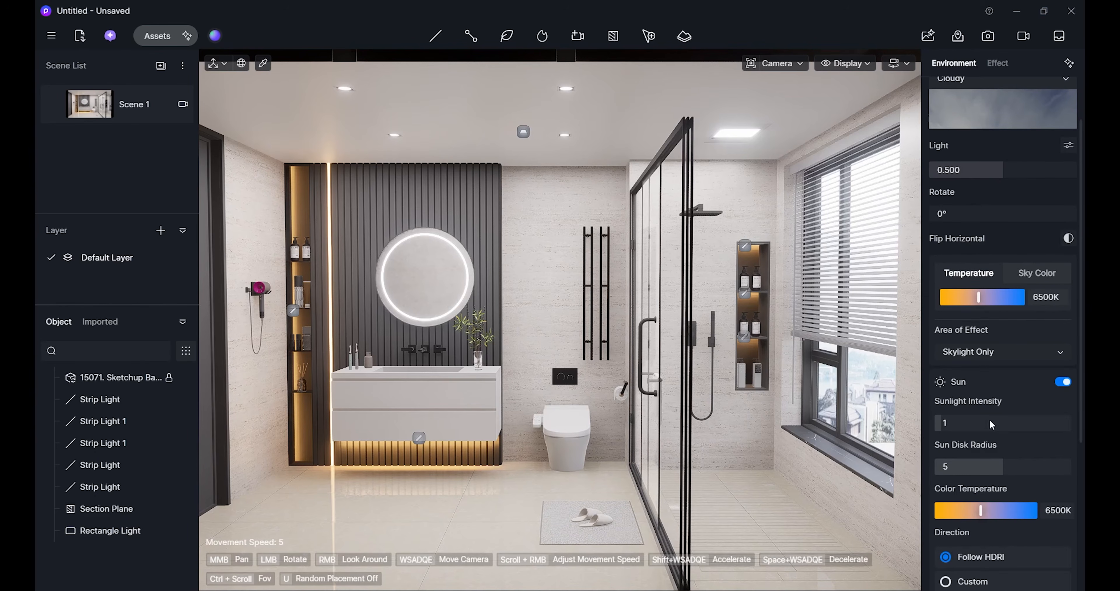
scroll(966, 392, down, 1)
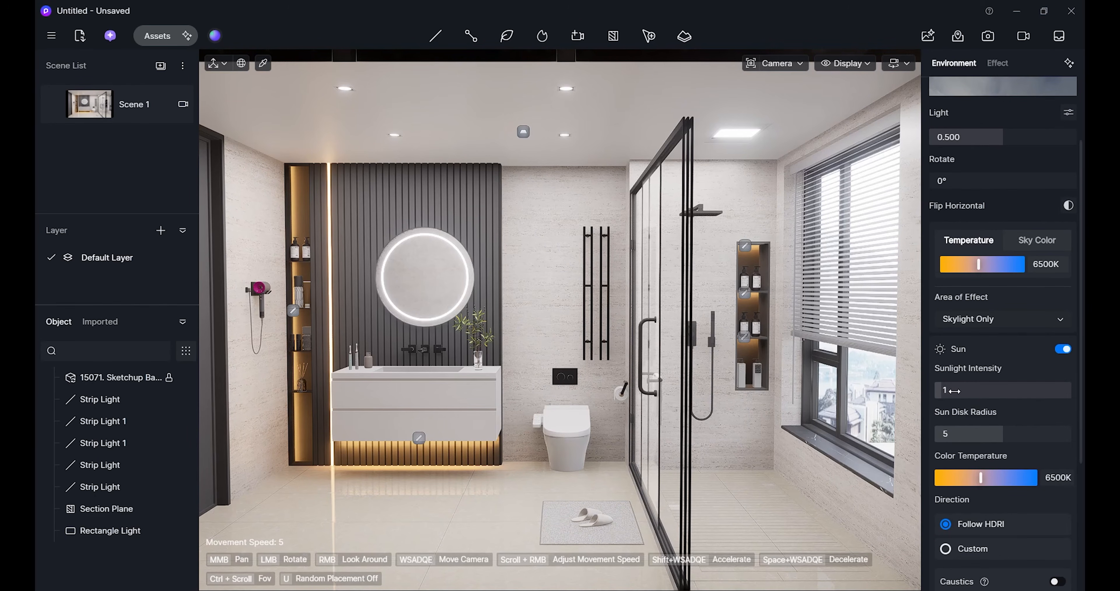
scroll(954, 390, down, 2)
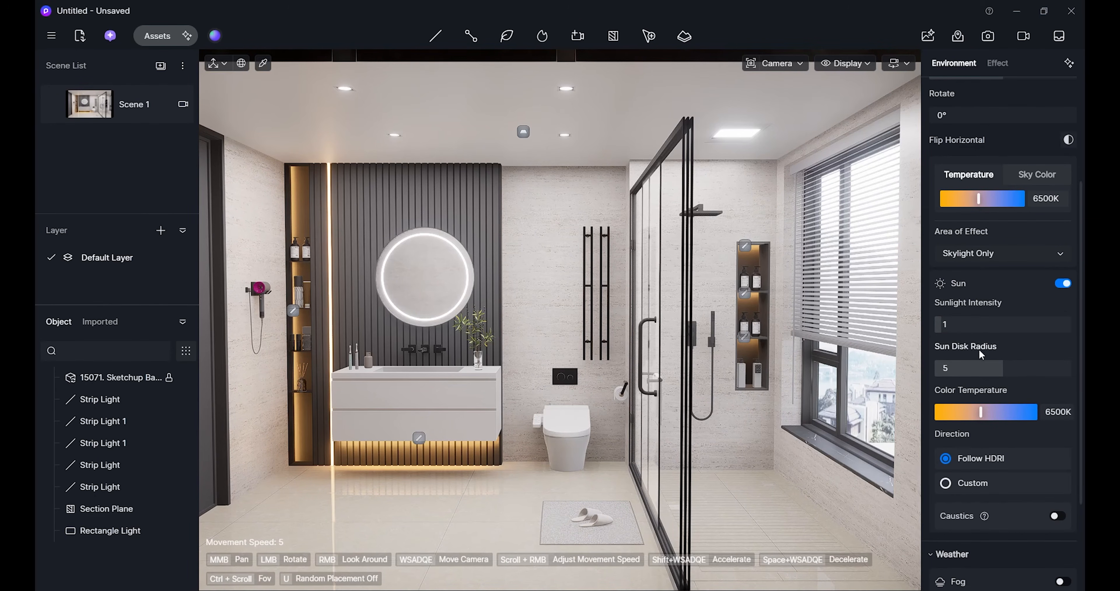
Switch the sun direction to Custom with an altitude of 19 and an azimuth of 133.
click(949, 485)
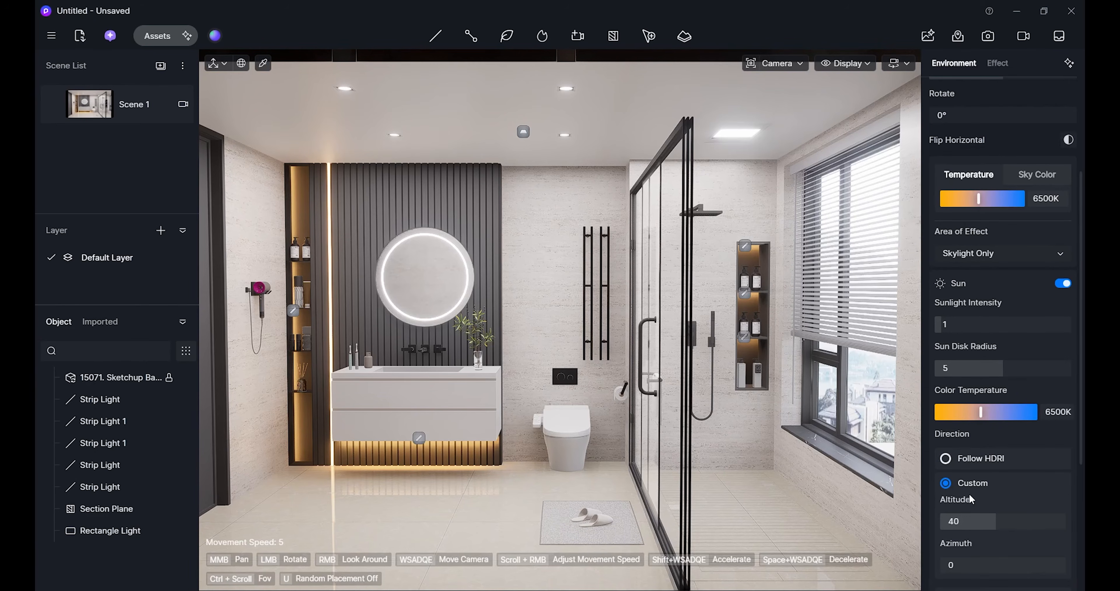
scroll(970, 500, down, 2)
drag(994, 455, 966, 455)
drag(952, 499, 980, 501)
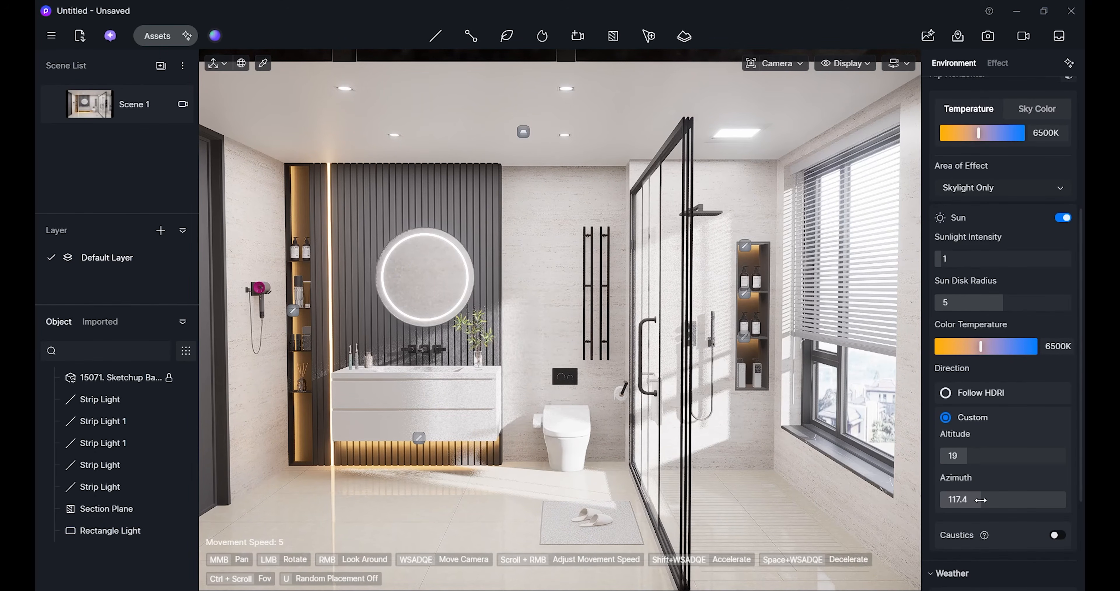
drag(980, 499, 986, 500)
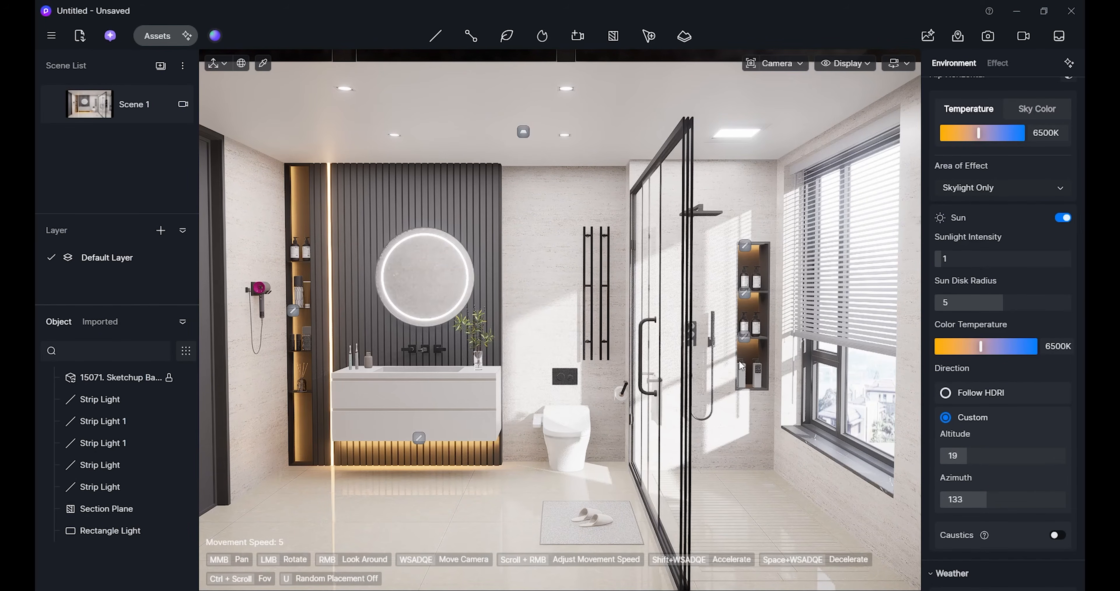
Set the sunlight intensity to 0.5 and the sun disk radius to 7.8, and update Scene 1.
click(969, 256)
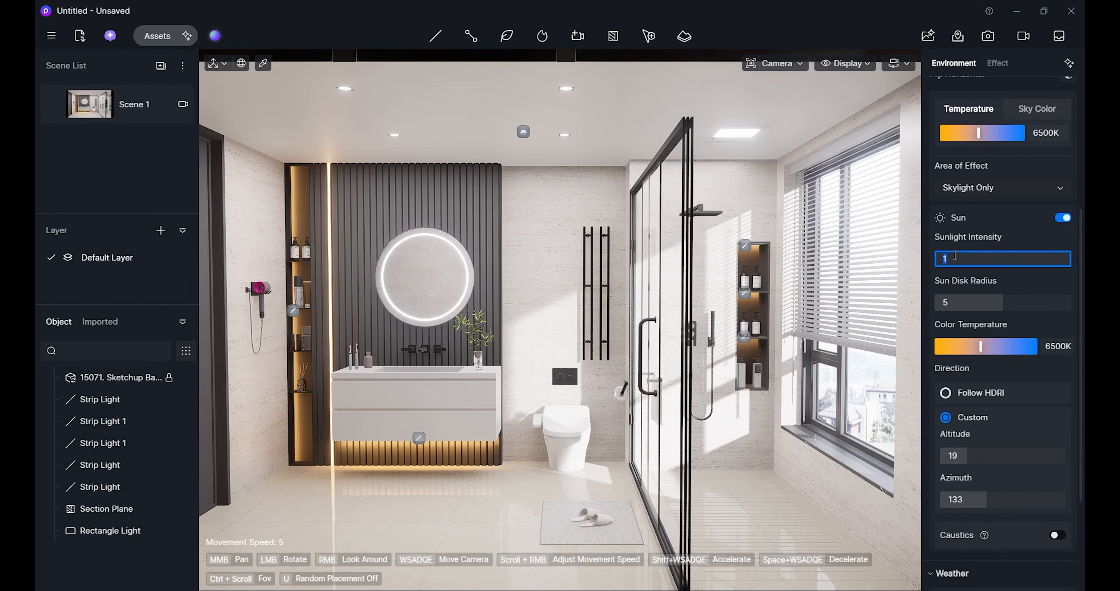
key(Return)
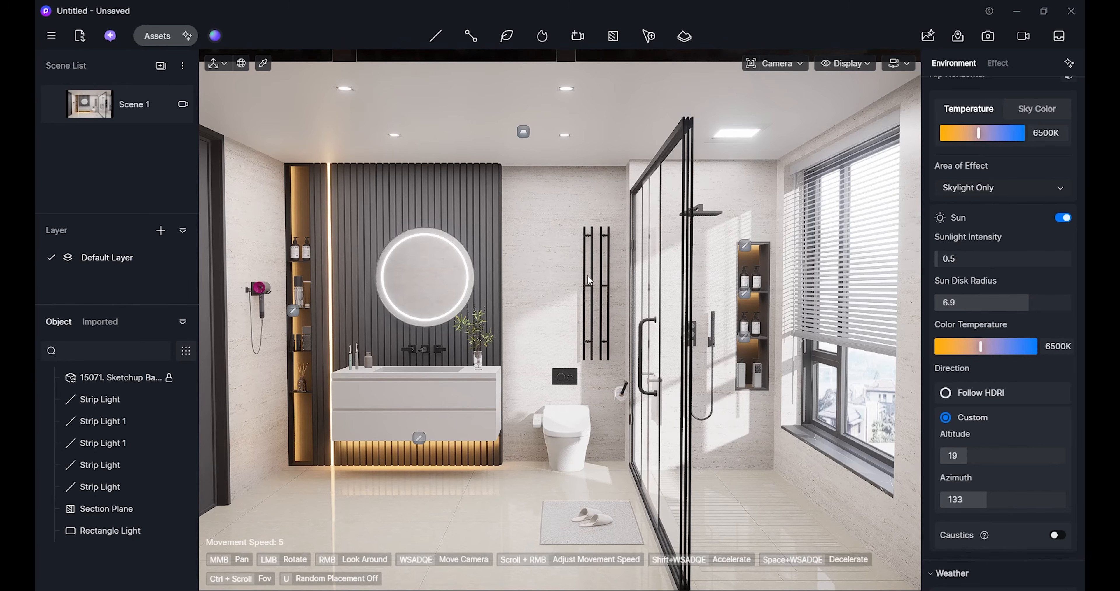
drag(1017, 302, 1032, 304)
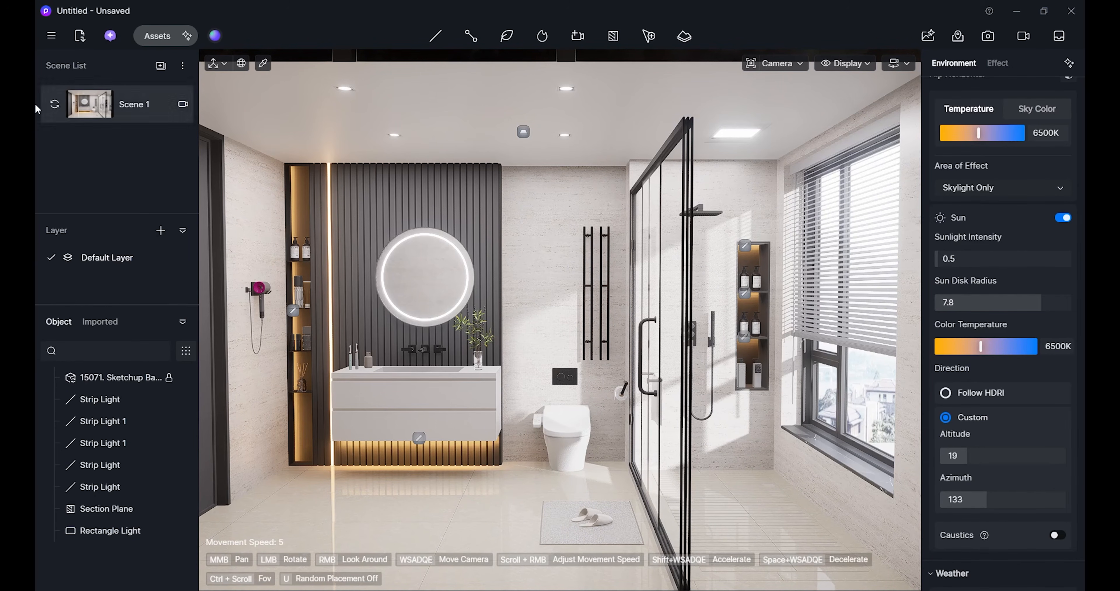
click(89, 104)
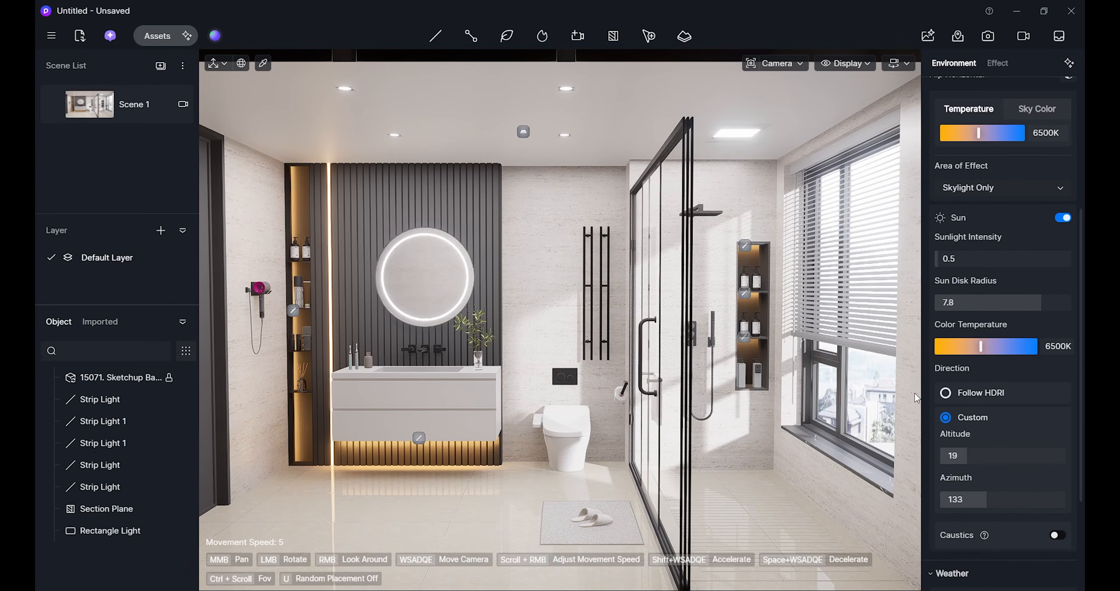
Set the sun's altitude to 30.3 and azimuth to 129.1, and update Scene 1.
drag(969, 457, 981, 455)
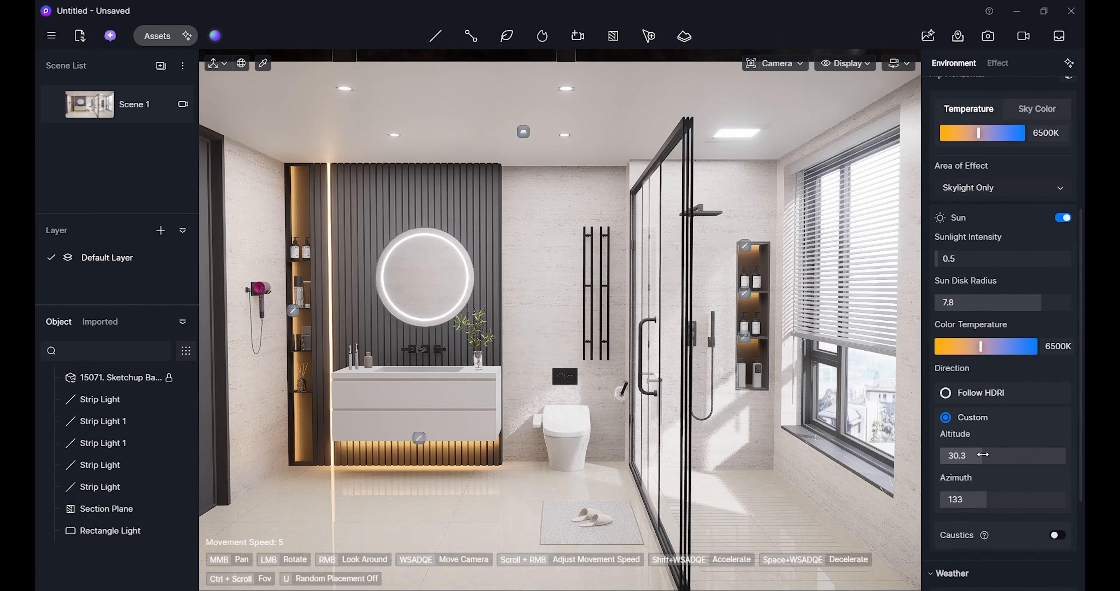
drag(985, 499, 985, 501)
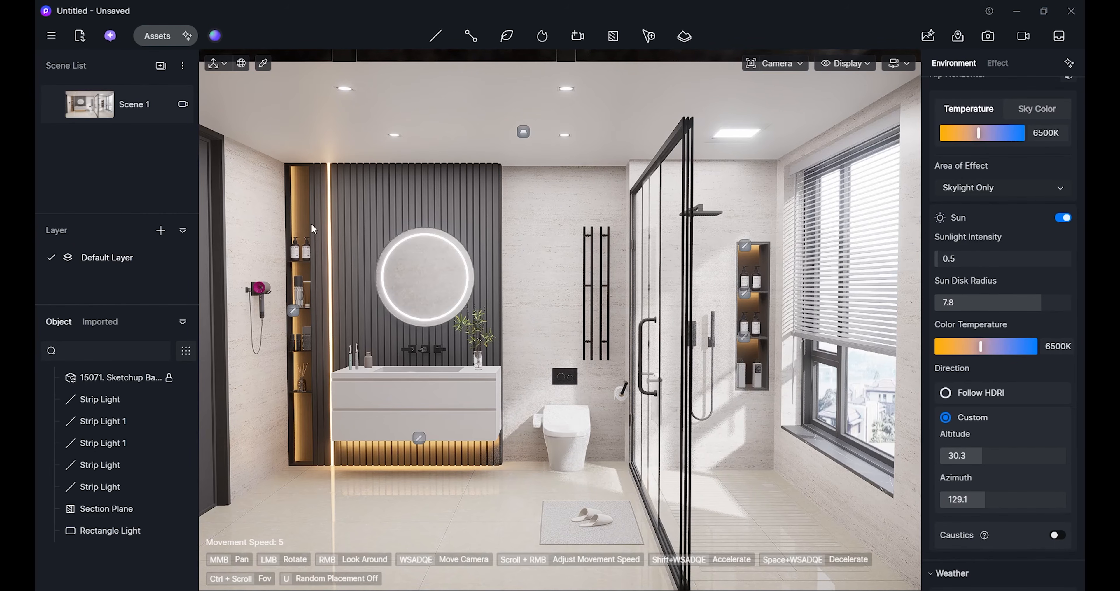
click(57, 106)
click(85, 115)
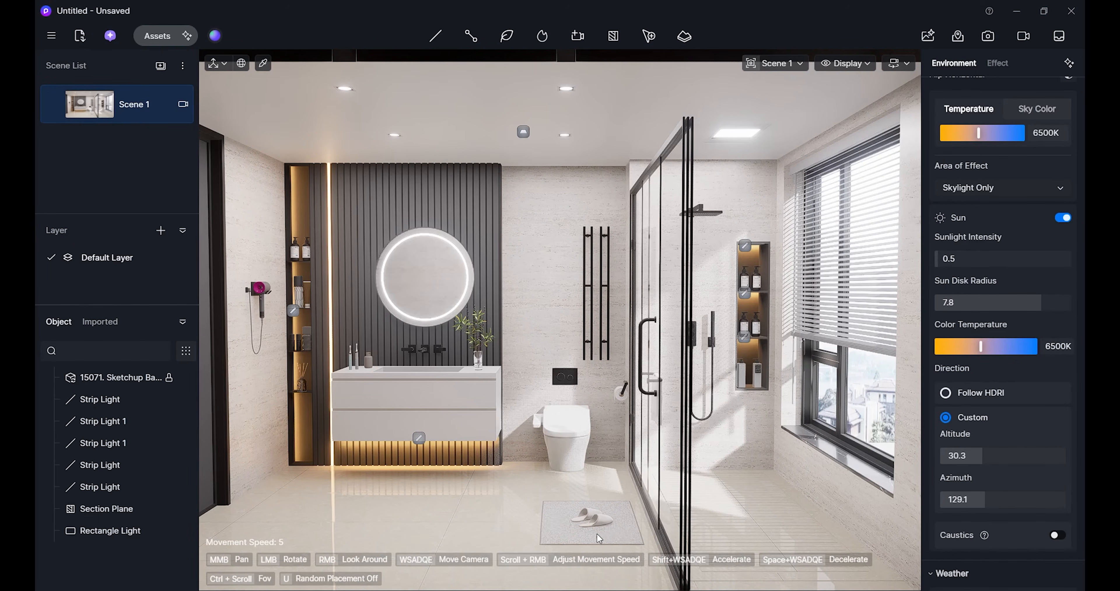
Pick the toilet paper roll's material beside the toilet and change its material template to Cloth.
key(w)
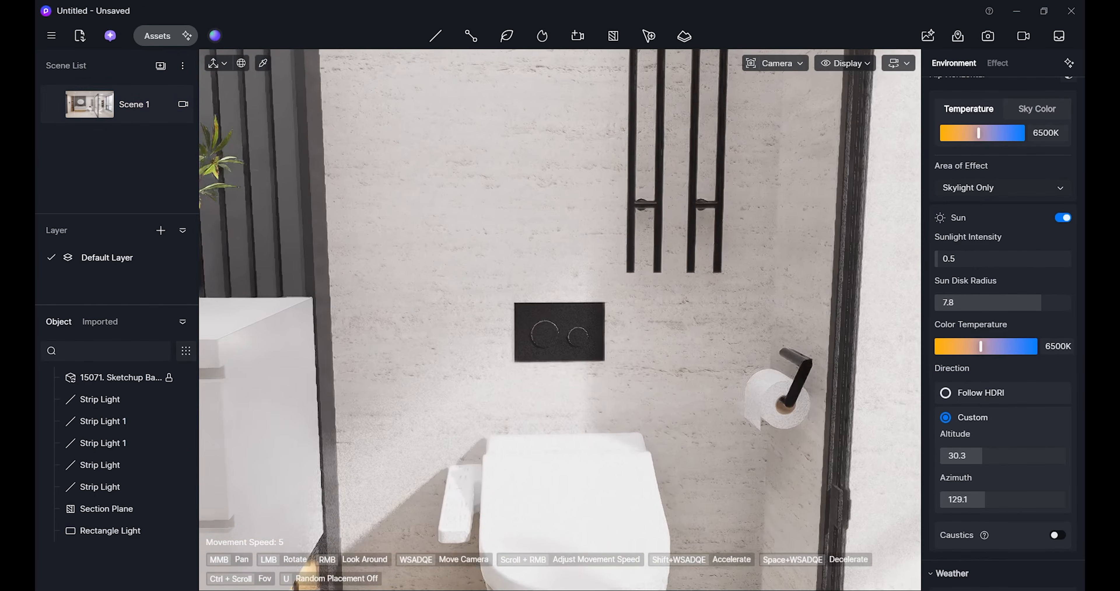
right_drag(560, 319, 687, 376)
key(a)
right_drag(547, 422, 580, 431)
key(i)
click(643, 277)
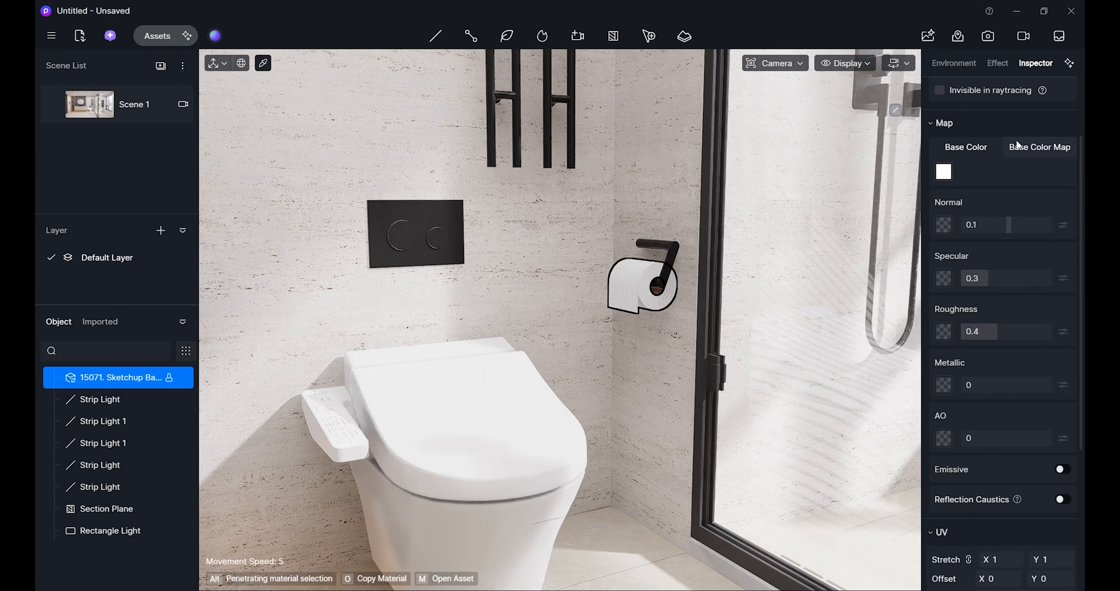
scroll(1020, 136, up, 3)
click(1009, 155)
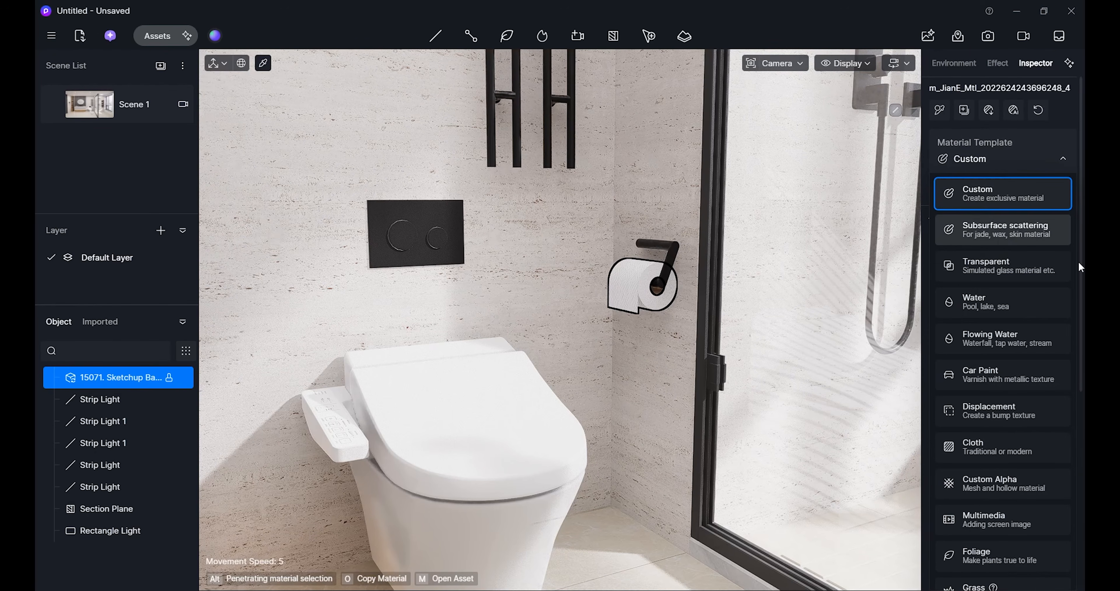
click(986, 453)
Pick the floor mat's material under the slippers and change its material template to Cloth.
right_drag(600, 300, 621, 337)
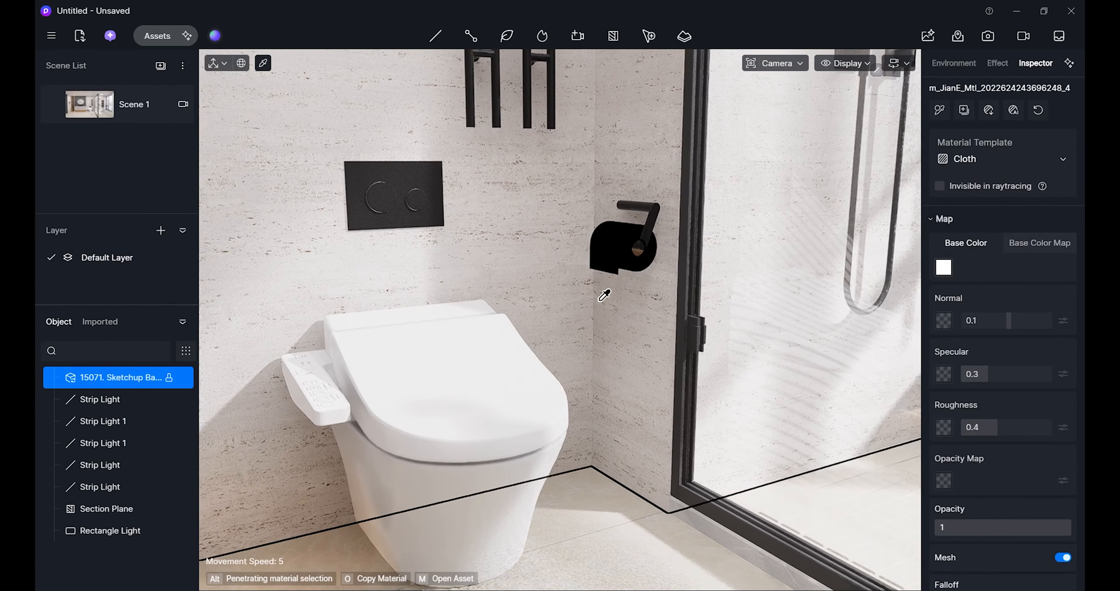
scroll(612, 275, up, 3)
scroll(612, 275, down, 5)
mouse_move(613, 275)
right_down()
mouse_move(617, 344)
mouse_move(637, 370)
mouse_move(627, 278)
right_up()
scroll(627, 278, up, 3)
click(629, 289)
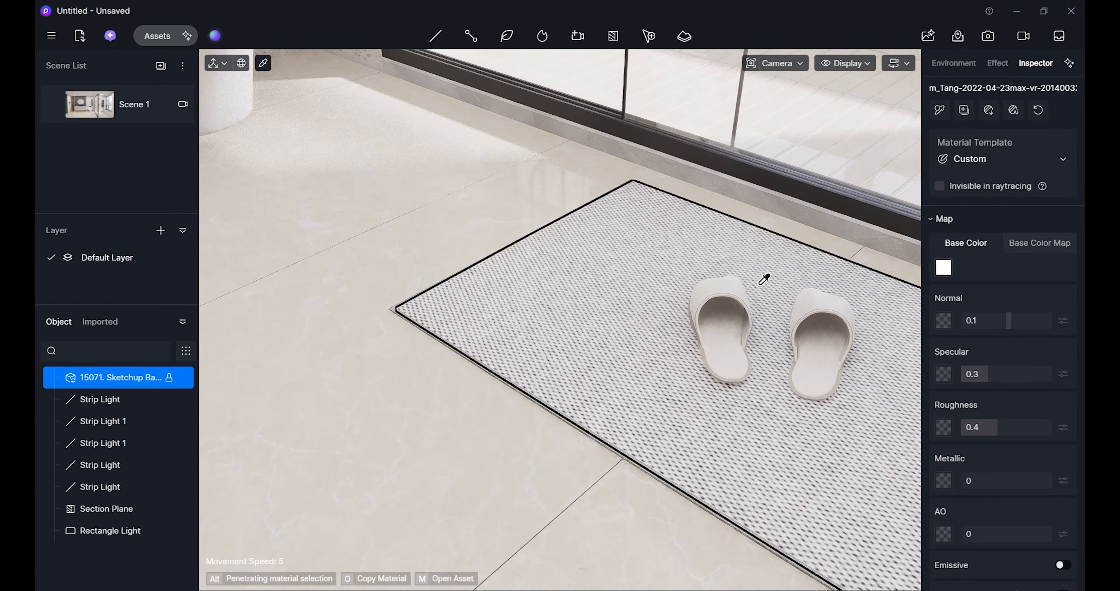
click(990, 164)
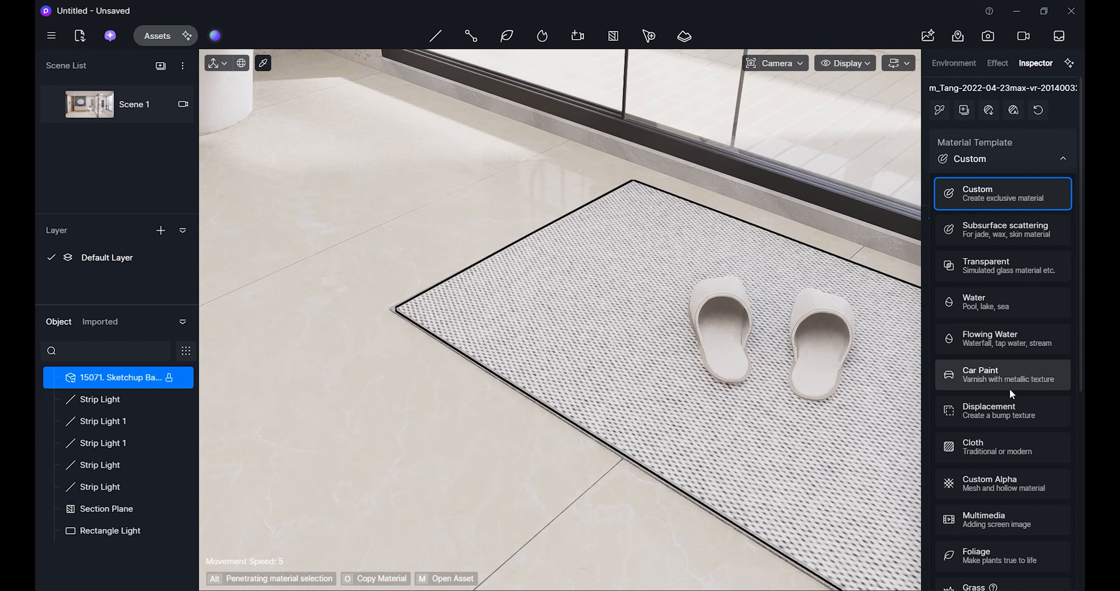
click(994, 448)
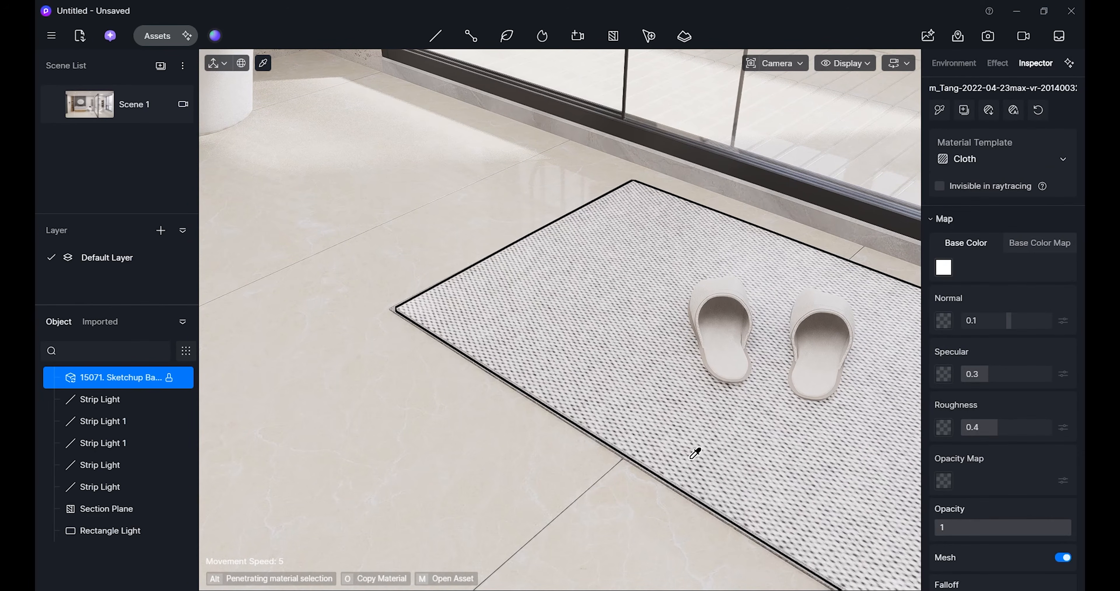
Copy the cream-colored floor tile material onto the grey threshold under the shower glass, and return to Scene 1.
mouse_move(599, 335)
right_down()
mouse_move(513, 337)
mouse_move(469, 311)
mouse_move(578, 282)
mouse_move(700, 277)
mouse_move(610, 319)
right_up()
key(Escape)
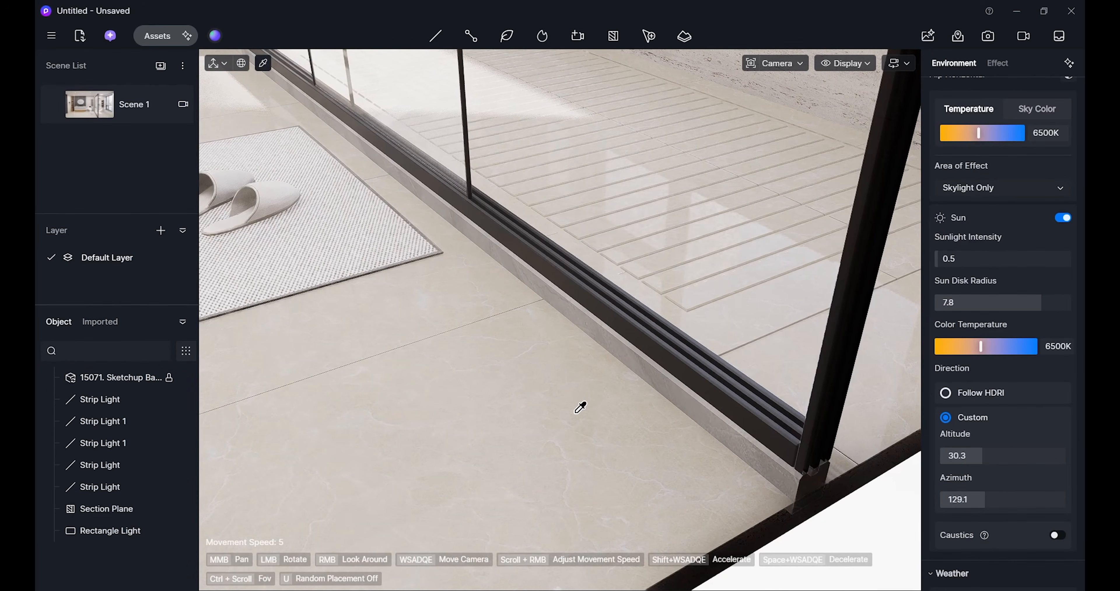
click(585, 410)
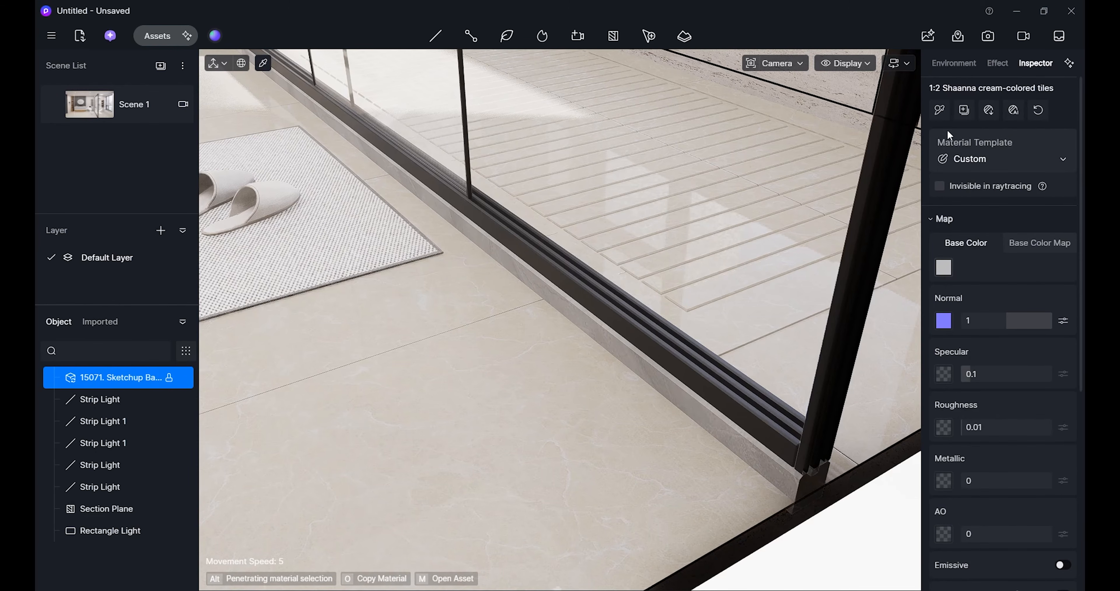
click(939, 110)
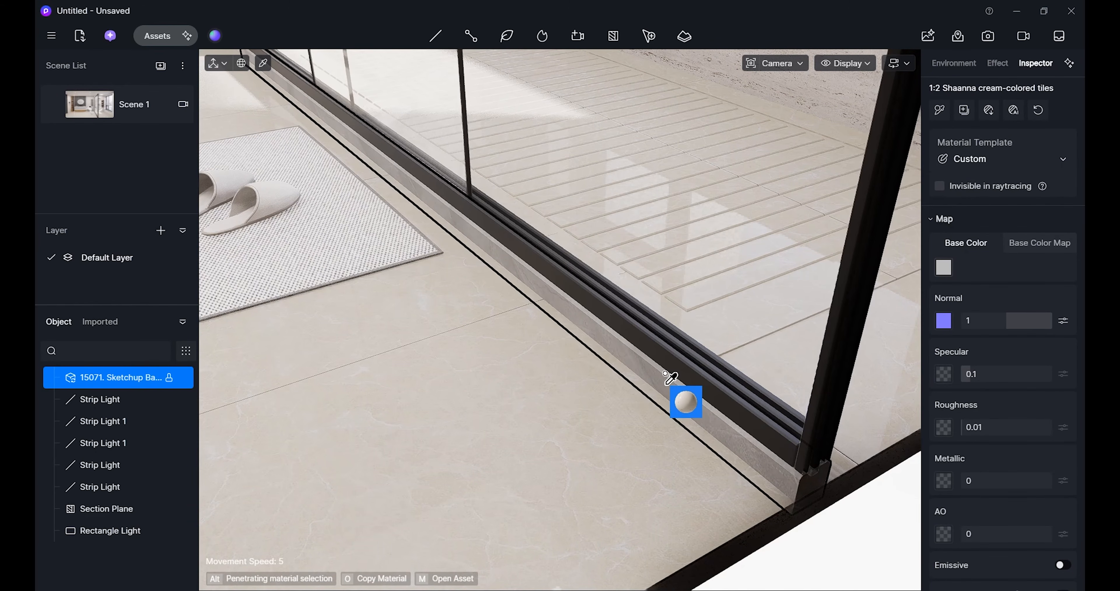
key(Escape)
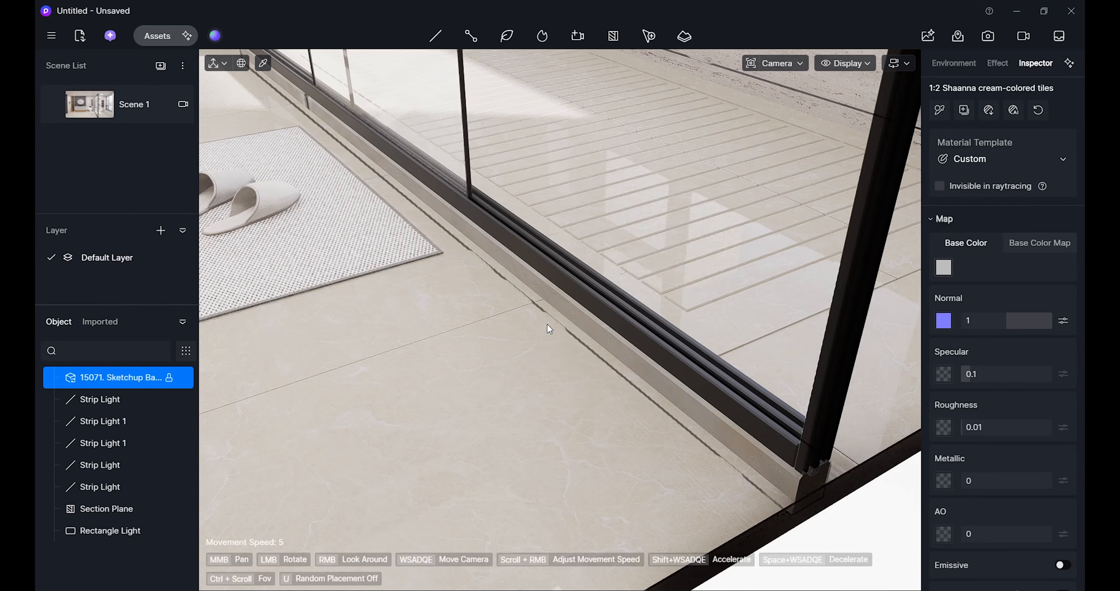
right_drag(585, 411, 352, 220)
click(133, 114)
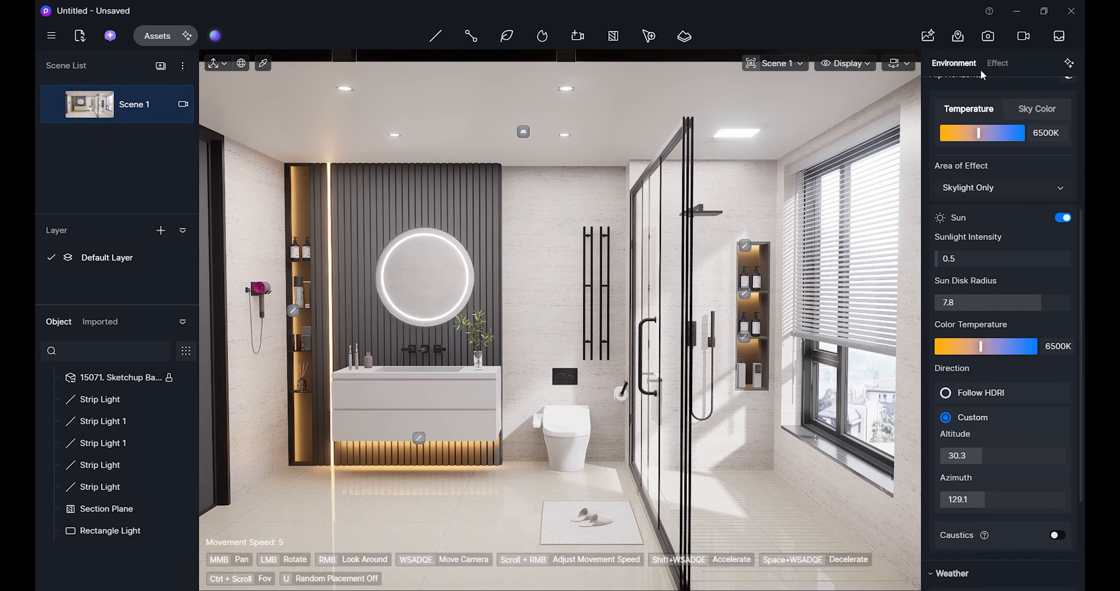
In the post-processing effects, set exposure to -0.02, highlight local exposure to 0.1 and shadow local exposure to 0.15.
click(995, 66)
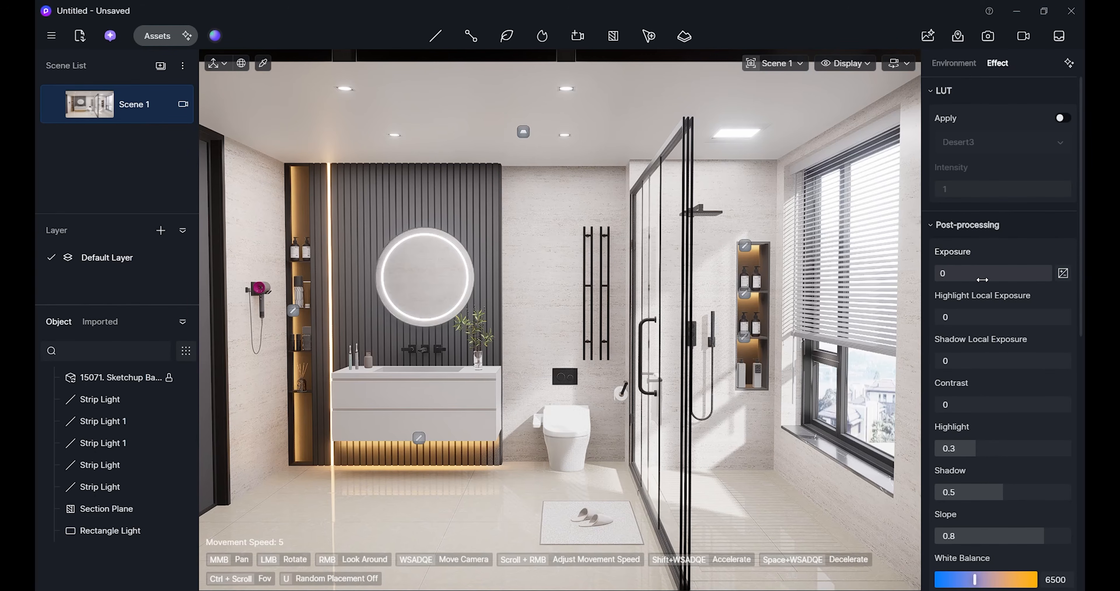
drag(998, 278, 996, 278)
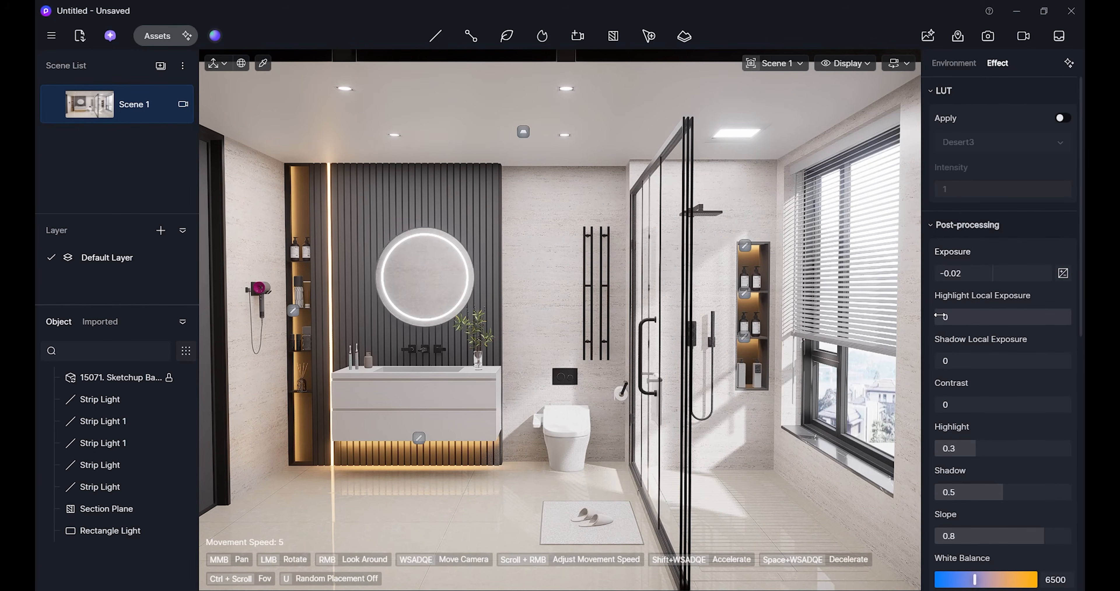
drag(988, 310, 1012, 317)
mouse_move(978, 363)
mouse_down()
mouse_move(1018, 362)
mouse_move(986, 362)
mouse_up()
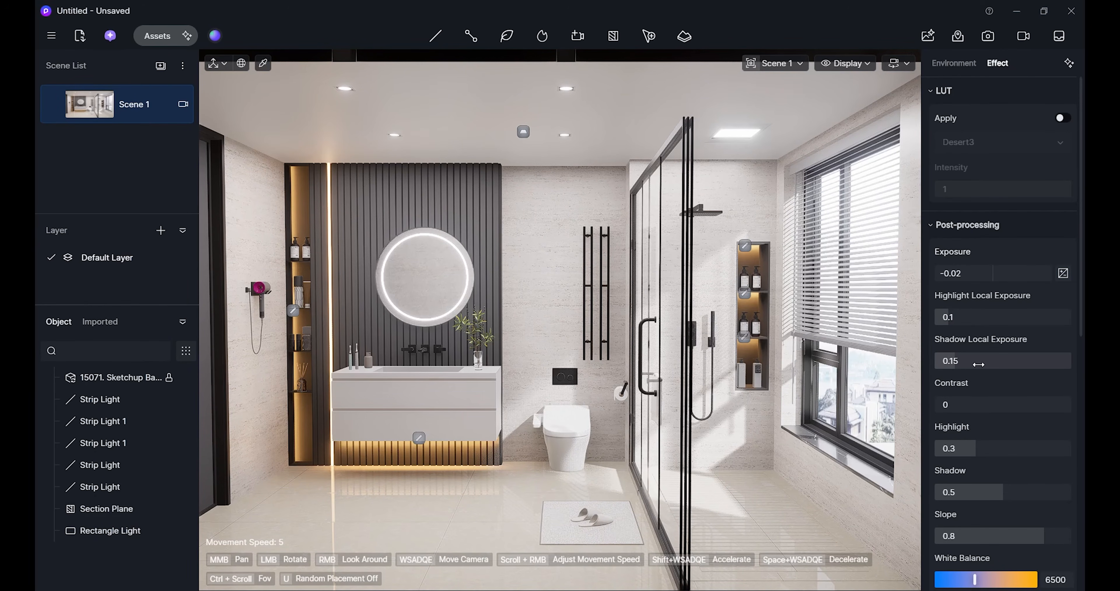
Set the contrast to 0.11, highlight to 0.1, shadow to 0.55, slope to 0.82 and white balance to 6673.
drag(960, 407, 968, 409)
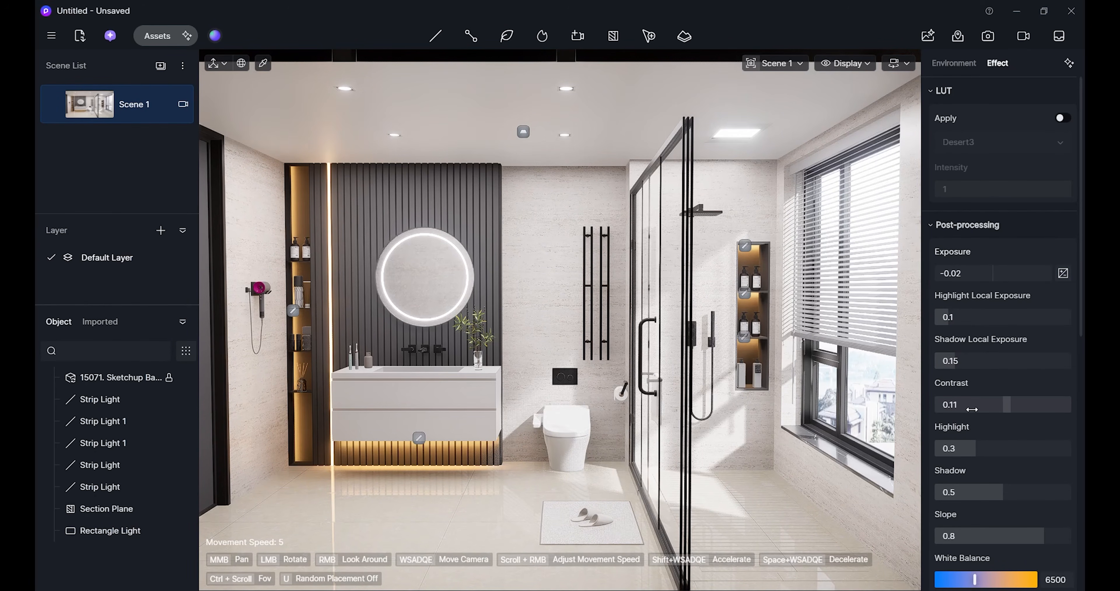
drag(981, 447, 953, 461)
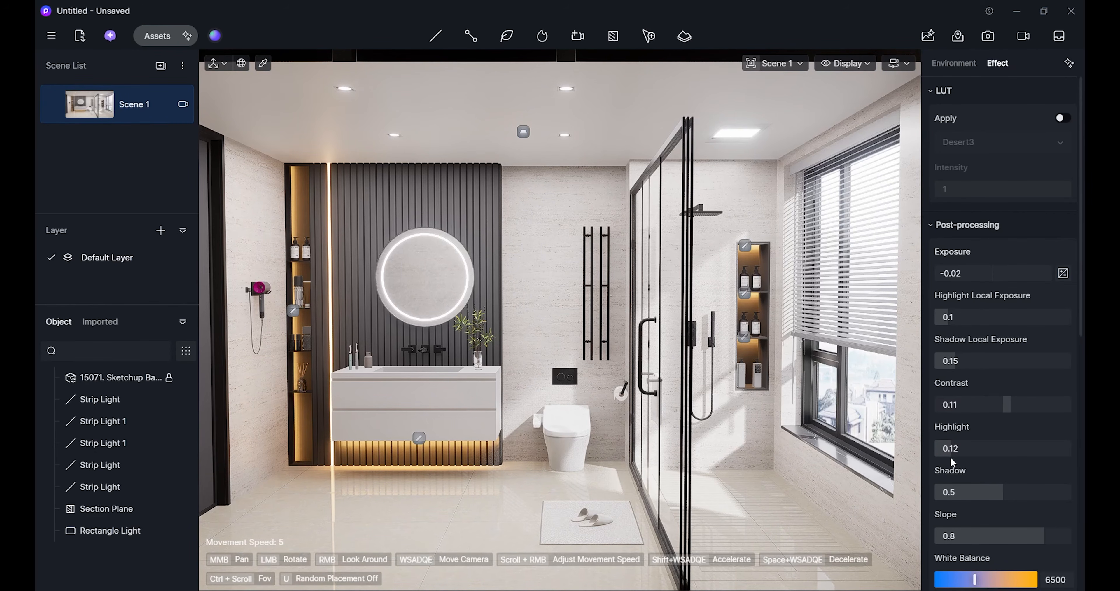
mouse_move(1000, 495)
mouse_down()
mouse_move(1035, 496)
mouse_move(1009, 498)
mouse_up()
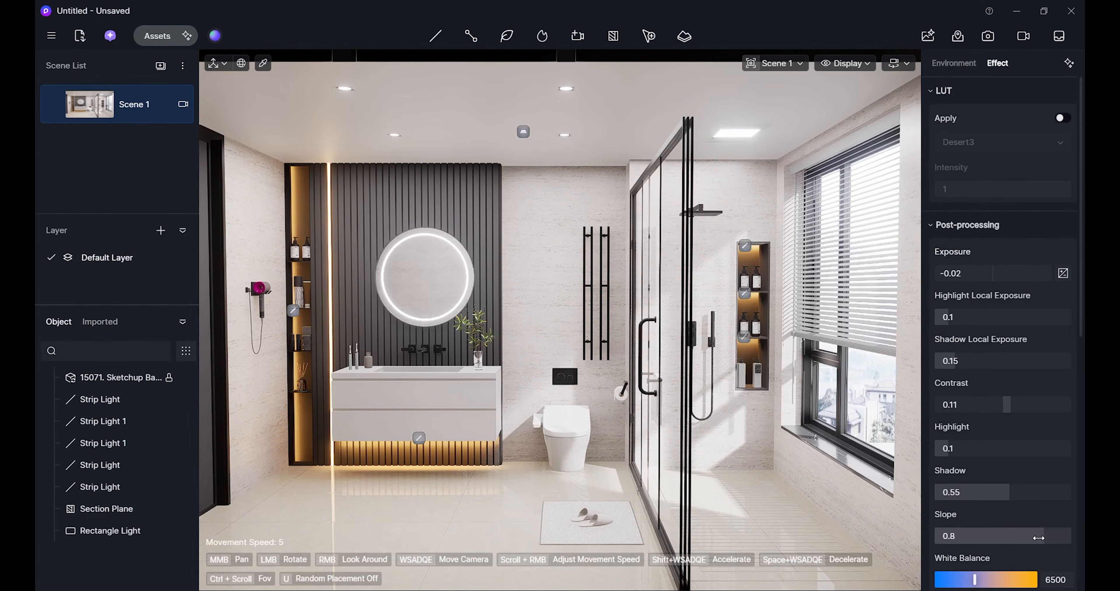
scroll(1041, 538, down, 1)
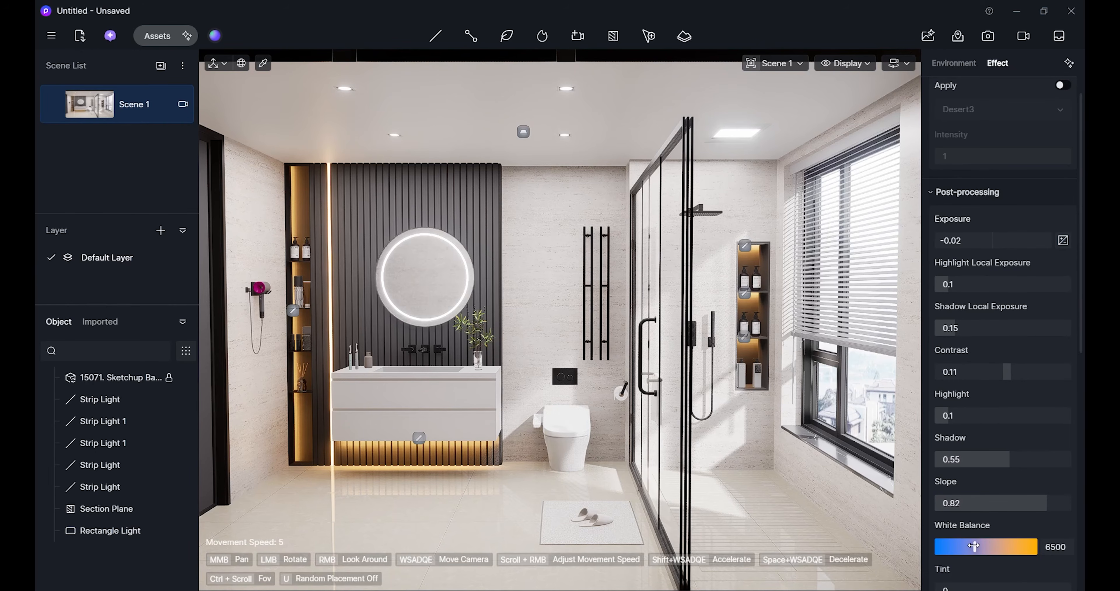
drag(976, 546, 986, 546)
Select the under-vanity and shelf strip lights together and raise their color temperature.
click(418, 440)
ctrl+click(293, 310)
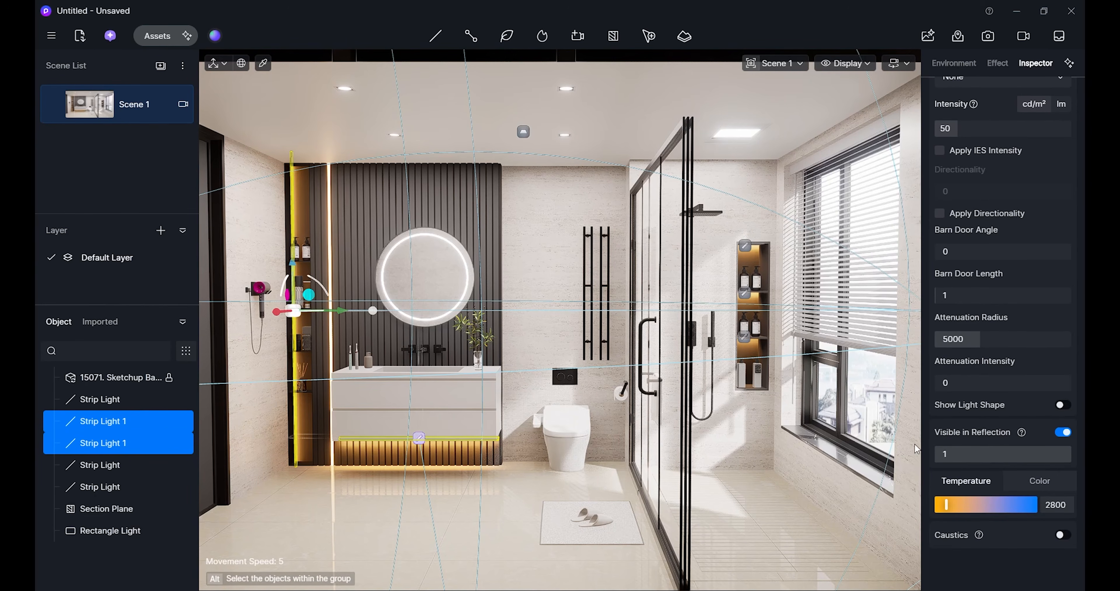
click(1056, 506)
text(34)
key(Escape)
Set the post-processing saturation to 0.13.
scroll(1000, 504, down, 5)
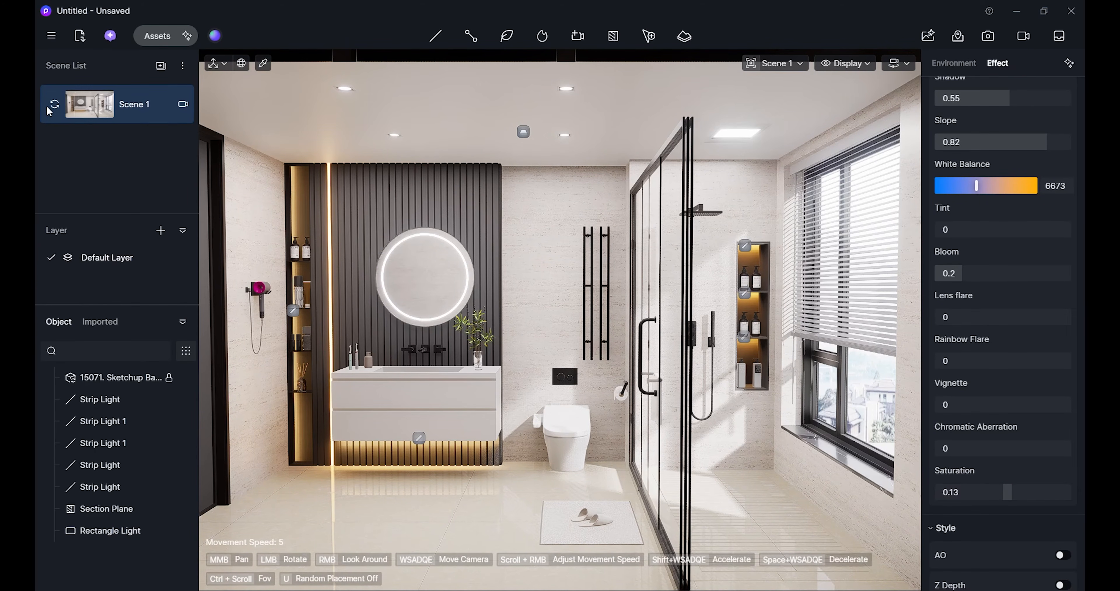
Update Scene 1 with the current look, then move the camera closer to the vanity in two-point perspective.
click(53, 108)
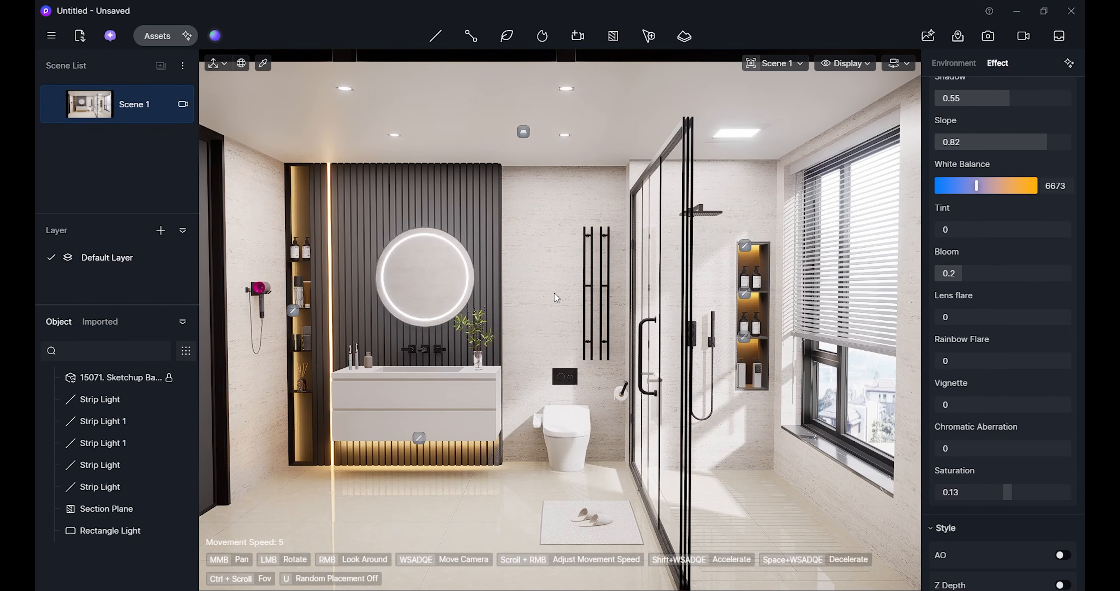
middle_drag(541, 293, 520, 275)
scroll(559, 275, up, 1)
scroll(559, 276, up, 1)
mouse_move(520, 275)
right_down()
mouse_move(485, 269)
mouse_move(500, 272)
right_up()
middle_drag(521, 272, 556, 267)
click(750, 69)
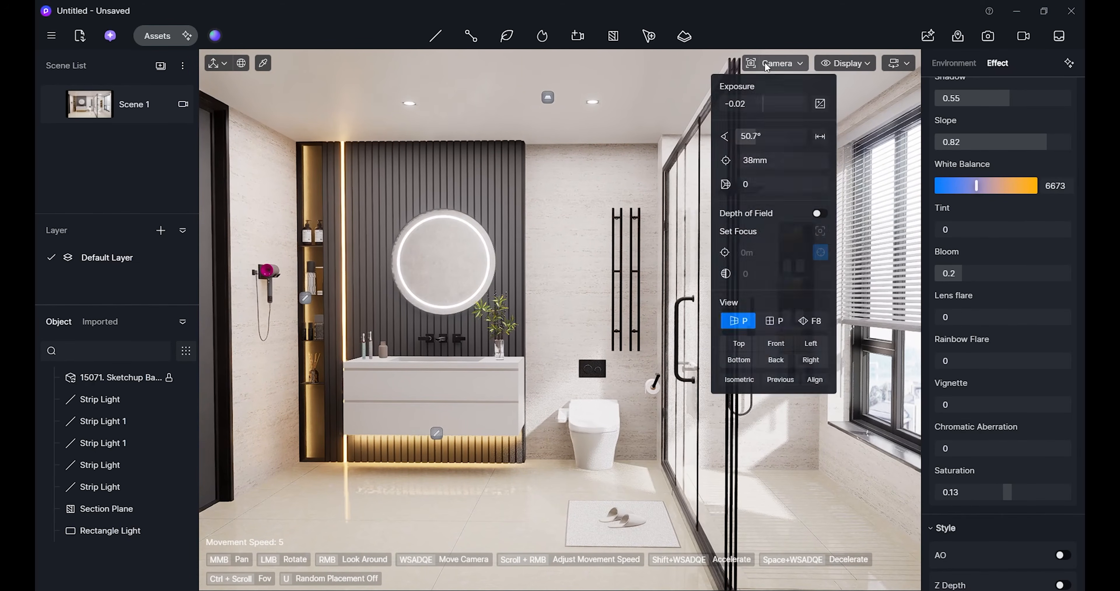
click(809, 329)
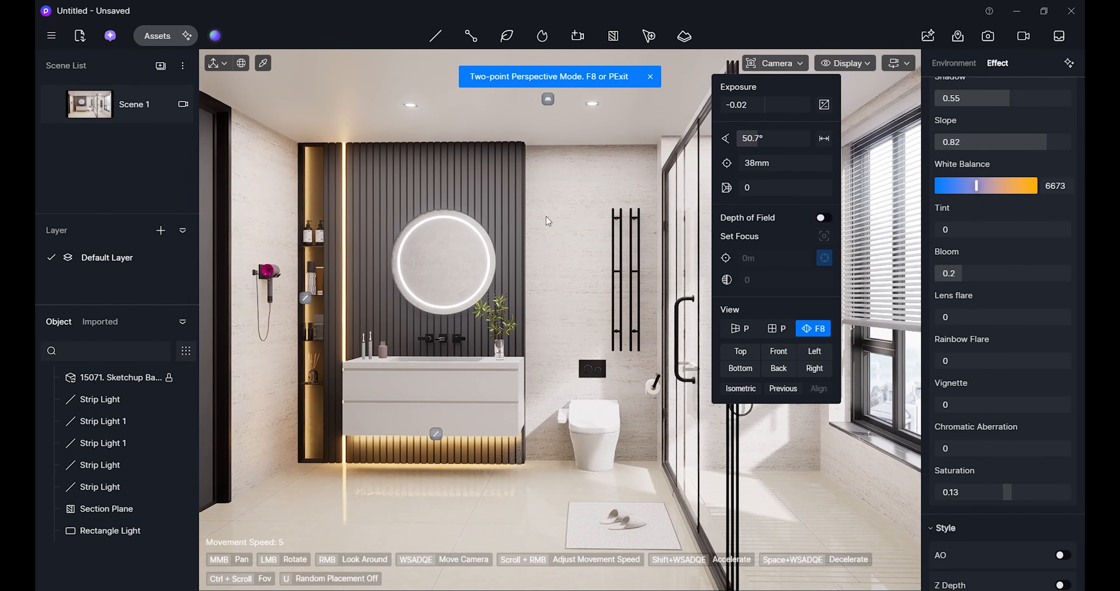
Show the composition grid over the view and shift the camera sideways to balance the vanity and shower.
click(845, 63)
click(884, 108)
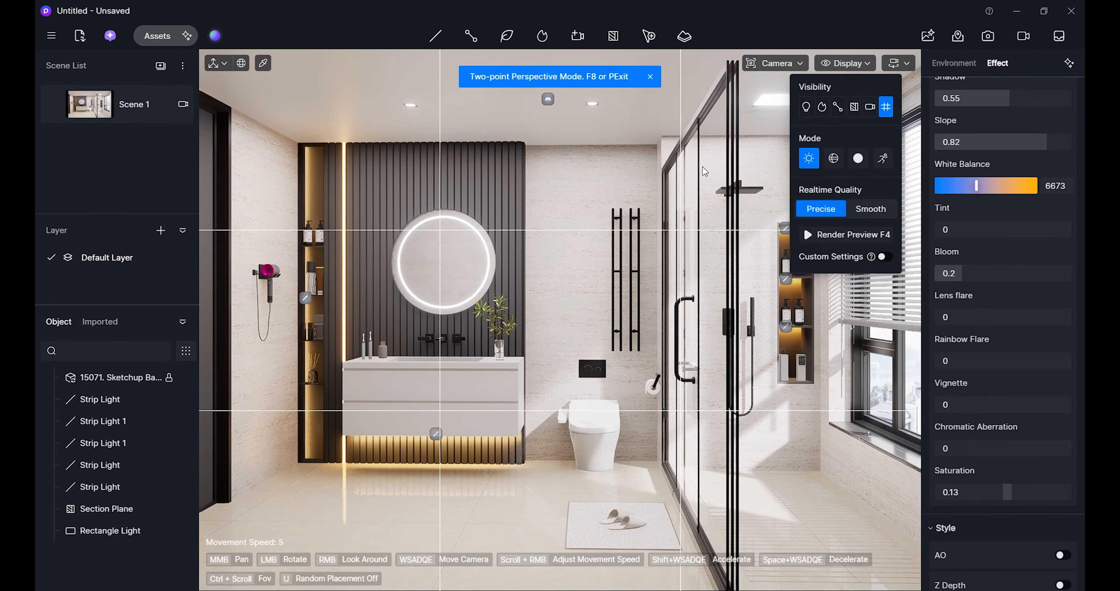
key(a)
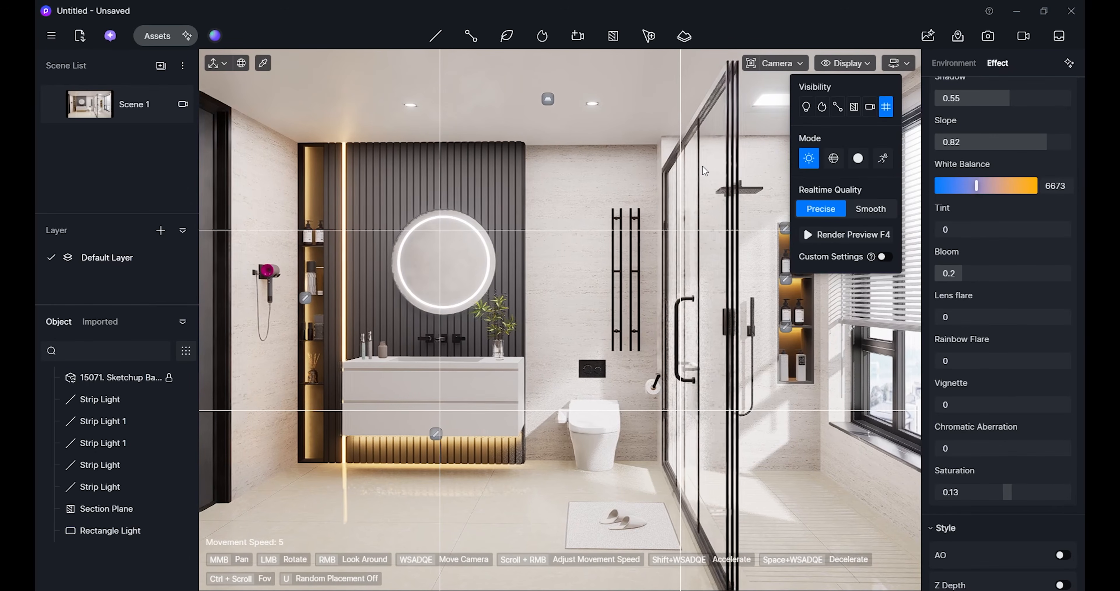
key(d)
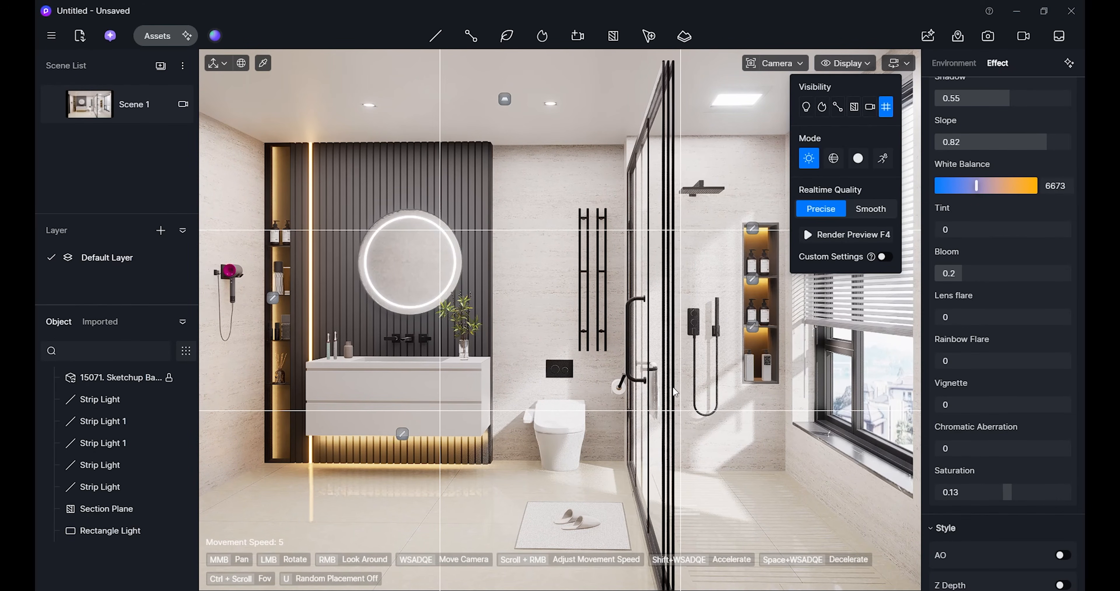
key(a)
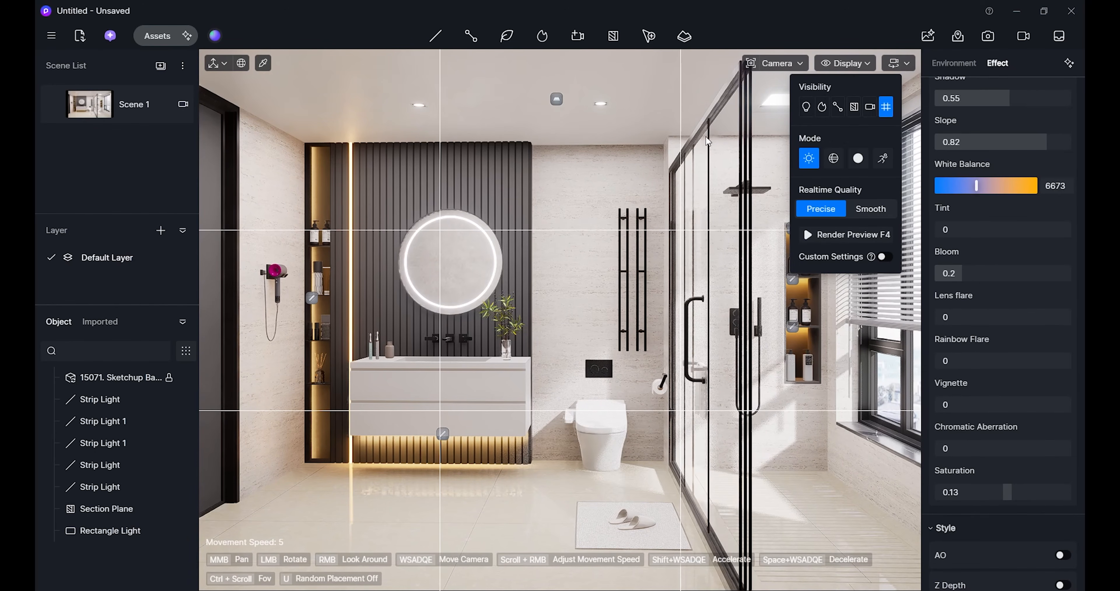
Set the camera's field of view to 48.7°, refine the framing and update Scene 1 with it.
click(770, 63)
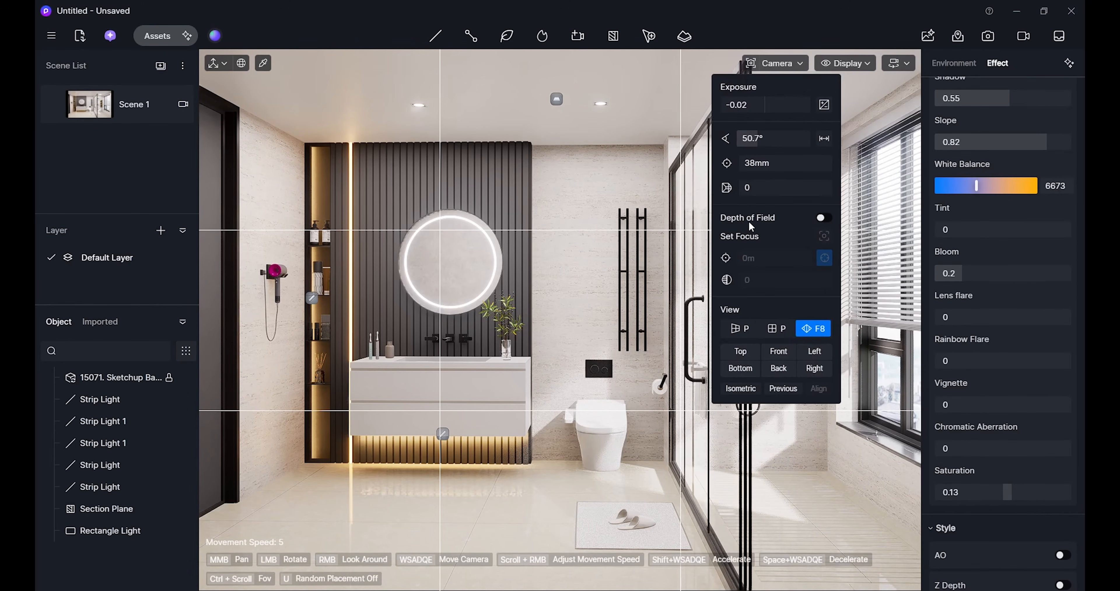
drag(761, 139, 760, 140)
click(615, 179)
right_drag(615, 179, 625, 179)
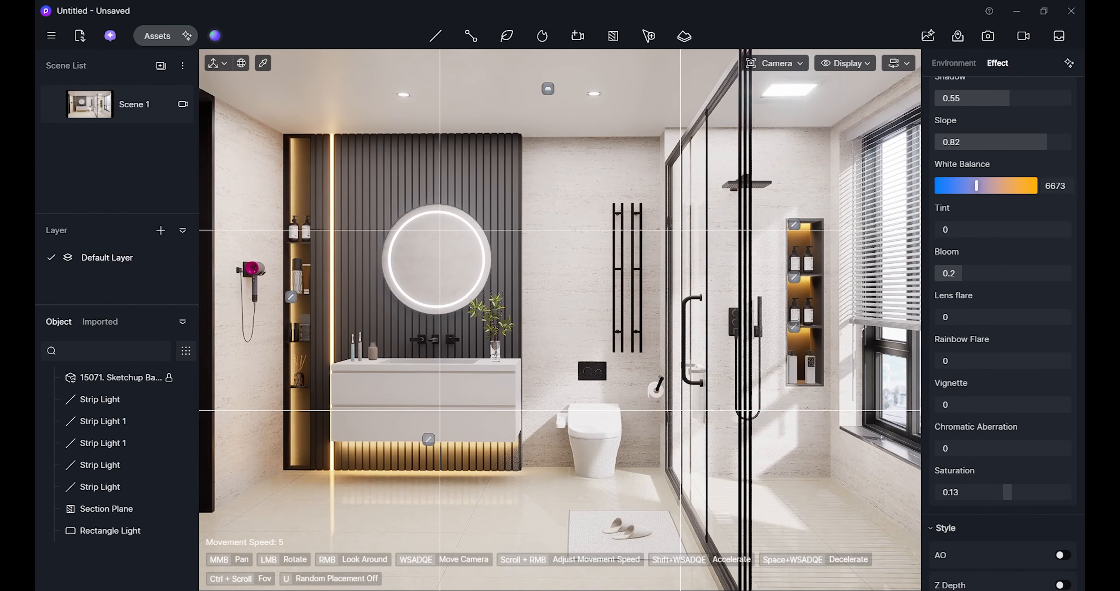
scroll(559, 320, down, 1)
scroll(560, 320, down, 2)
scroll(560, 320, up, 1)
scroll(611, 176, up, 1)
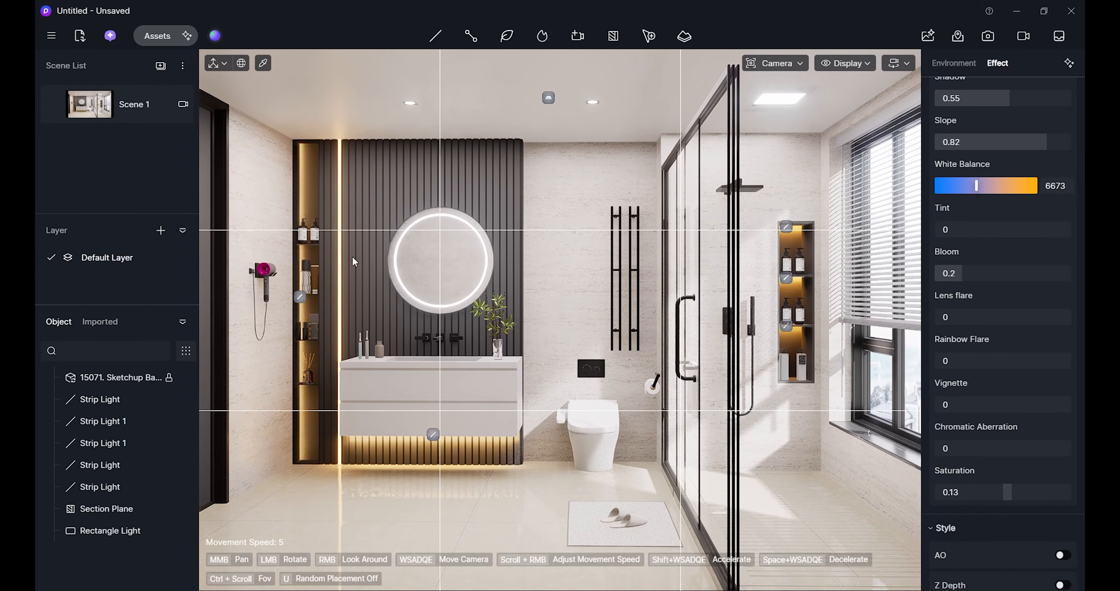
click(51, 109)
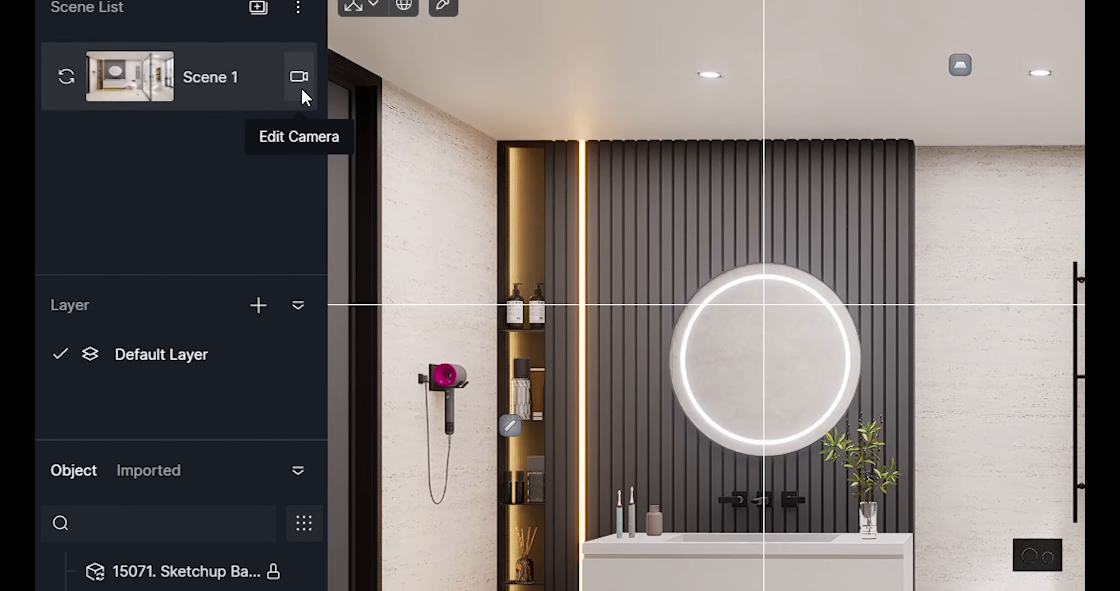
Set the Scene 1 camera's aspect ratio to 16:9 and look through that camera at full view.
click(299, 77)
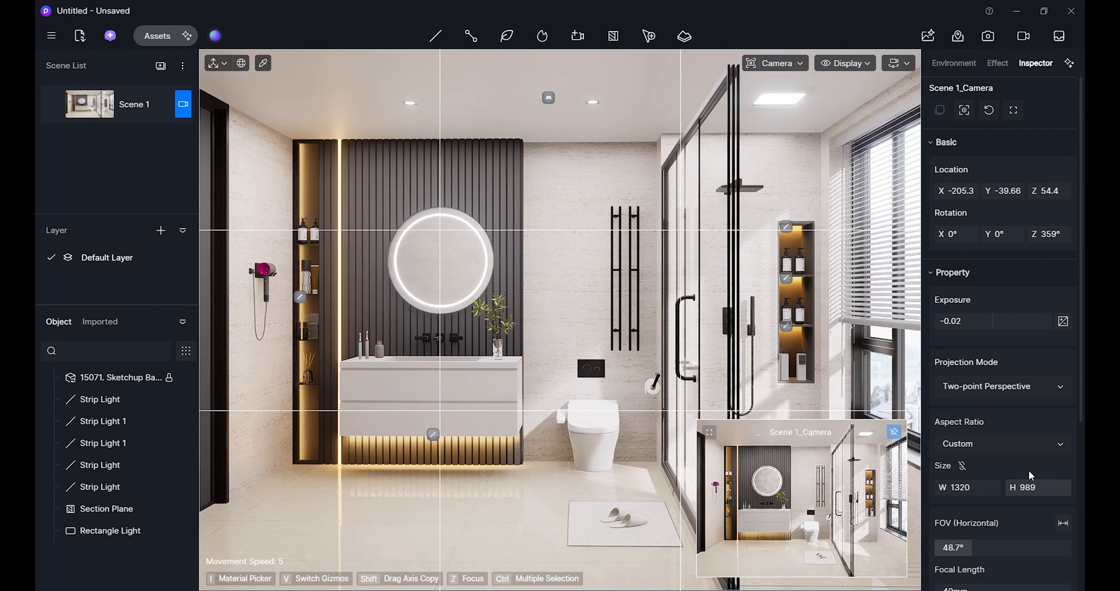
click(1030, 447)
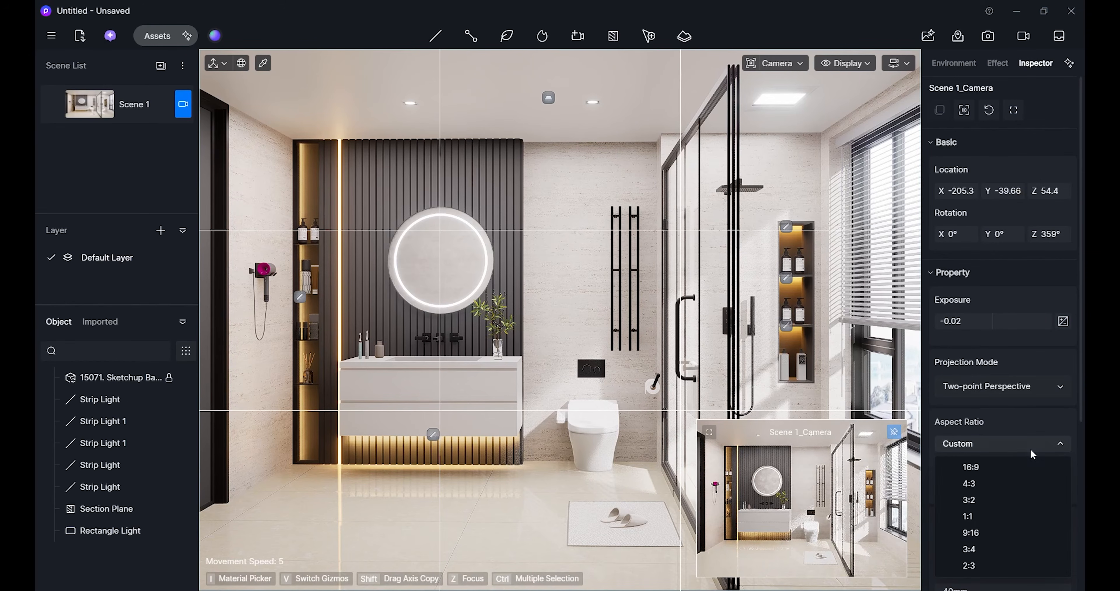
click(1005, 466)
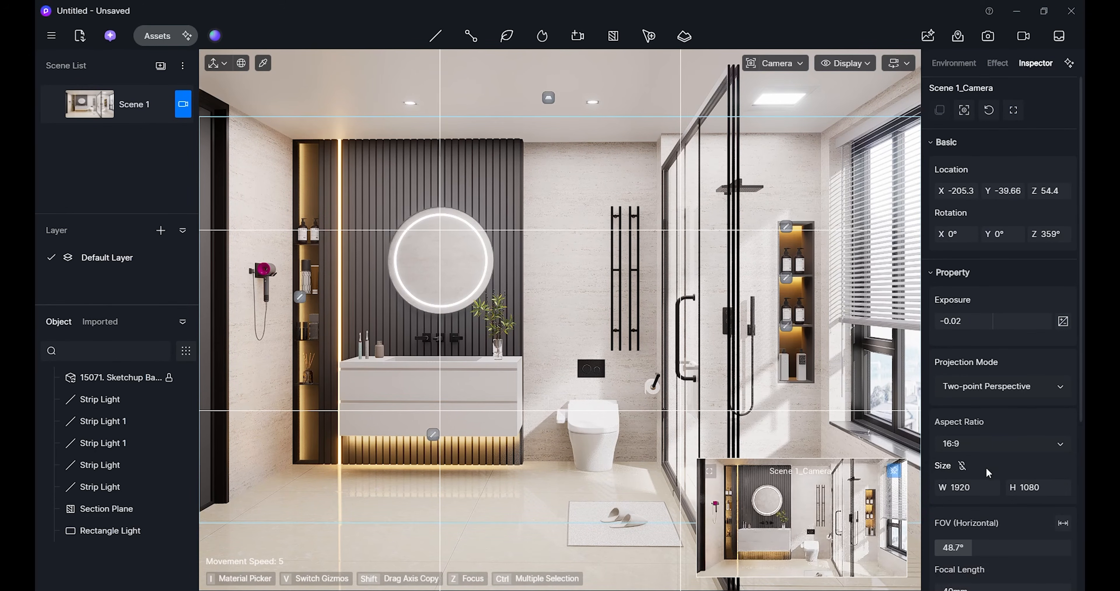
click(710, 472)
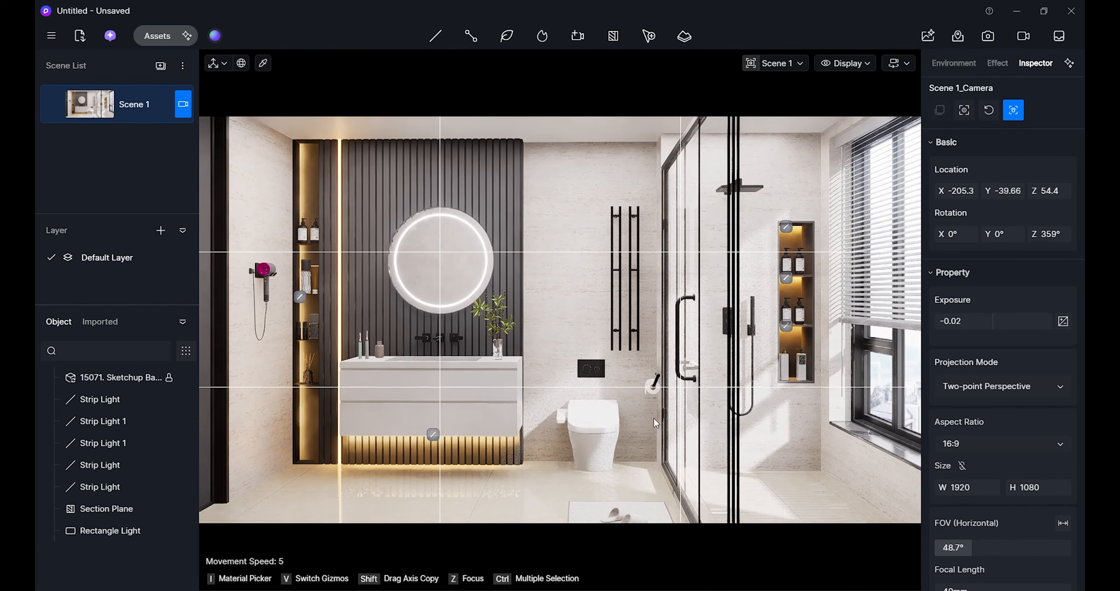
Move the Scene 1 camera back and slightly up to frame the door, vanity and shower, then update Scene 1.
scroll(556, 354, down, 3)
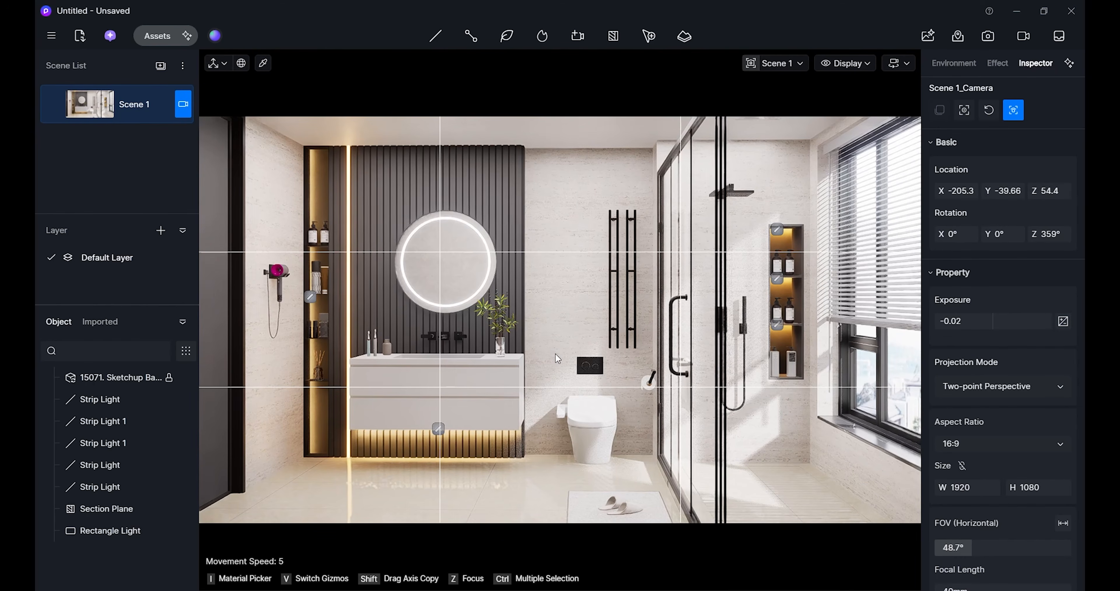
key(s)
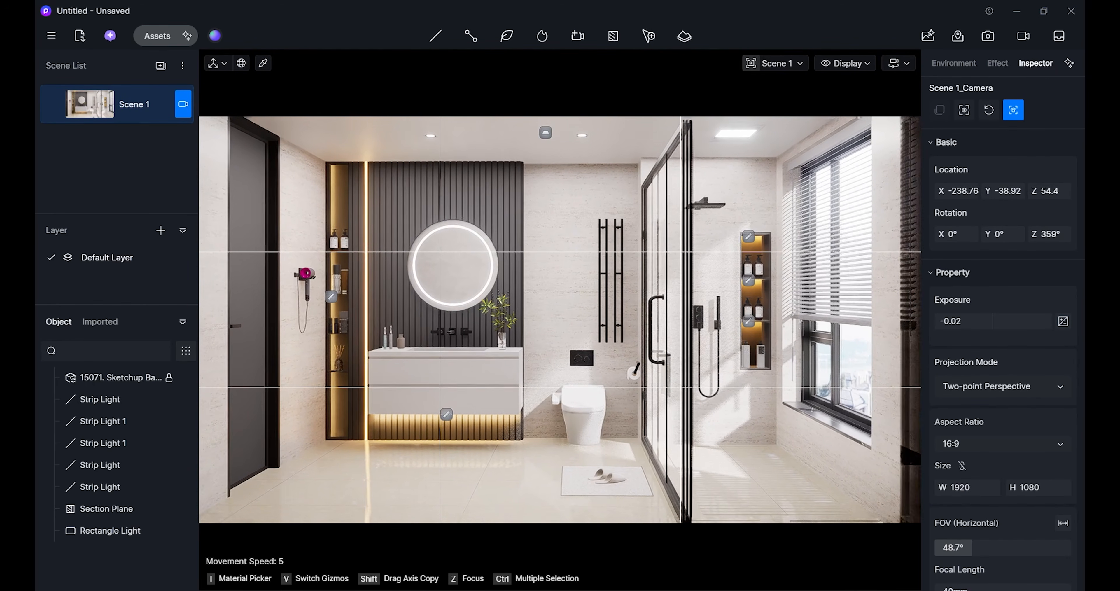
key(a)
scroll(563, 317, up, 2)
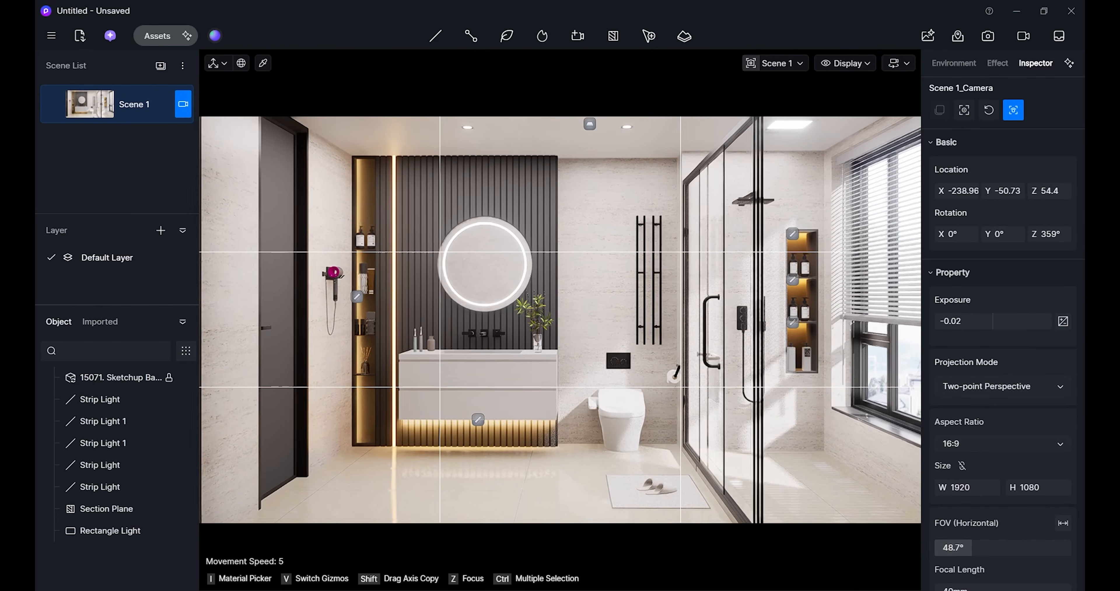
right_drag(560, 320, 566, 318)
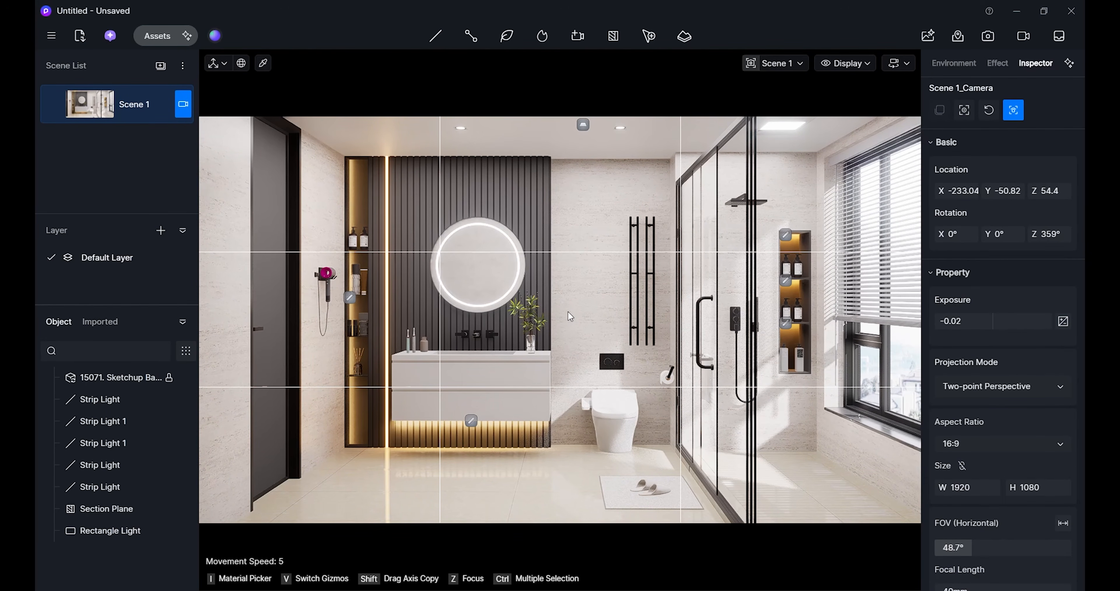
key(e)
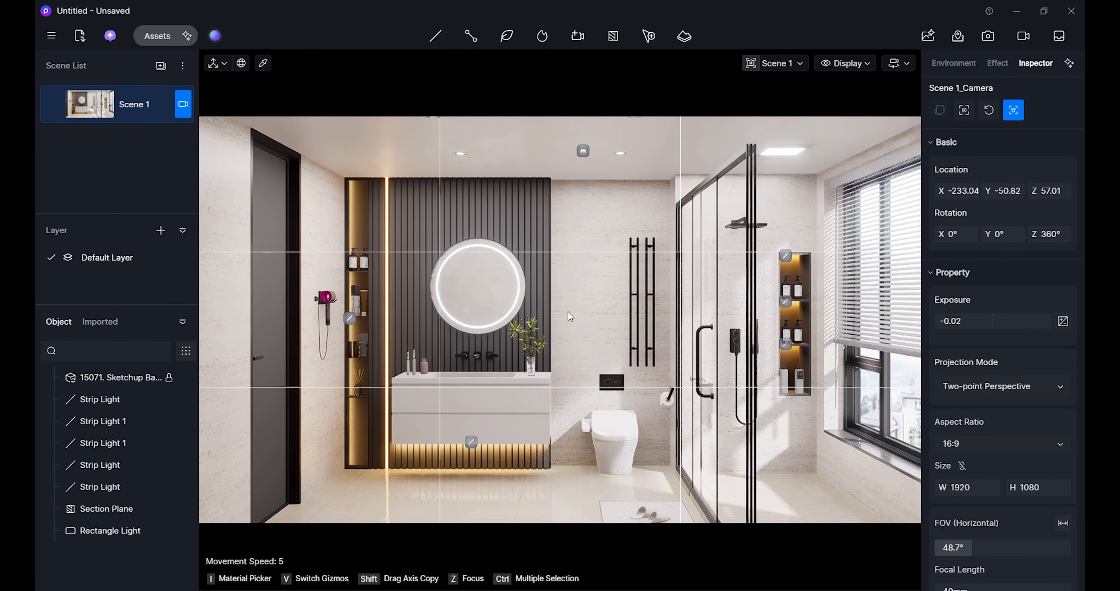
key(q)
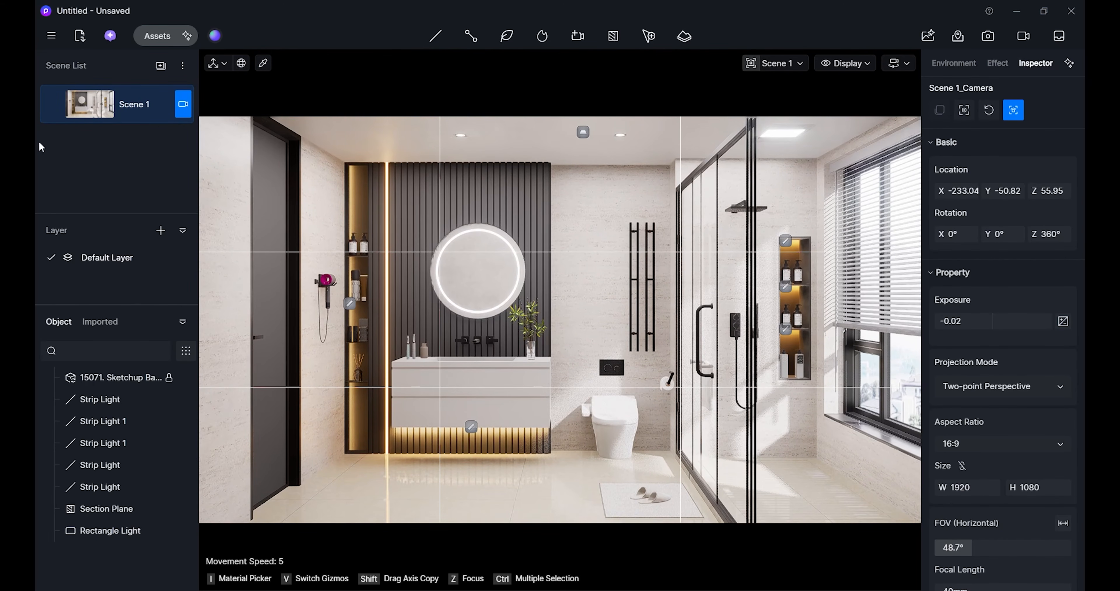
click(56, 107)
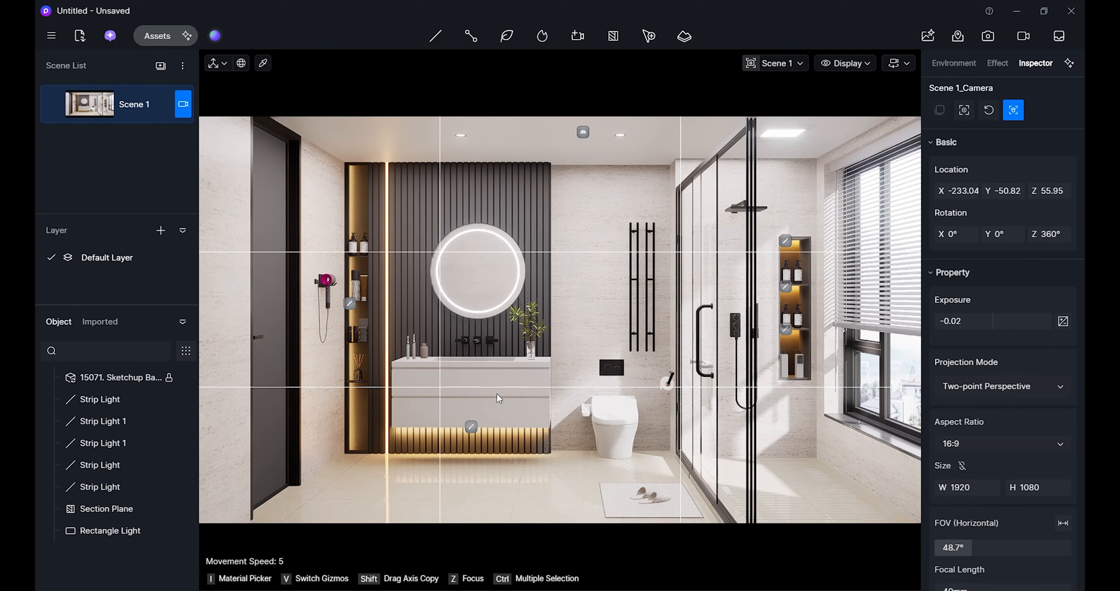
Add the Scene 1 view to the render queue as a 16:9 image at 4k, 3840 × 2160.
click(988, 37)
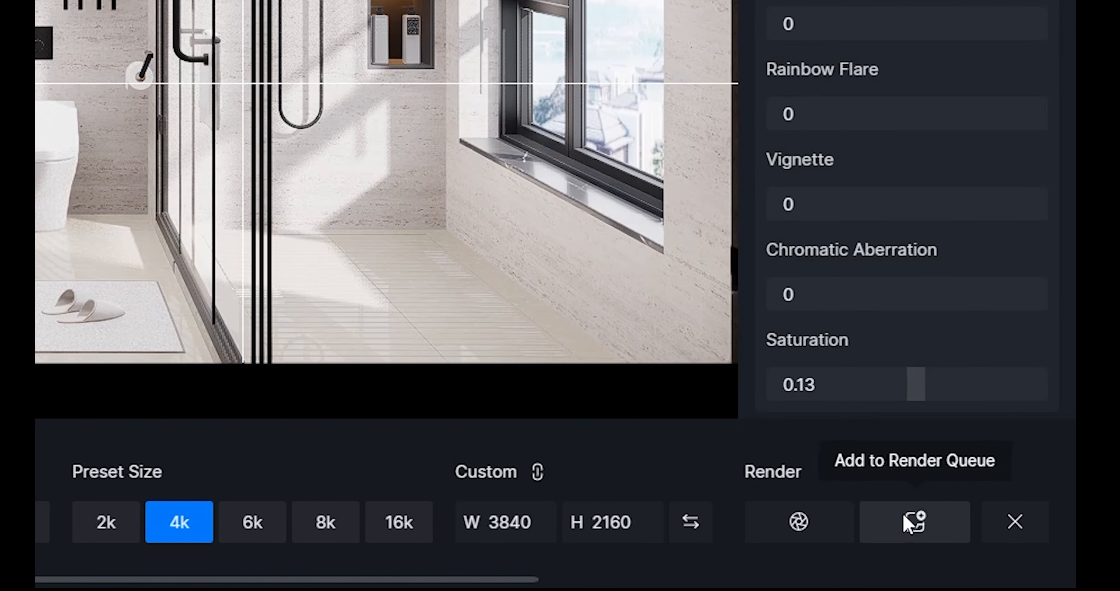
click(913, 521)
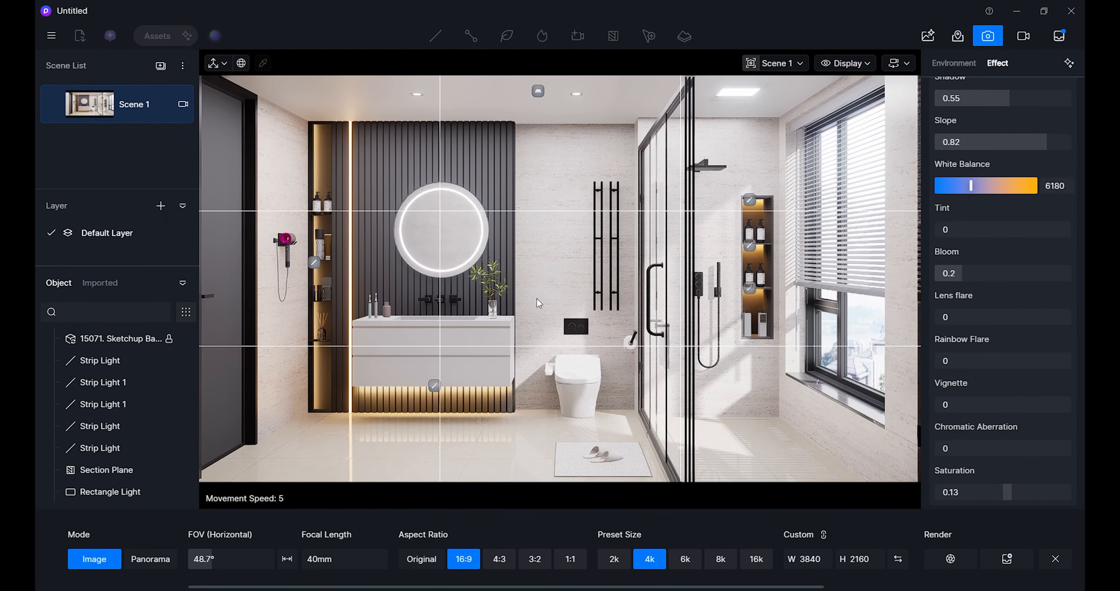
Frame an angled view of the door, vanity and toilet and add it to the render queue at 4k.
right_drag(192, 118, 145, 126)
right_drag(342, 215, 337, 215)
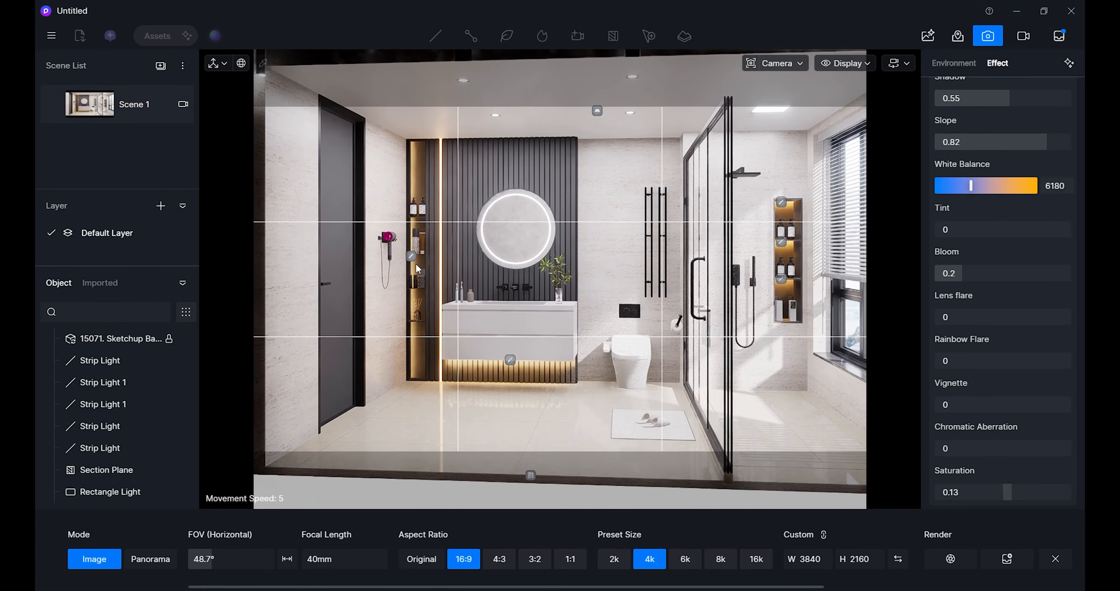
scroll(392, 236, up, 3)
scroll(392, 240, up, 2)
right_drag(392, 240, 335, 232)
scroll(339, 234, down, 1)
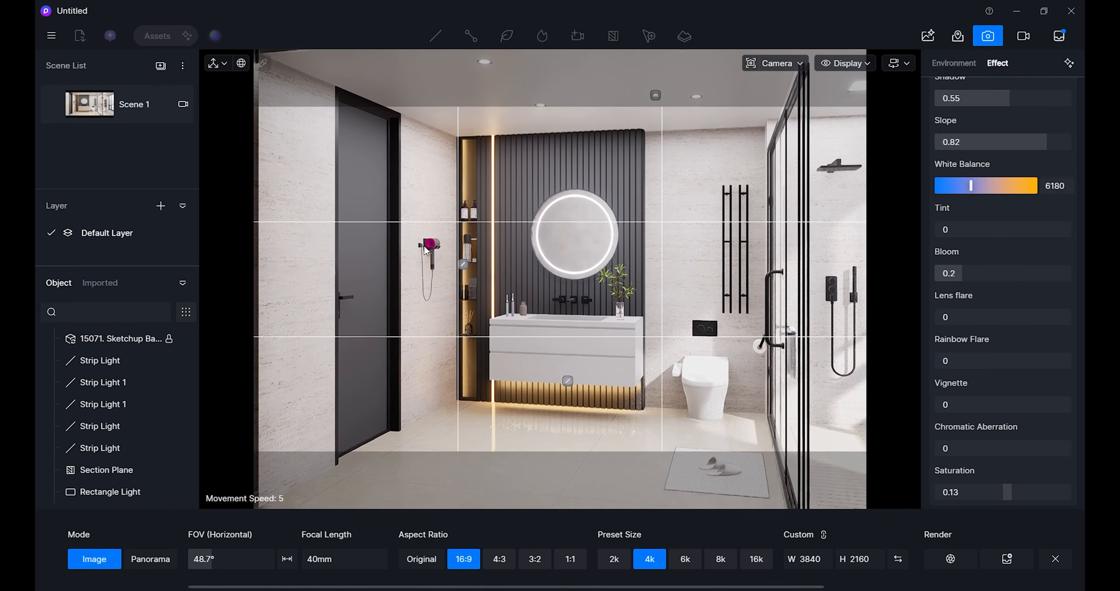
click(1012, 561)
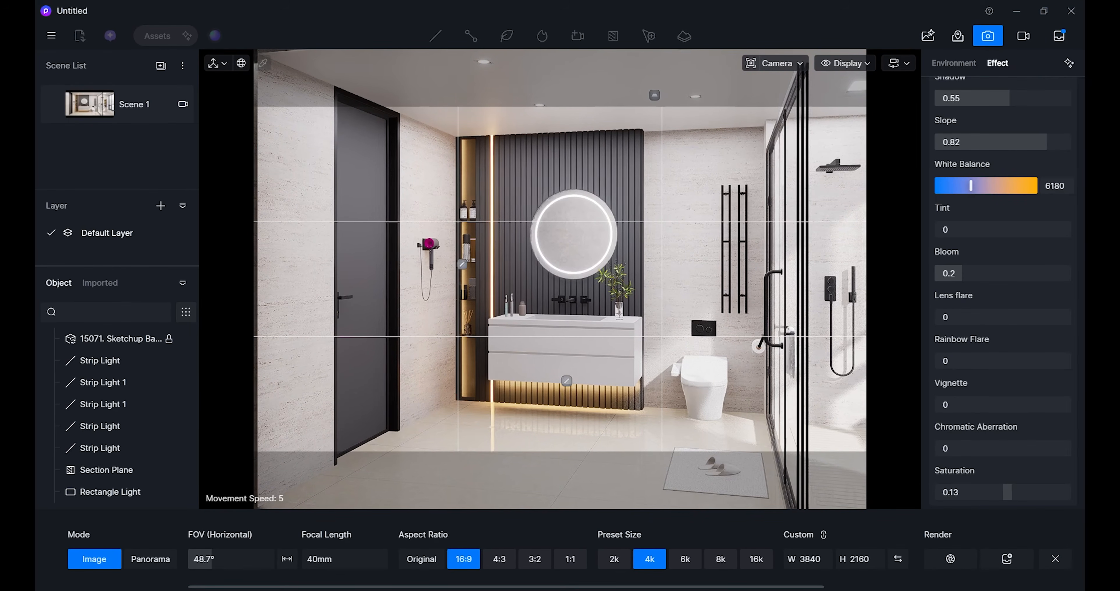
Move the camera to face the shower area and set the render's aspect ratio to 1:1.
key(d)
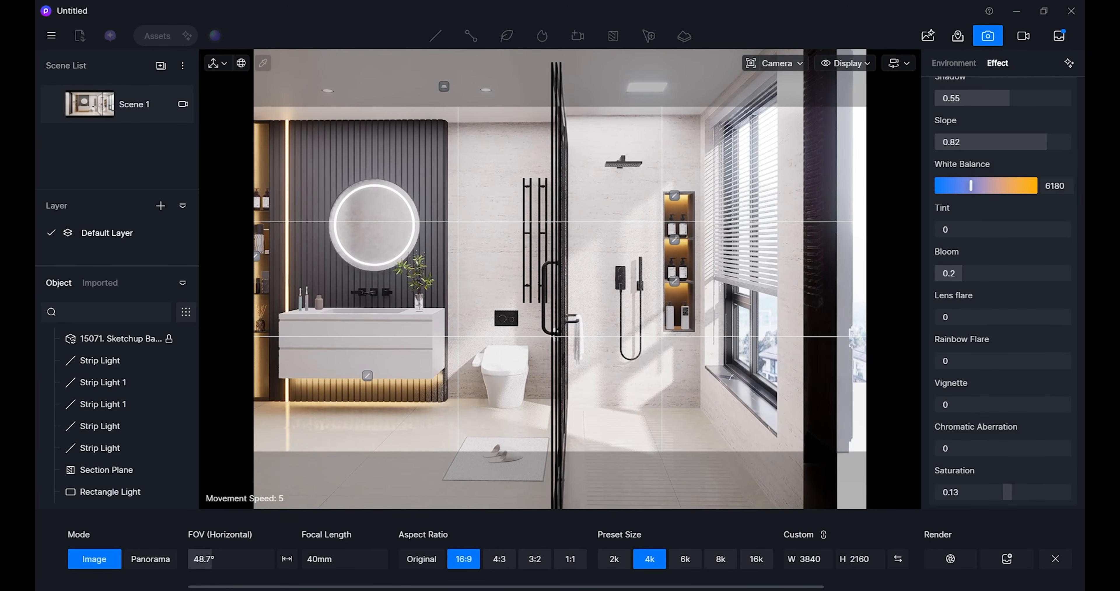
key(d)
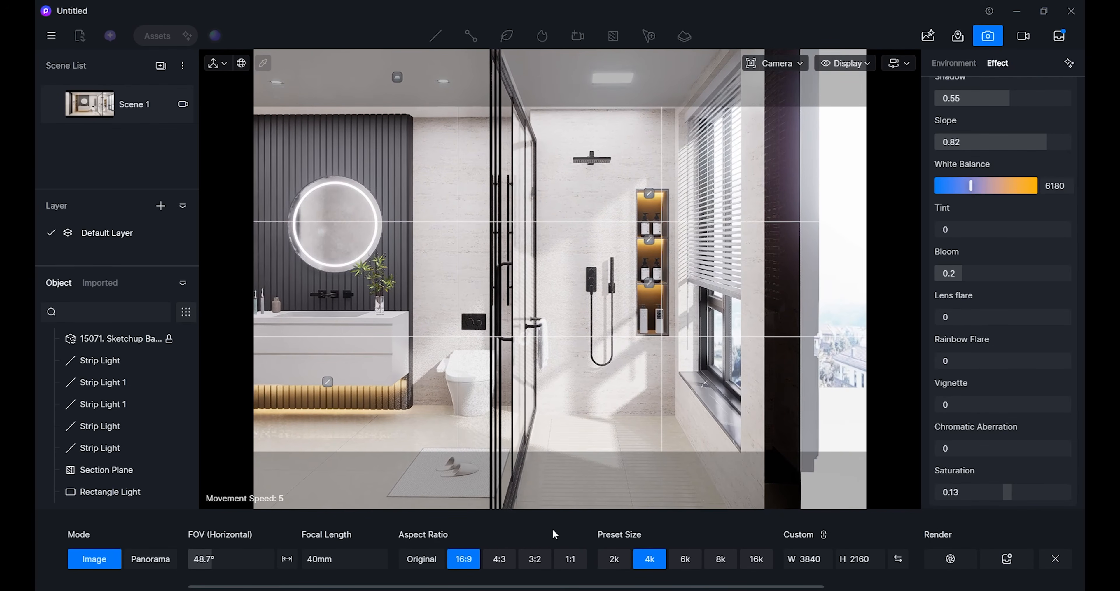
click(574, 559)
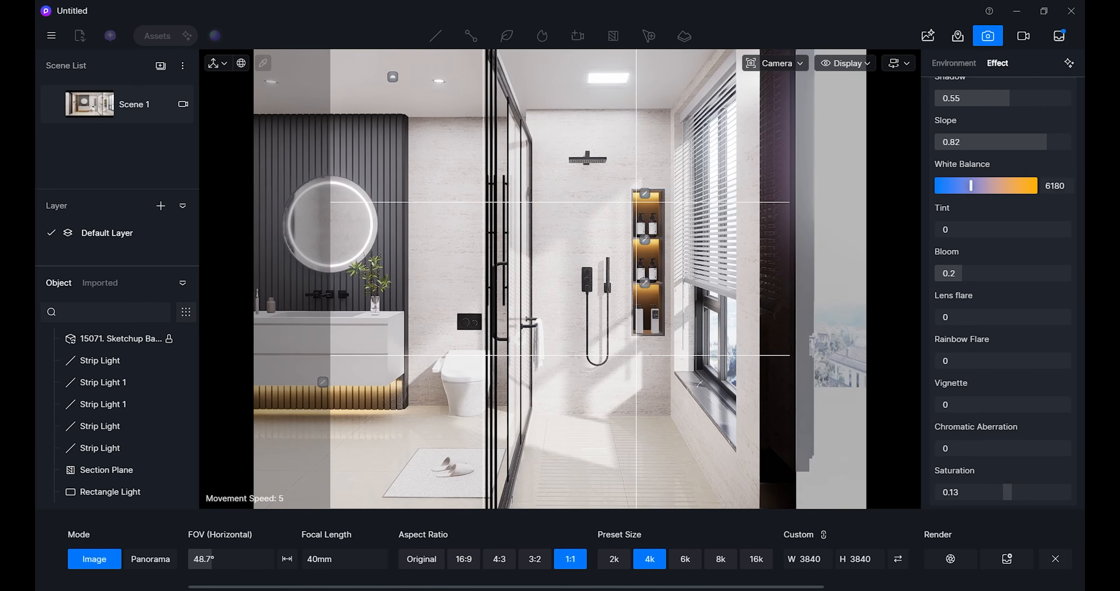
key(w)
key(d)
key(a)
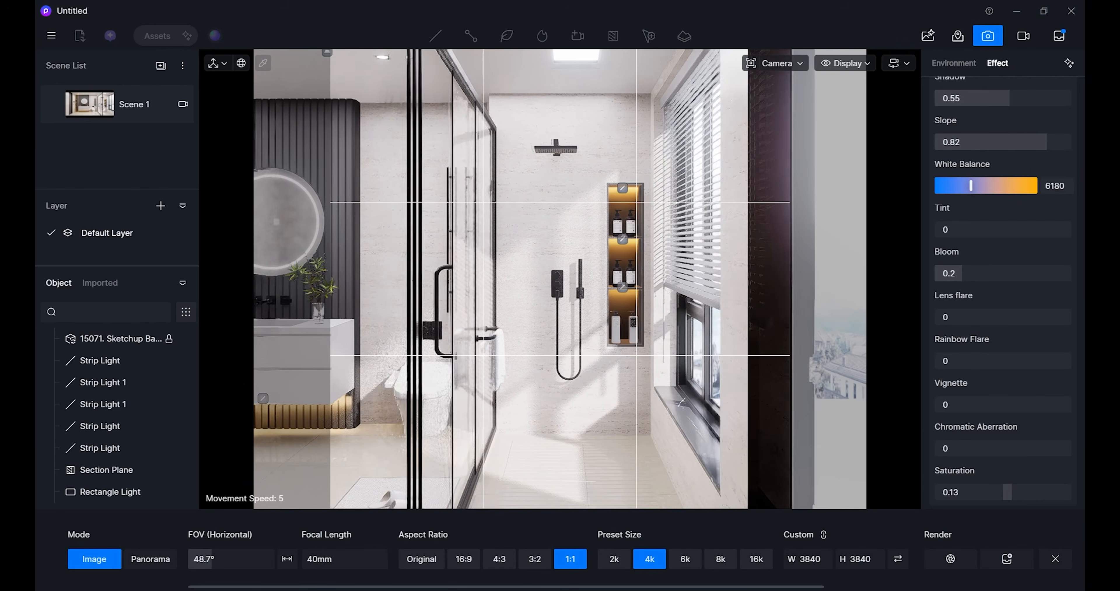
key(d)
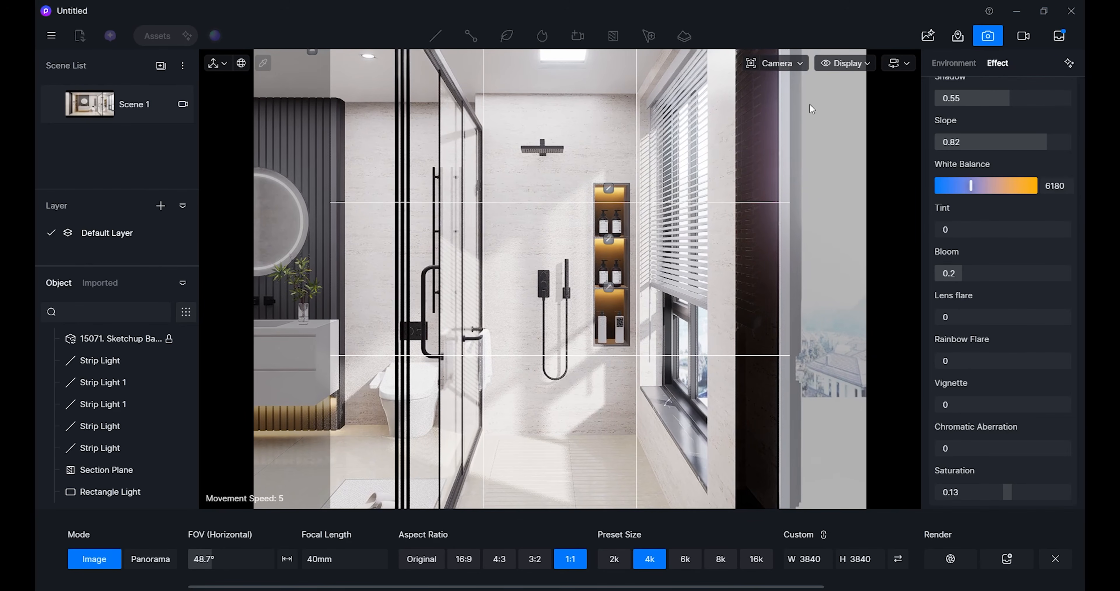
Narrow the camera's field of view to 35.7° (56 mm) and move the camera back to reframe the shower wall.
click(800, 65)
drag(765, 139, 742, 139)
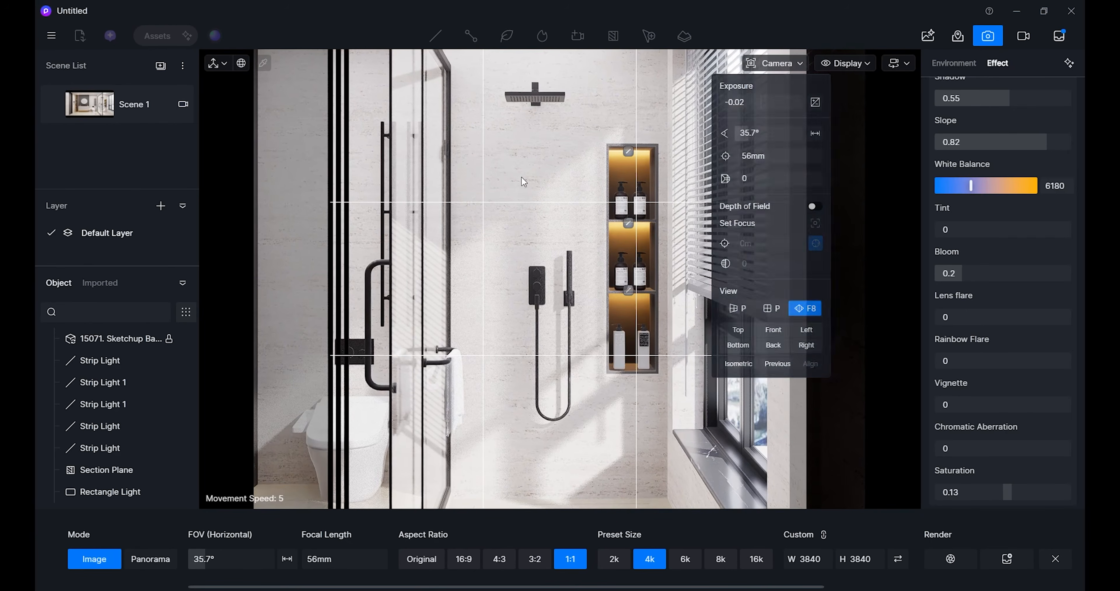
click(523, 181)
key(s)
right_drag(521, 177, 506, 183)
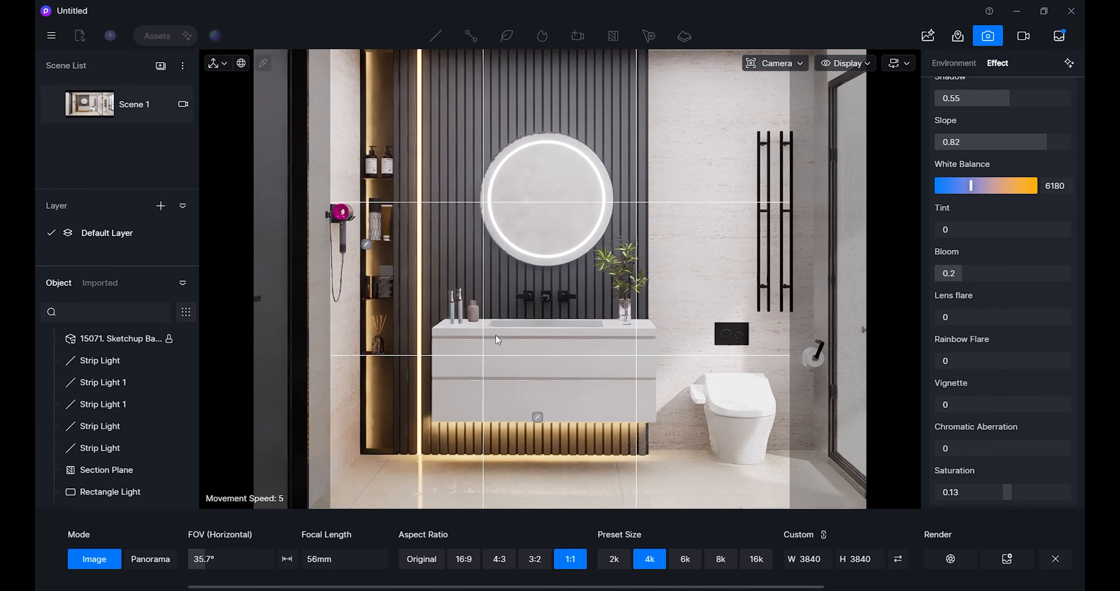
Frame a straight-on square view of the vanity, round mirror and toilet by shifting the camera sideways, backwards and in height.
key(a)
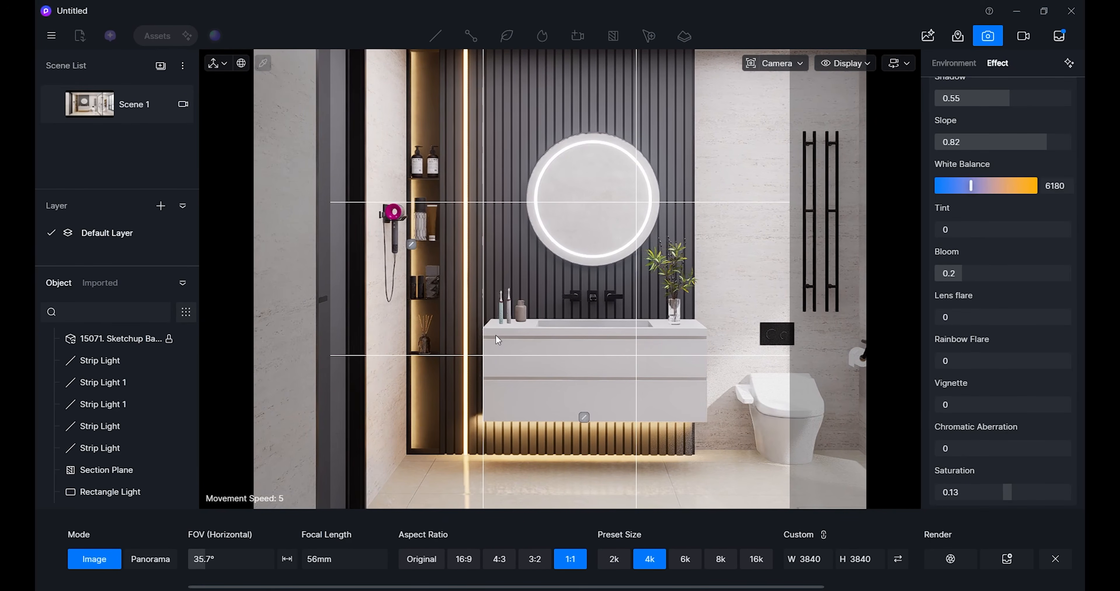
key(q)
key(s)
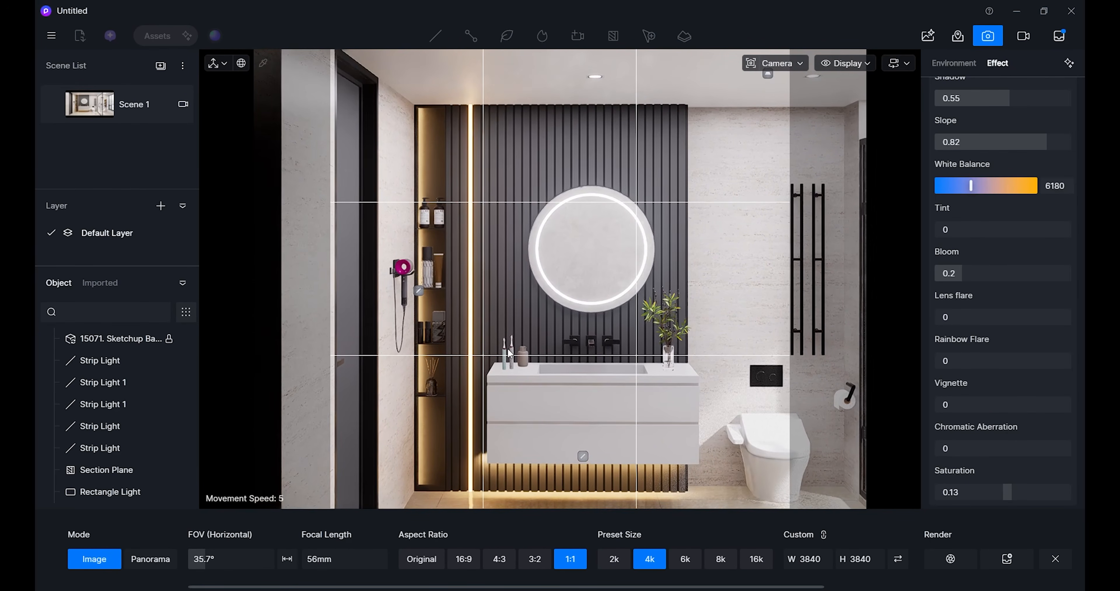
key(e)
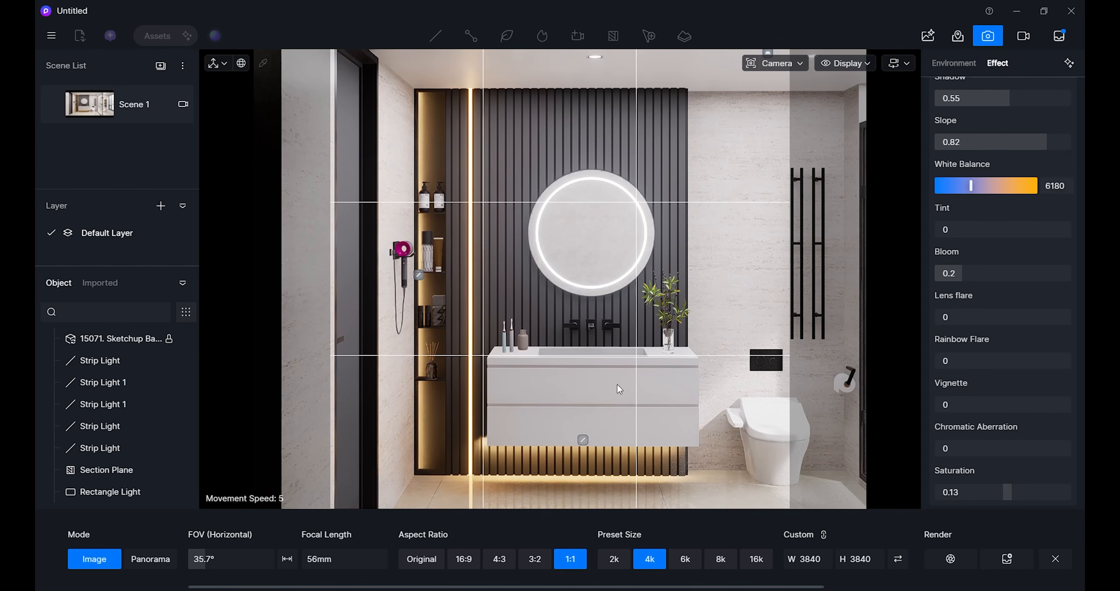
key(d)
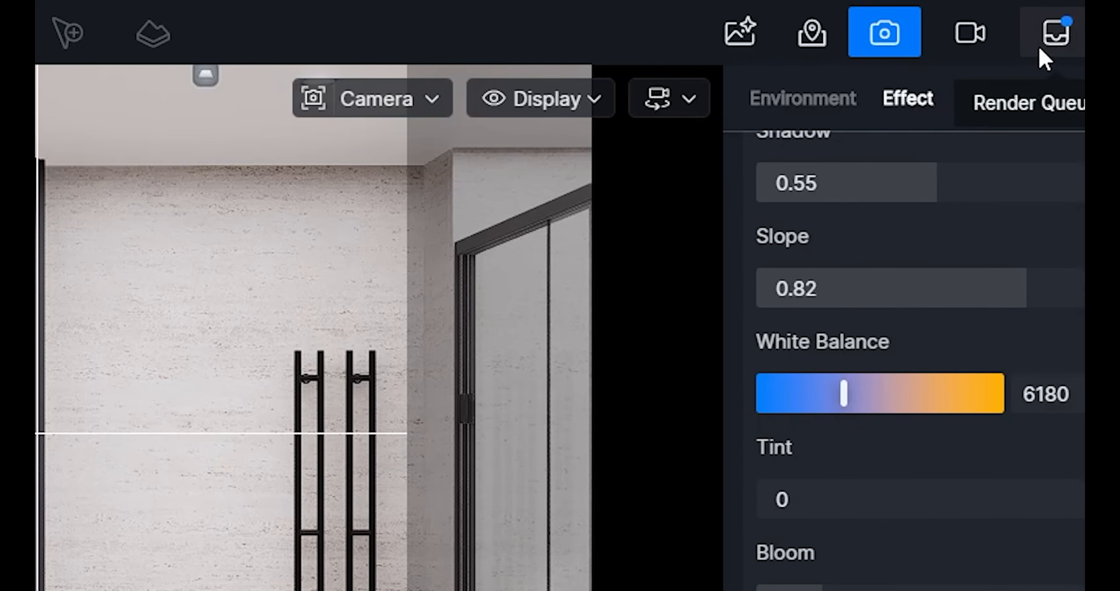
Select all four queued images for rendering and set their save location to the render folder inside Bathroom.
click(1043, 50)
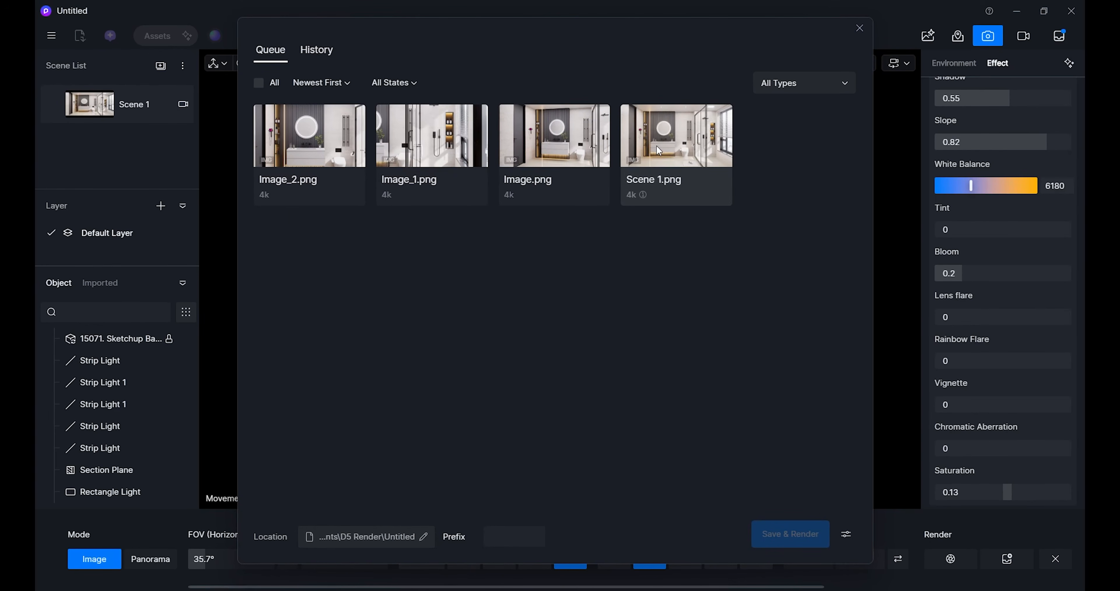
click(655, 147)
click(555, 146)
click(432, 145)
click(265, 142)
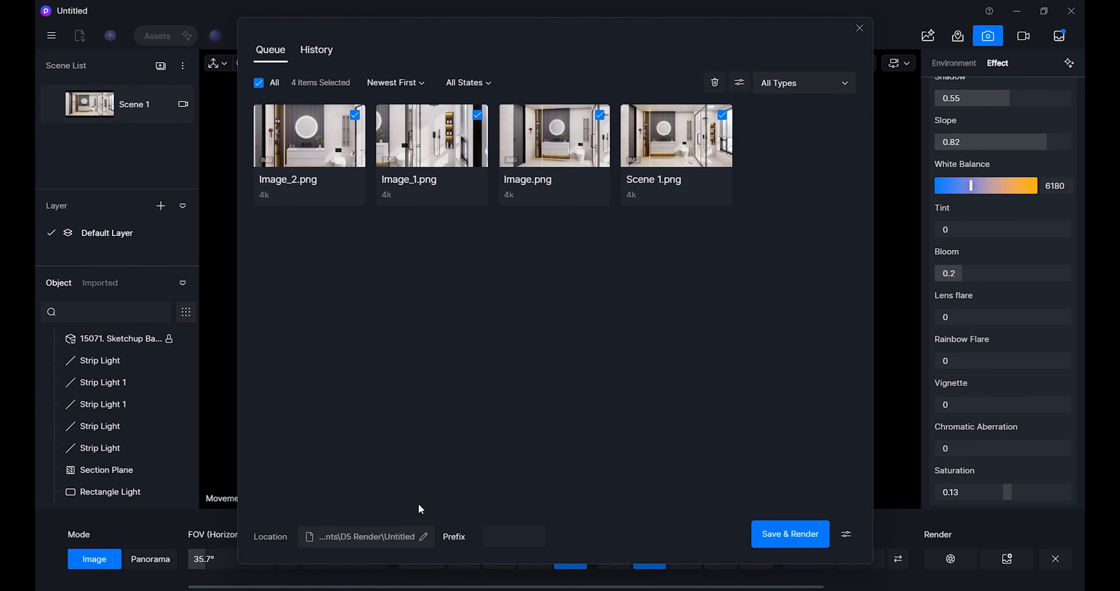
click(424, 535)
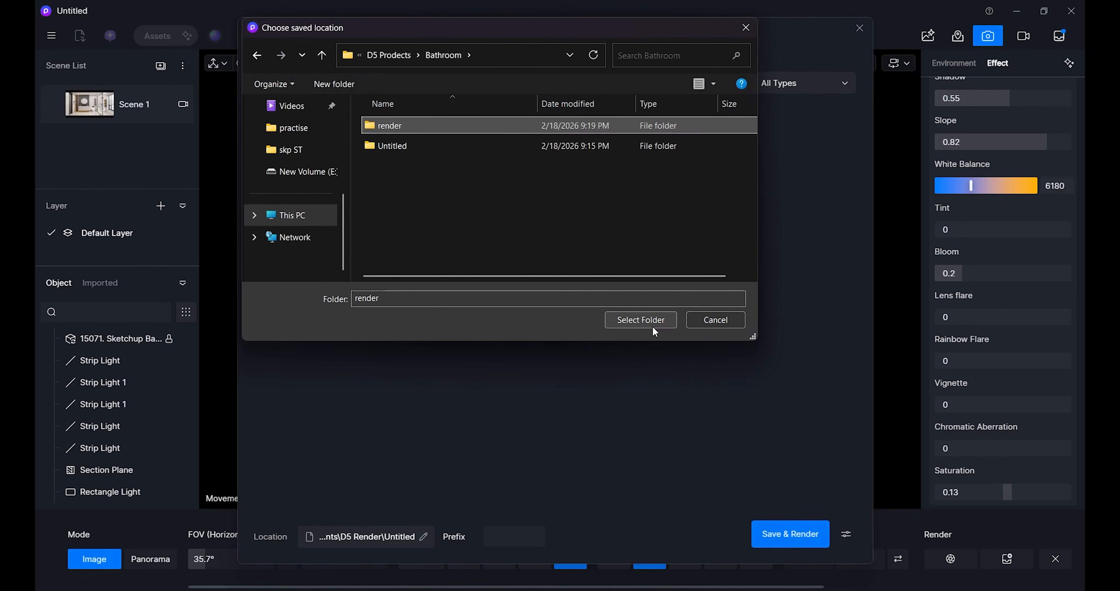
click(656, 324)
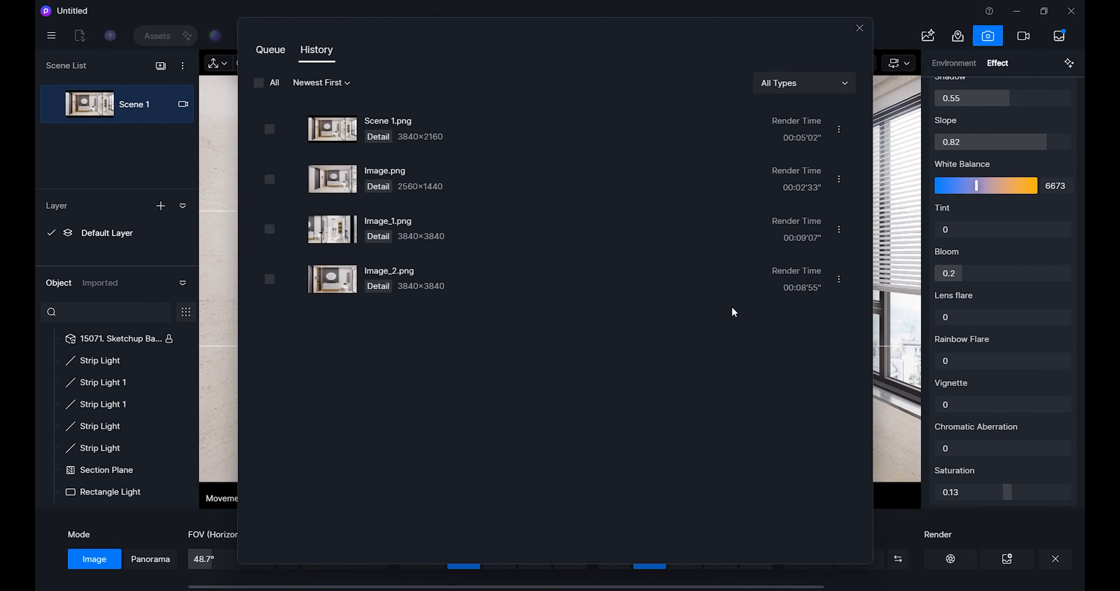
Open the output folder of the finished Scene 1.png render from the render history and view the image.
click(839, 129)
click(817, 168)
double_click(641, 200)
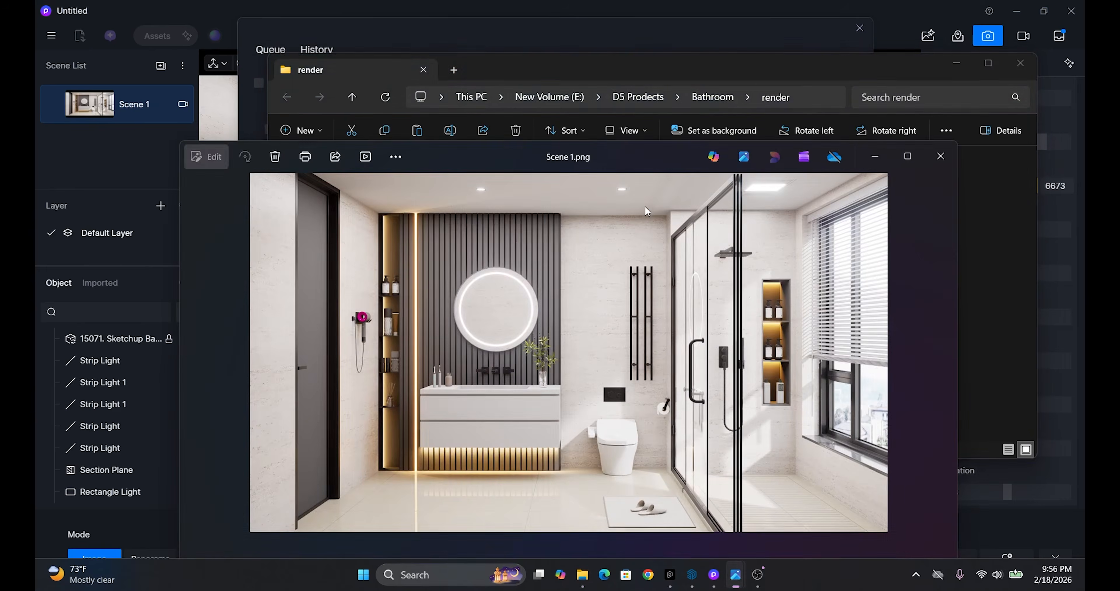
Examine the Scene 1.png render up close around the mirror, faucet and plant, and return to the full image.
scroll(403, 321, up, 4)
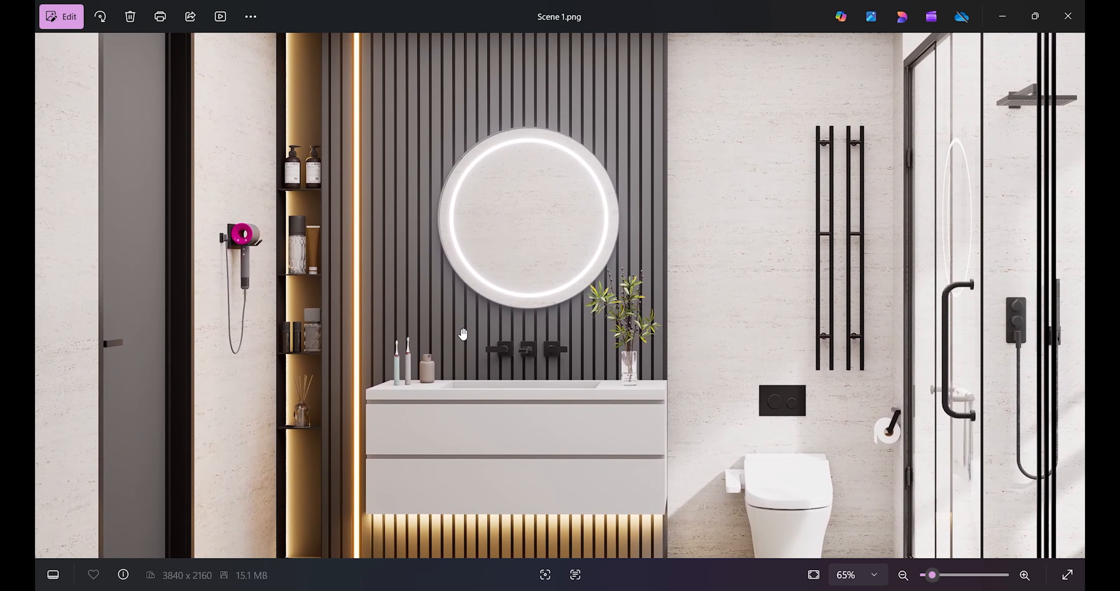
scroll(463, 332, up, 2)
drag(475, 336, 488, 337)
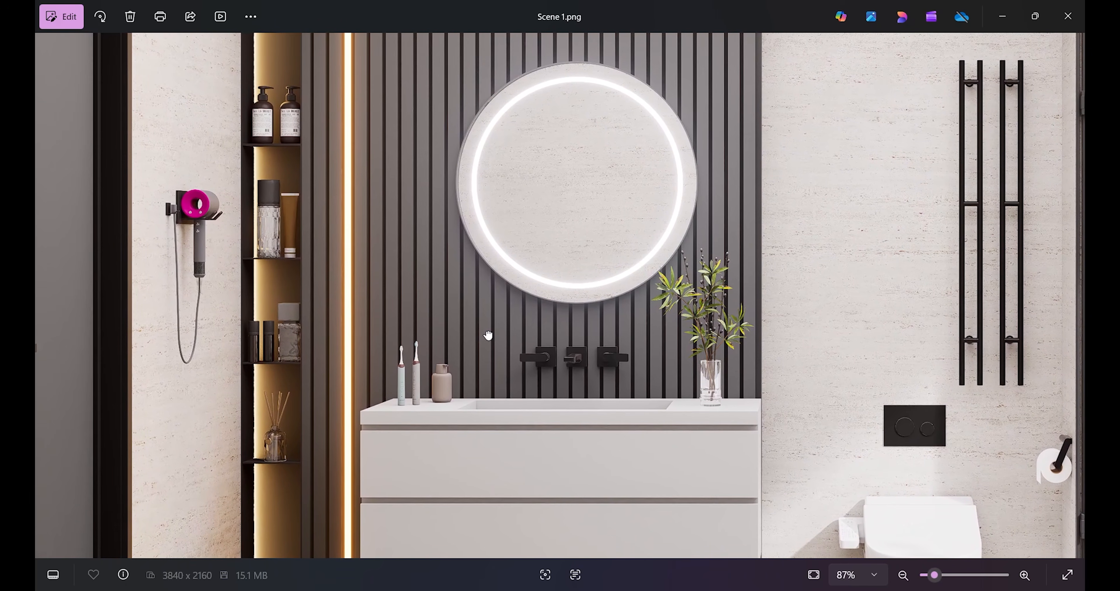
drag(639, 287, 557, 235)
scroll(613, 314, up, 5)
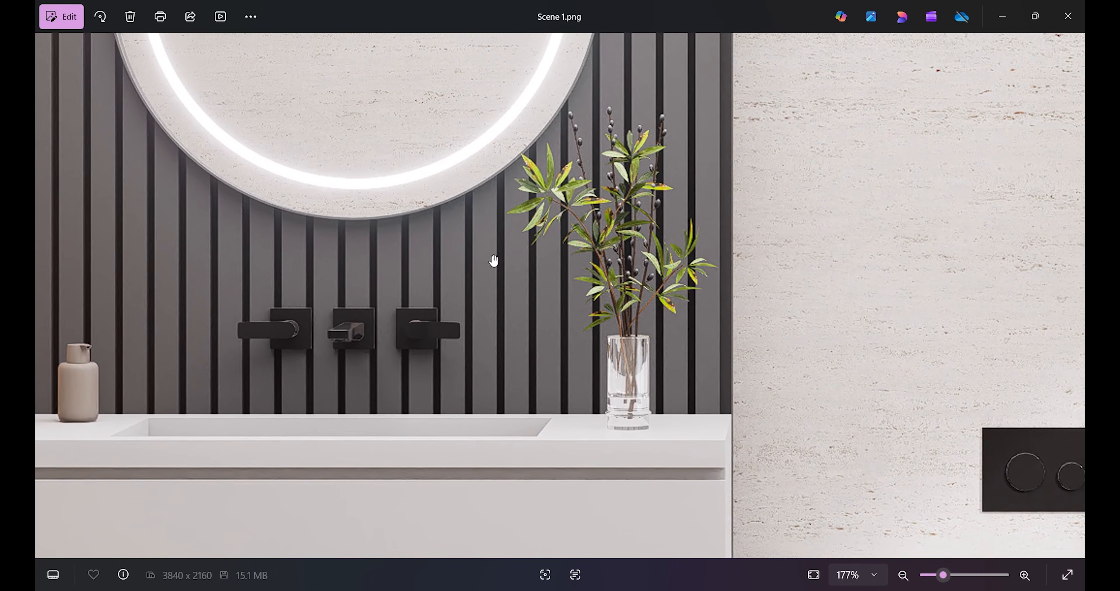
scroll(586, 261, down, 3)
scroll(586, 261, down, 2)
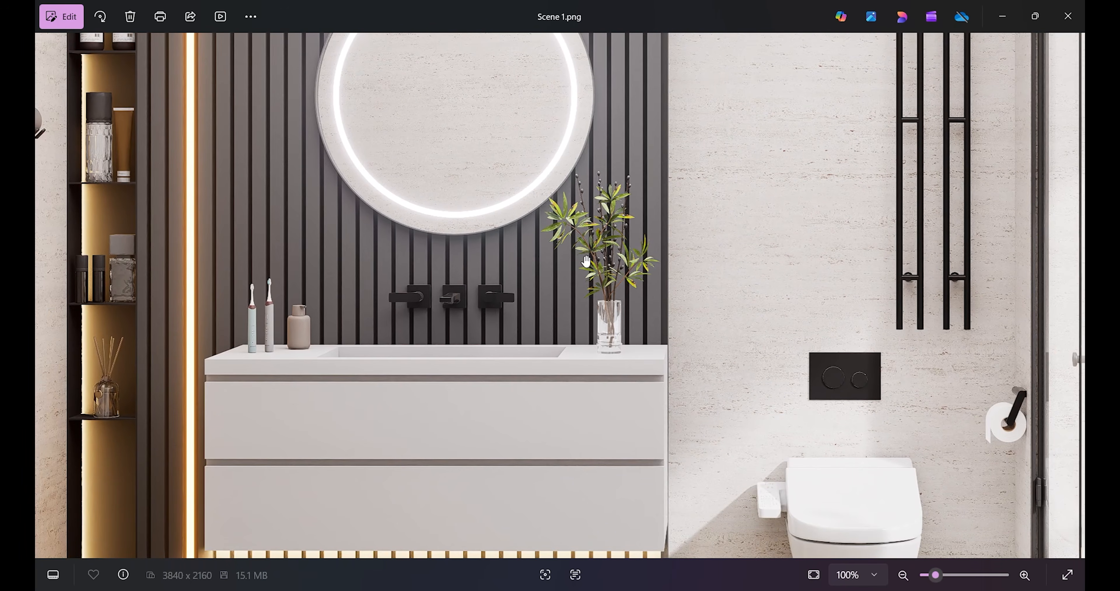
scroll(675, 310, down, 3)
scroll(677, 306, down, 2)
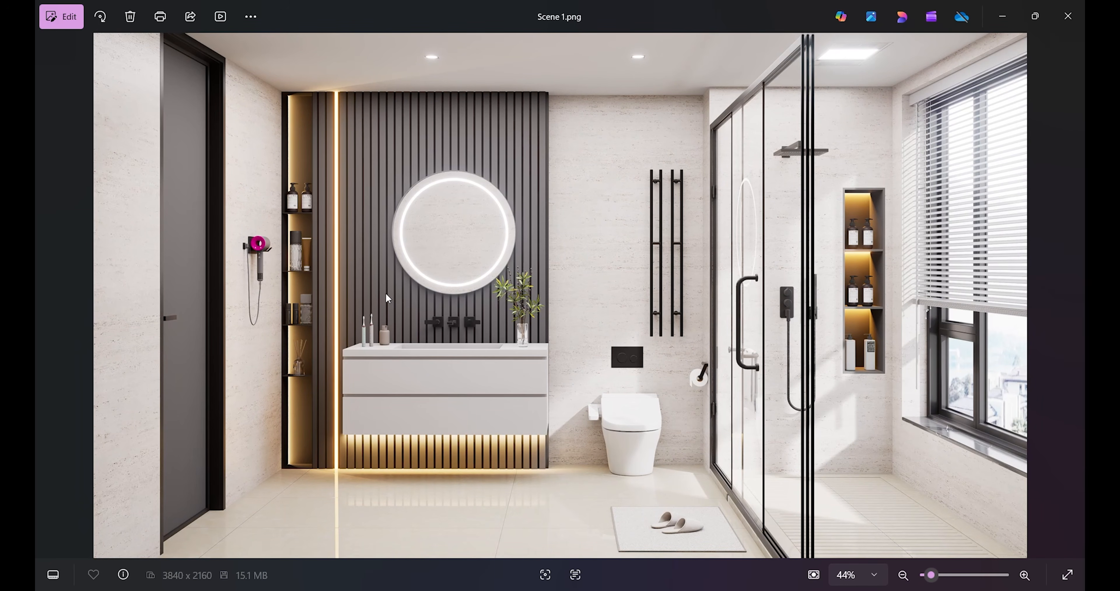
Browse the other finished renders, Image_2.png, Image_1.png and Image.png, for comparison with Scene 1.png.
click(40, 287)
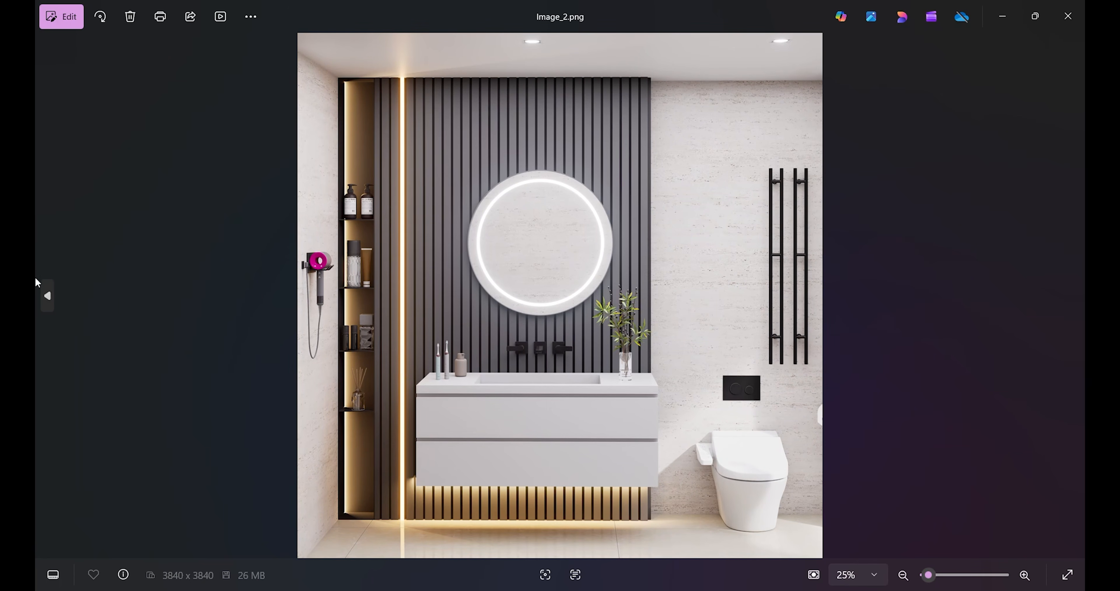
click(41, 289)
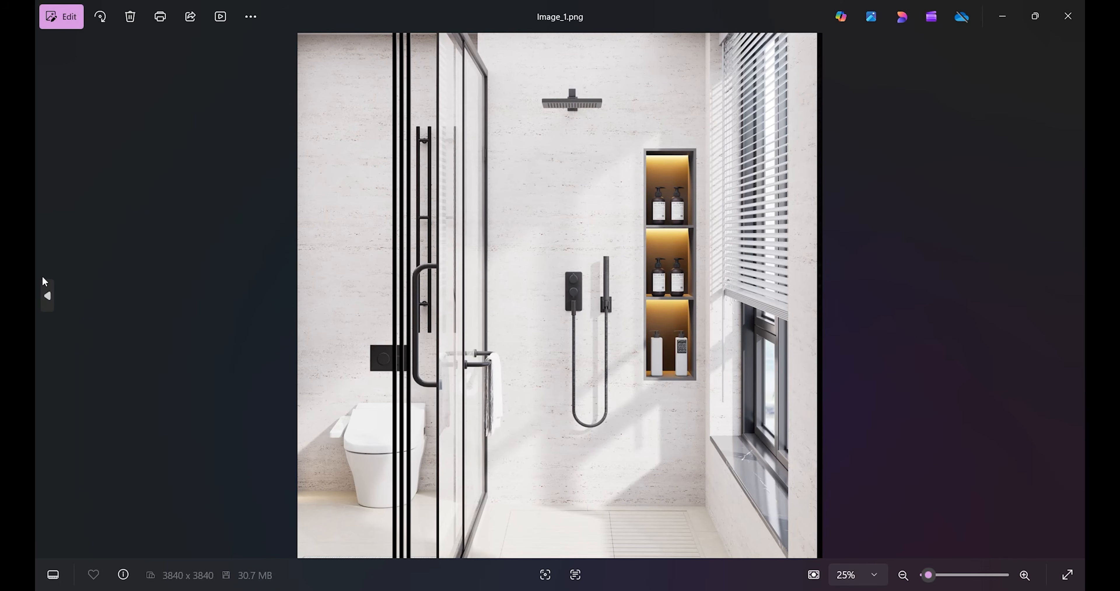
click(45, 296)
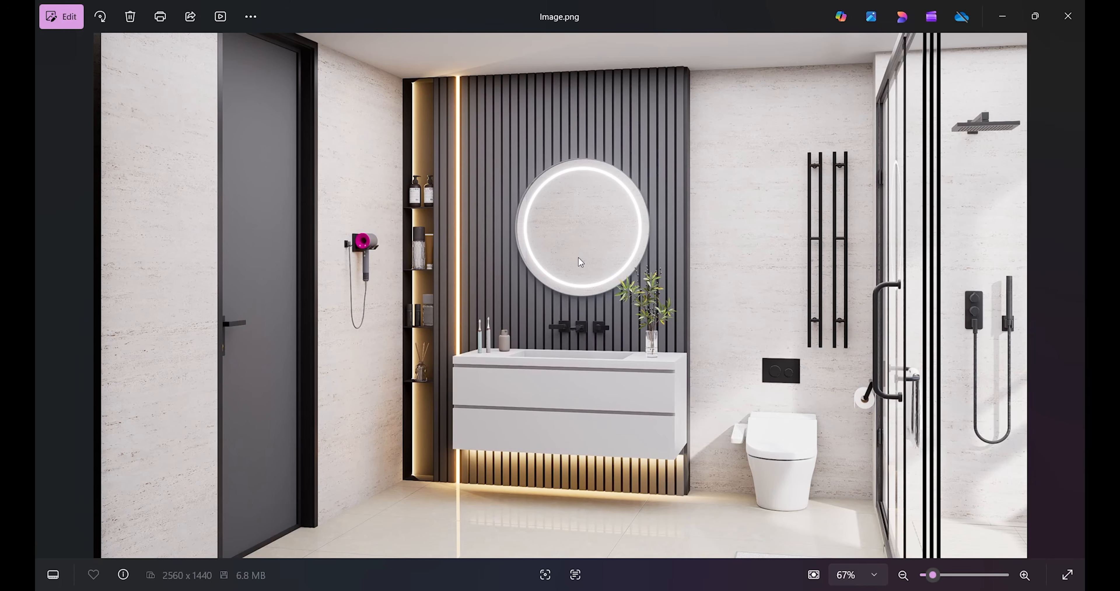
key(Right)
key(Right)
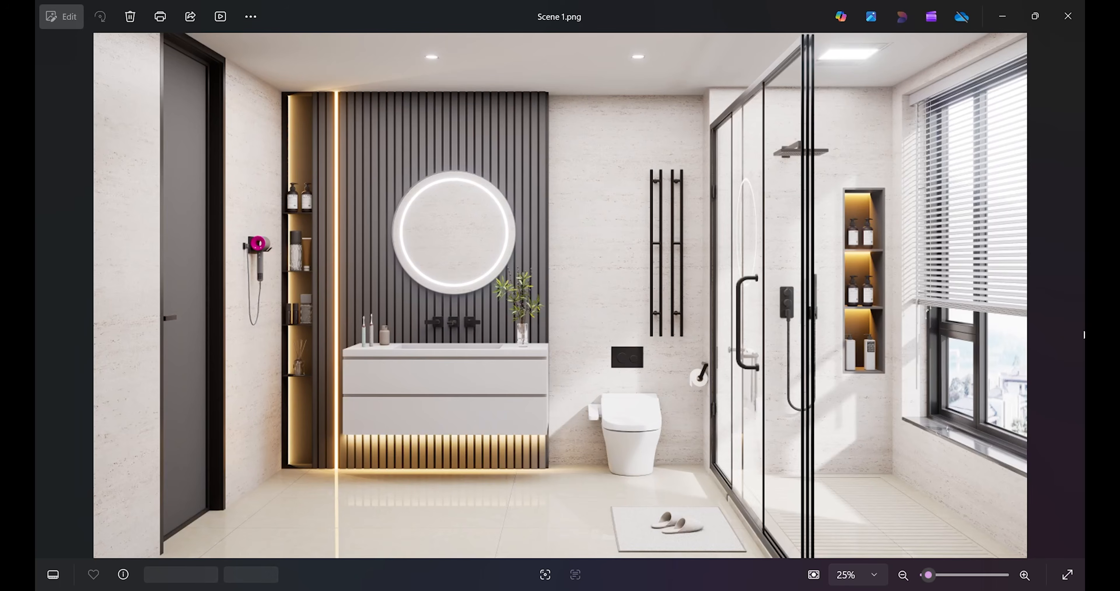